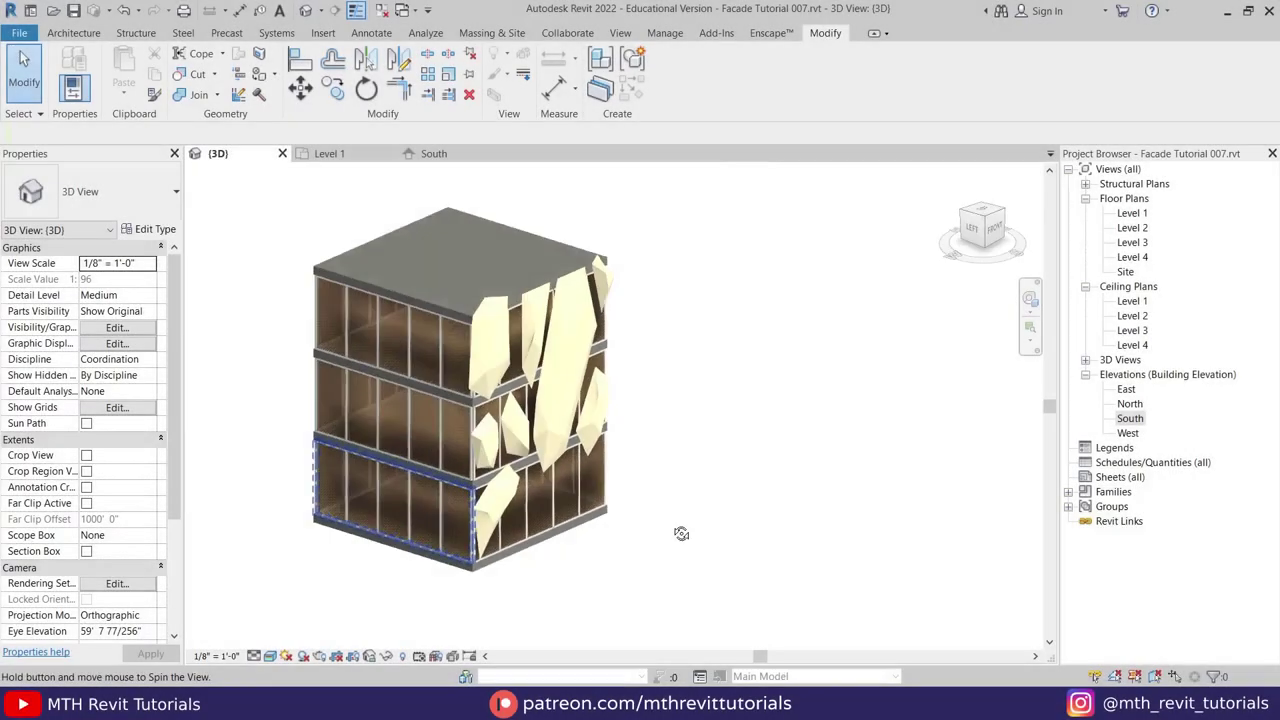
scroll(598, 446, up, 5)
middle_drag(668, 449, 818, 466)
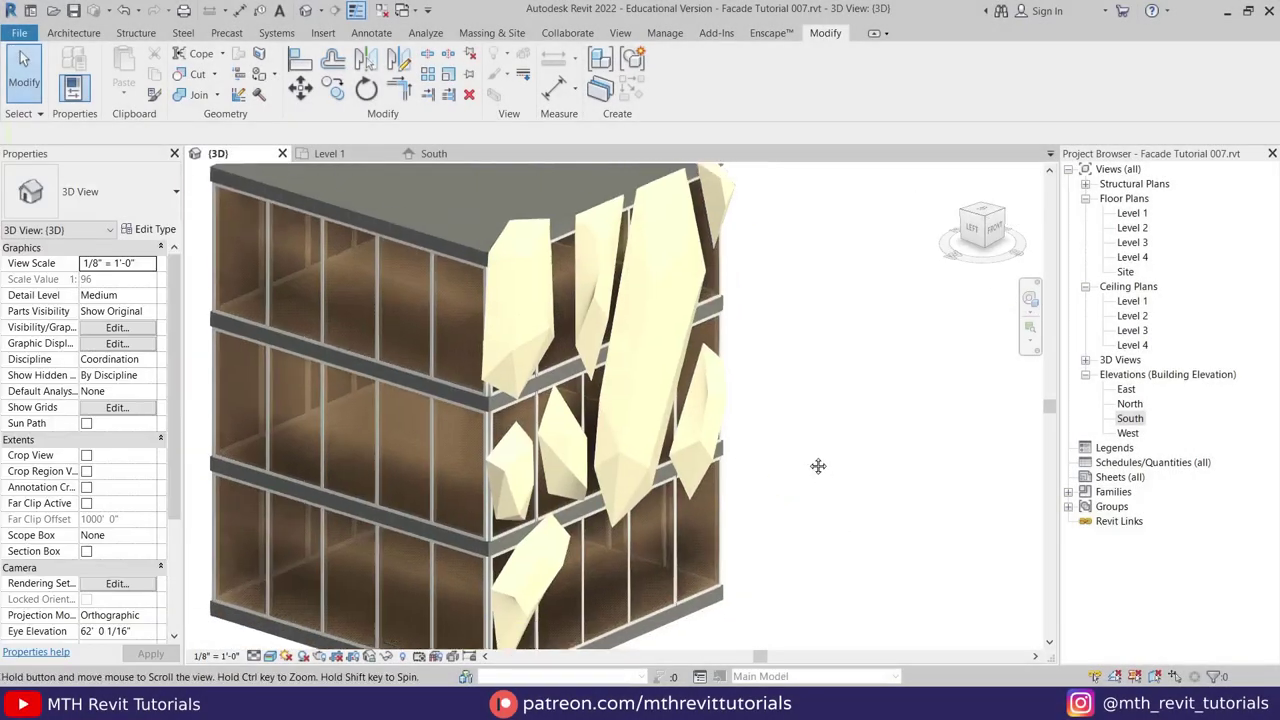
scroll(800, 460, down, 2)
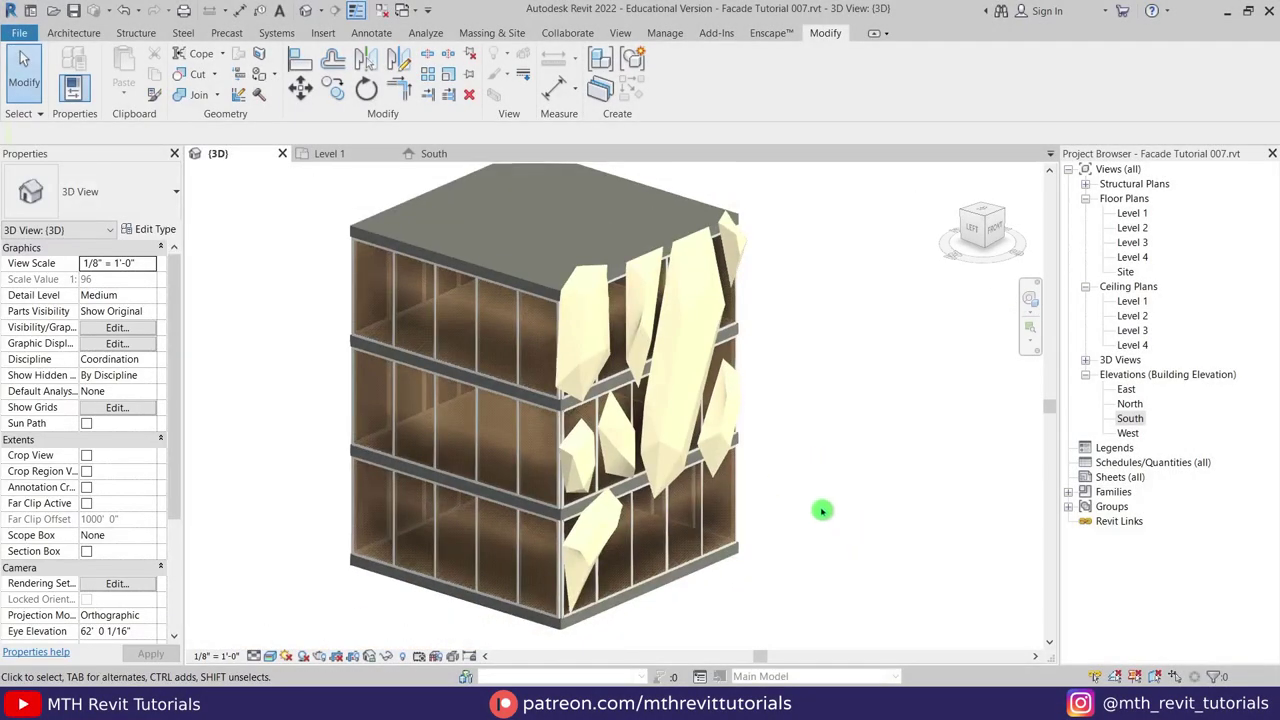
shift+middle_drag(778, 465, 860, 480)
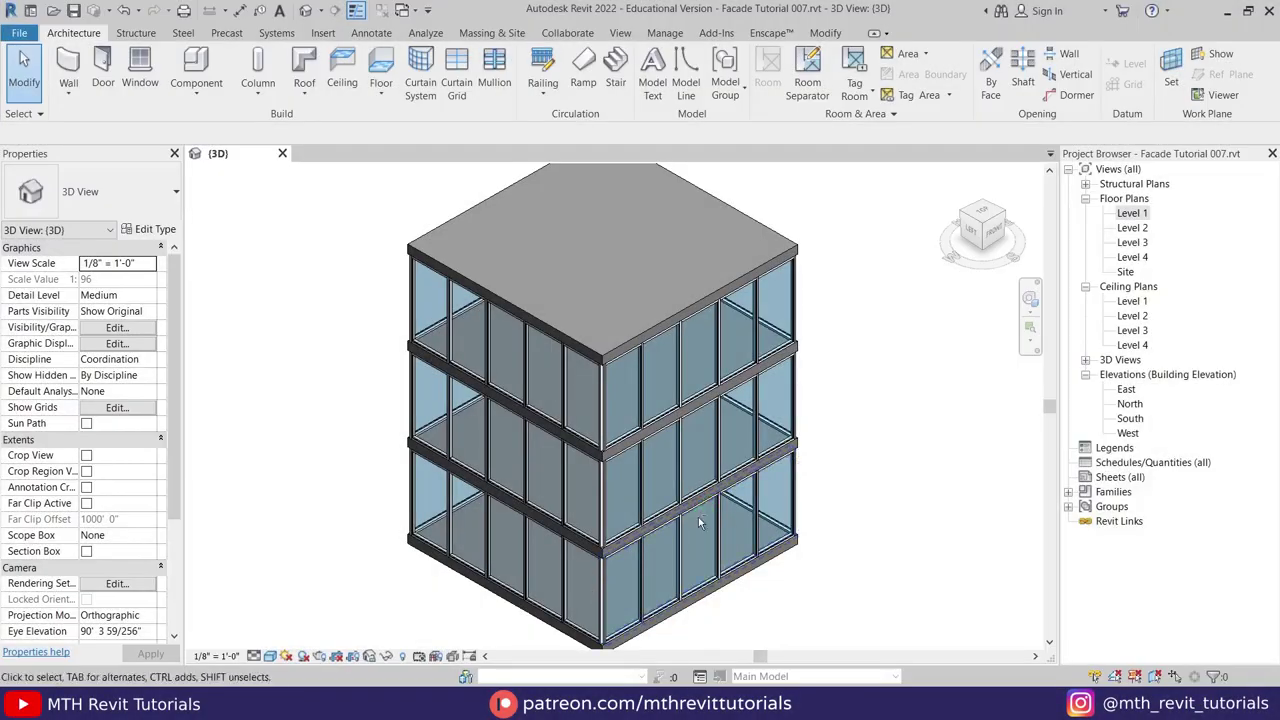
shift+middle_drag(700, 521, 508, 379)
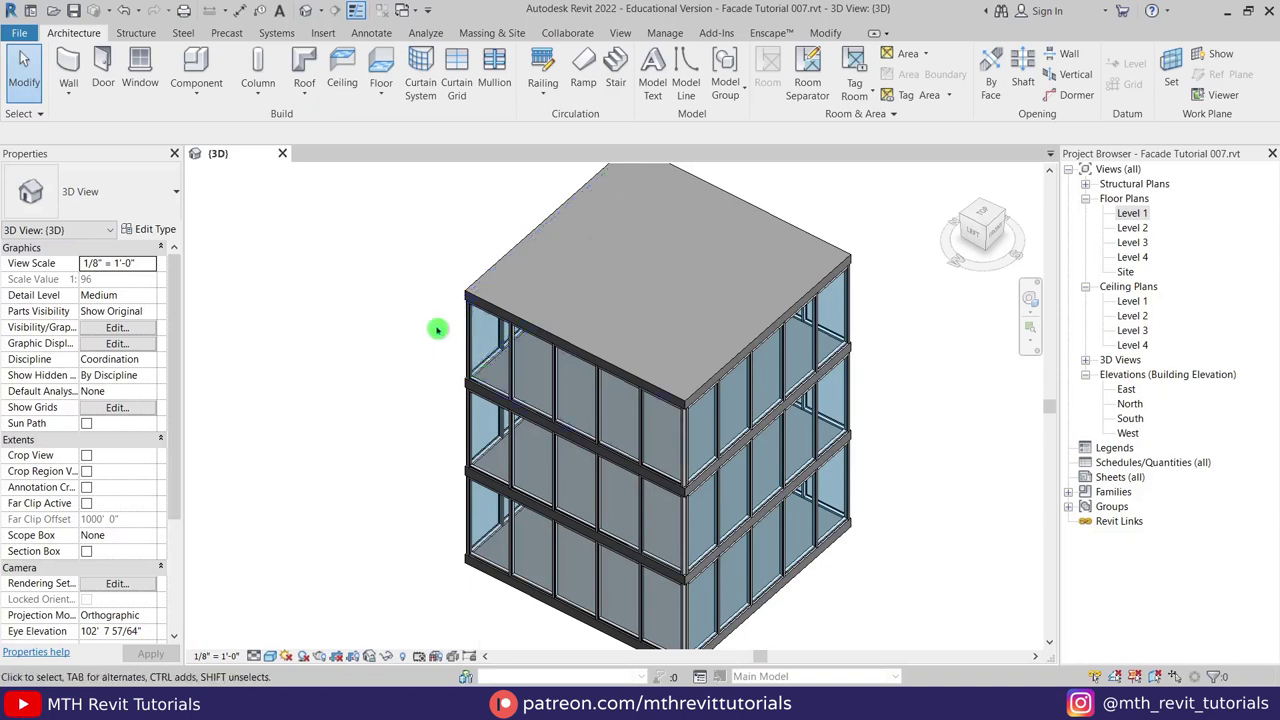
Show mass form and floors, and create an in-place mass named Mass 1
click(491, 33)
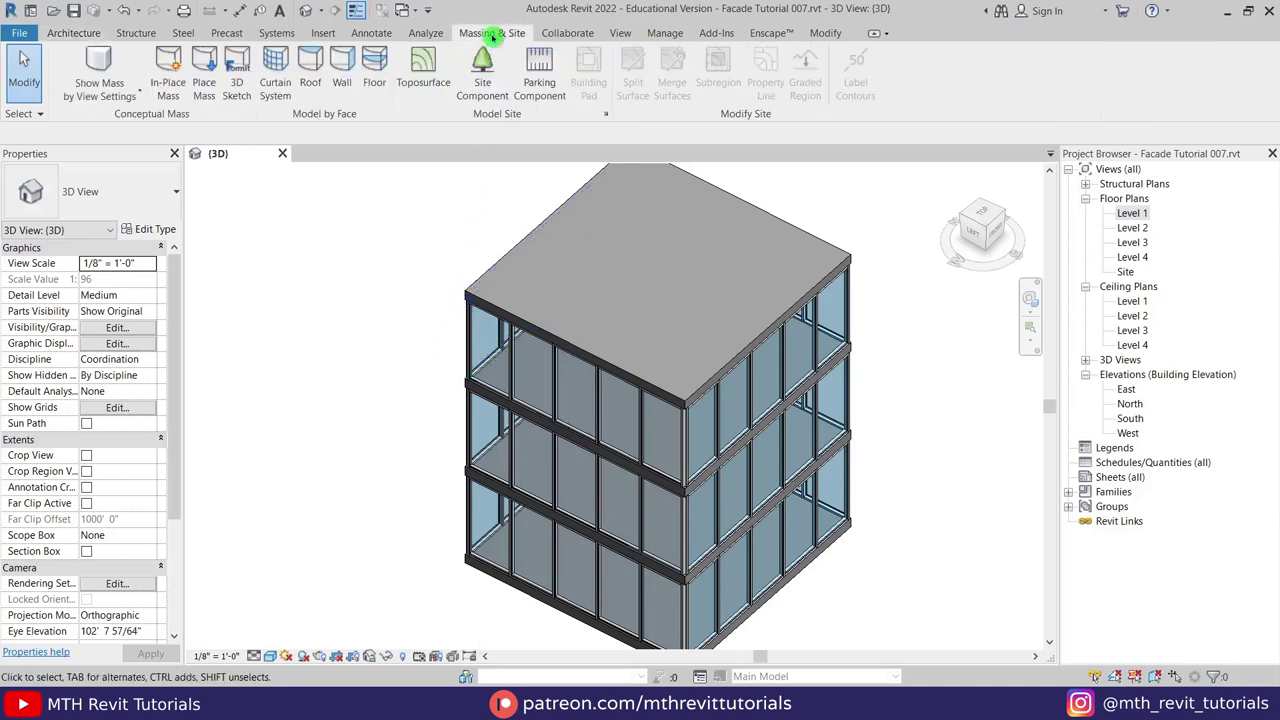
click(120, 73)
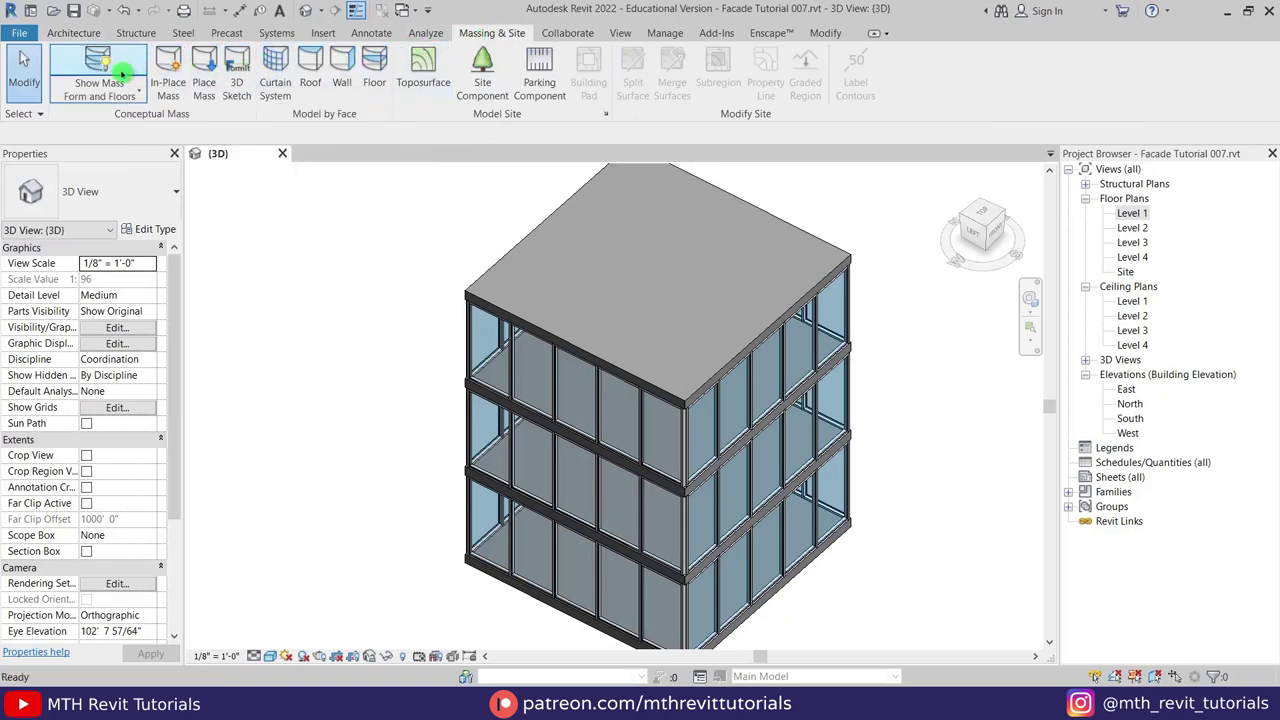
click(168, 85)
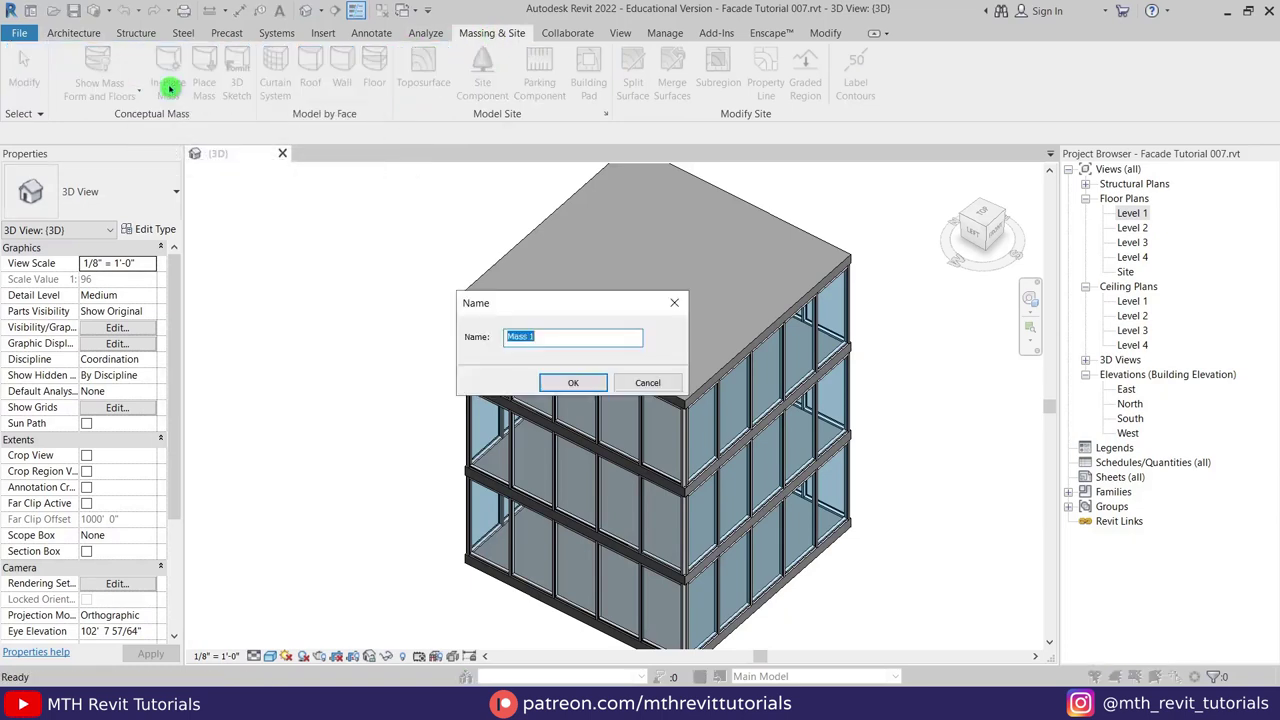
click(563, 381)
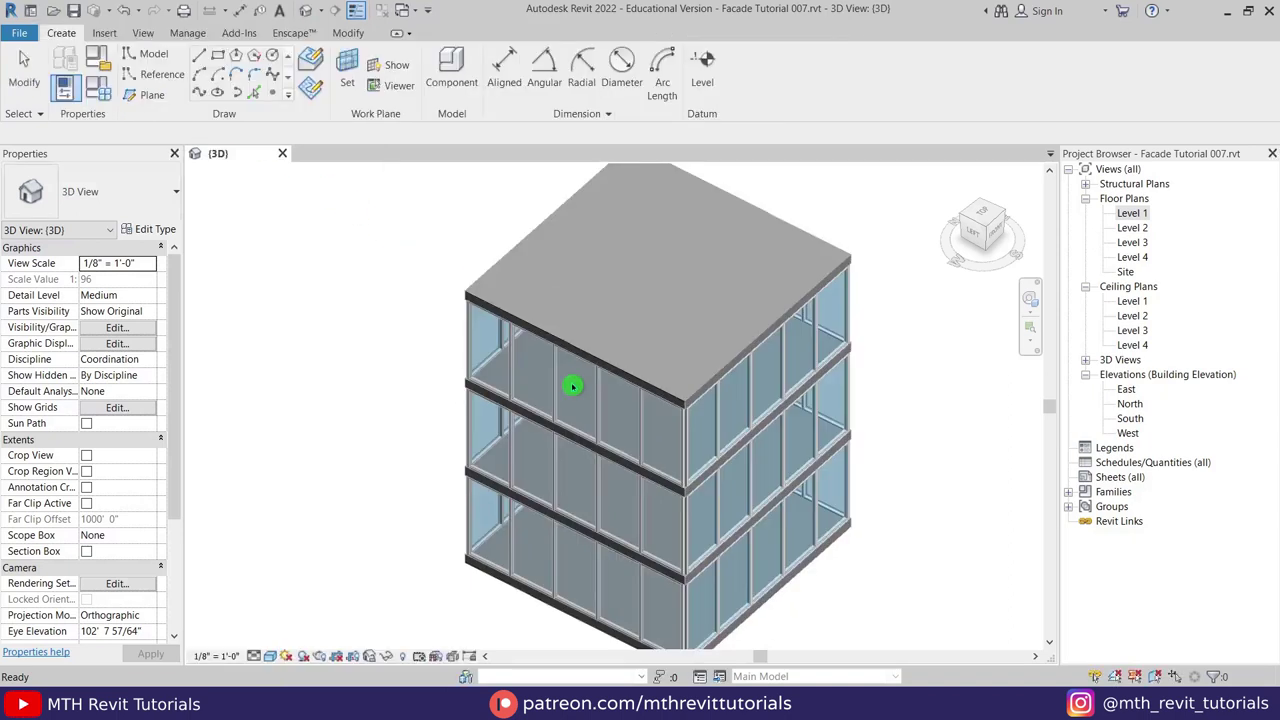
In the Level 1 plan, draw two horizontal reference planes at the lower-left building corner, one on the wall face, the other about 1' 3 1/2" outside it
middle_drag(566, 365, 558, 318)
scroll(525, 307, down, 1)
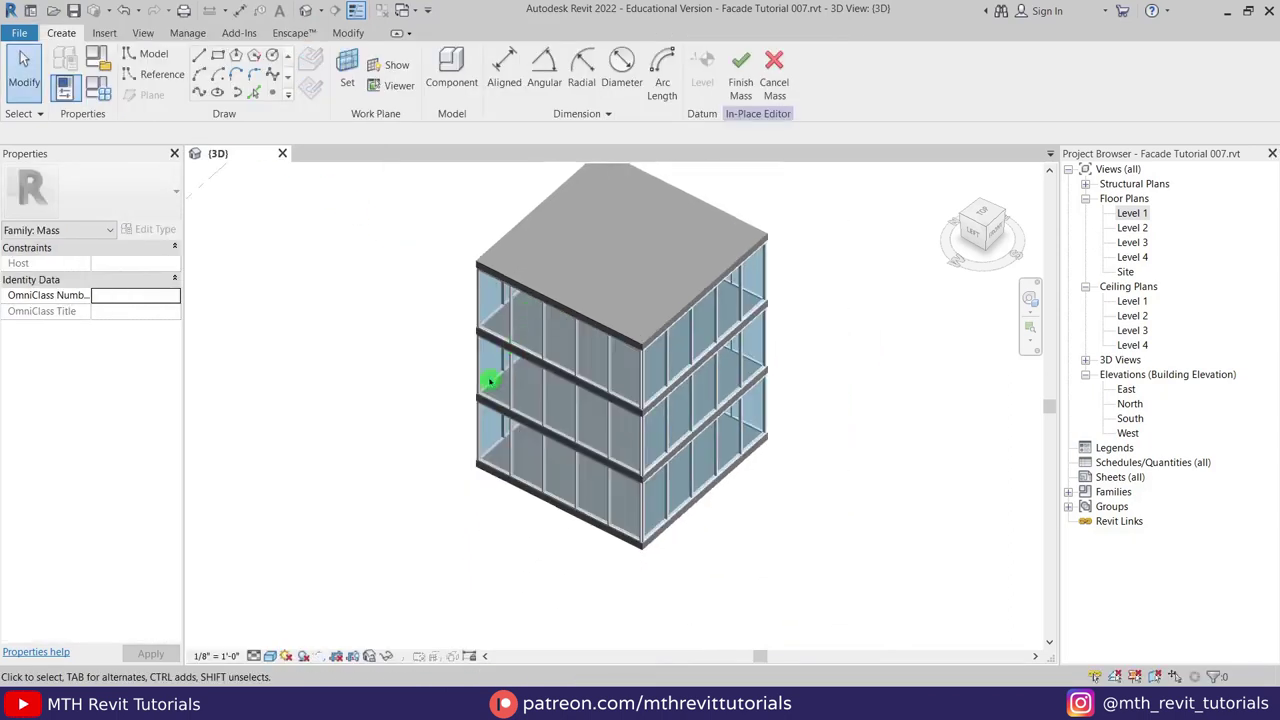
mouse_move(502, 427)
middle_down()
mouse_move(509, 458)
mouse_move(497, 442)
middle_up()
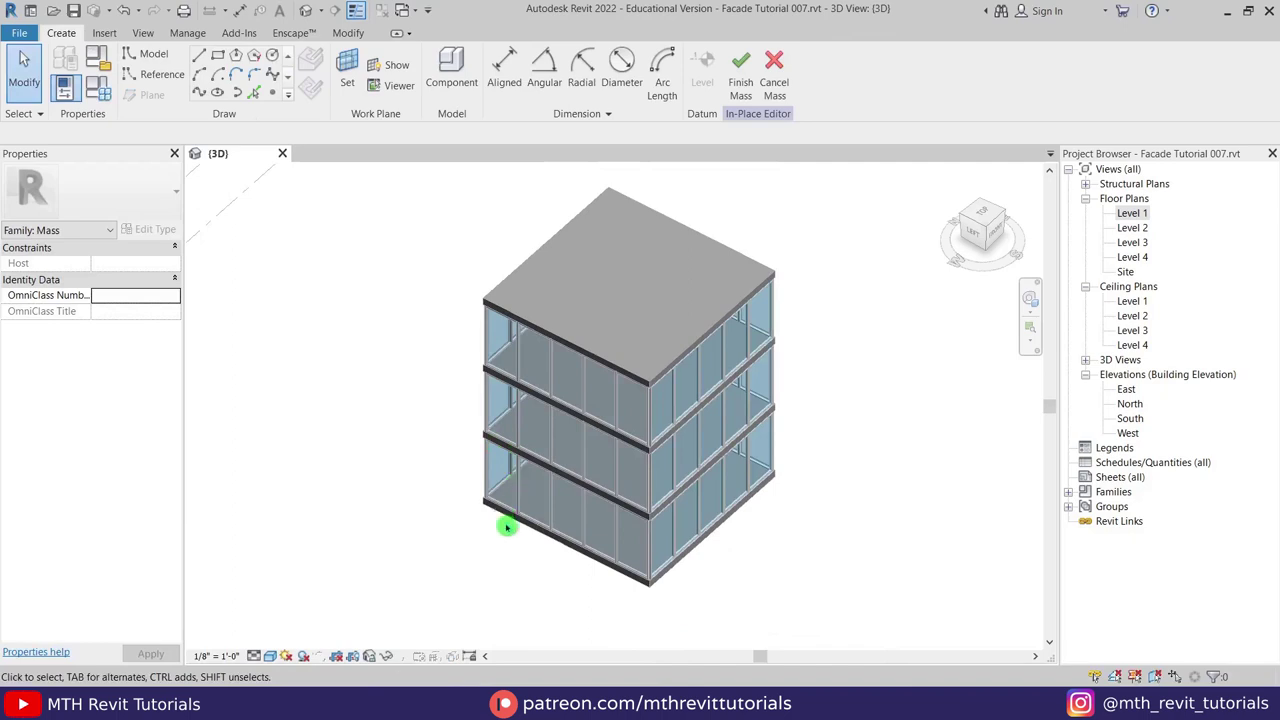
double_click(1133, 214)
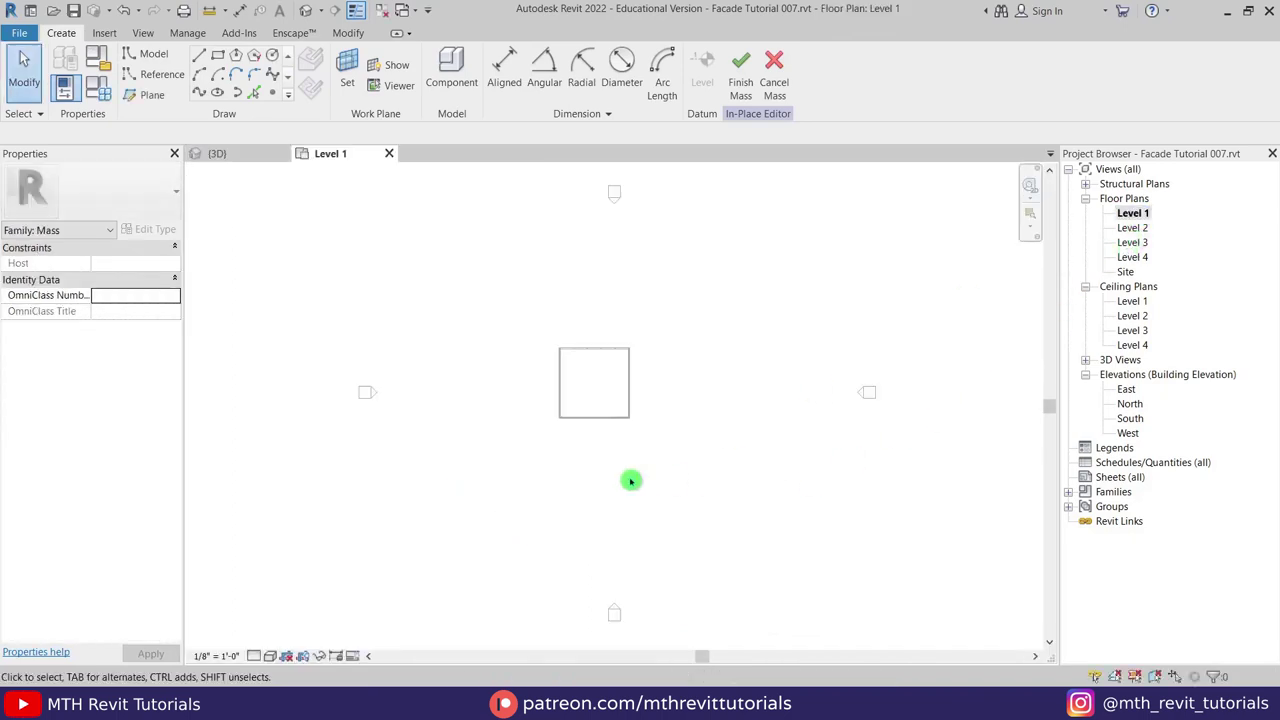
middle_drag(629, 480, 607, 430)
scroll(620, 428, up, 6)
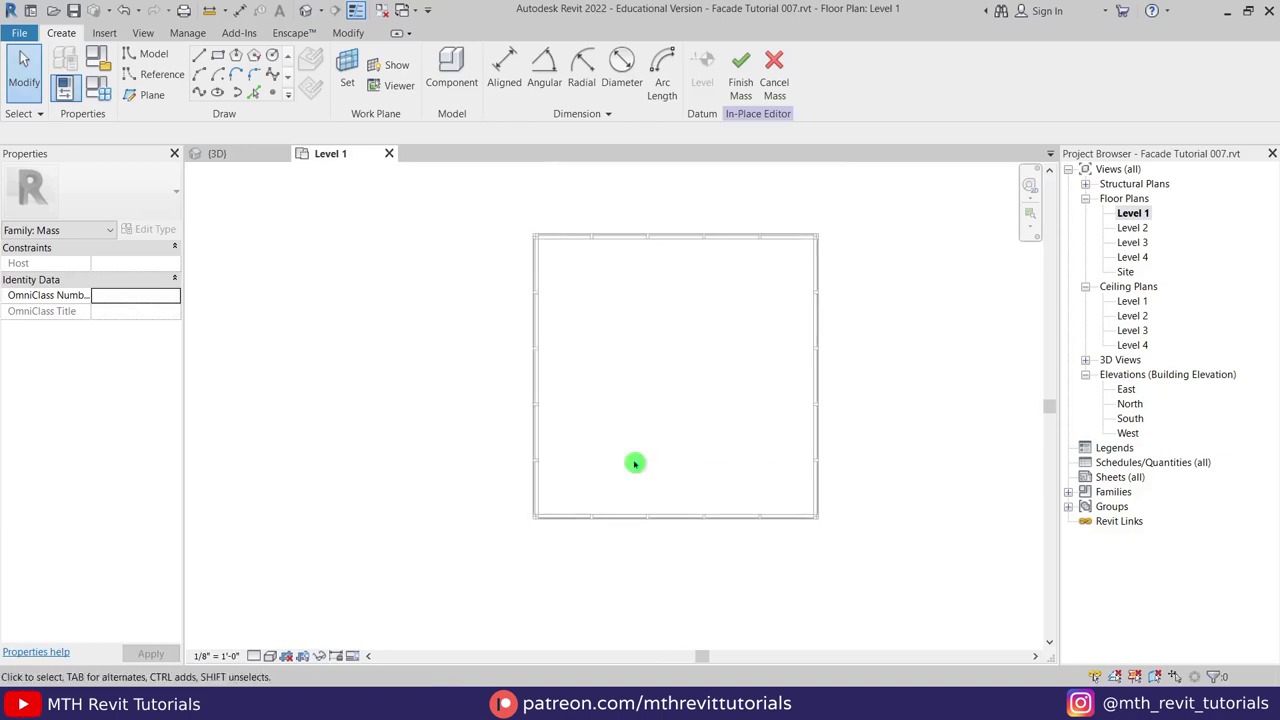
click(152, 95)
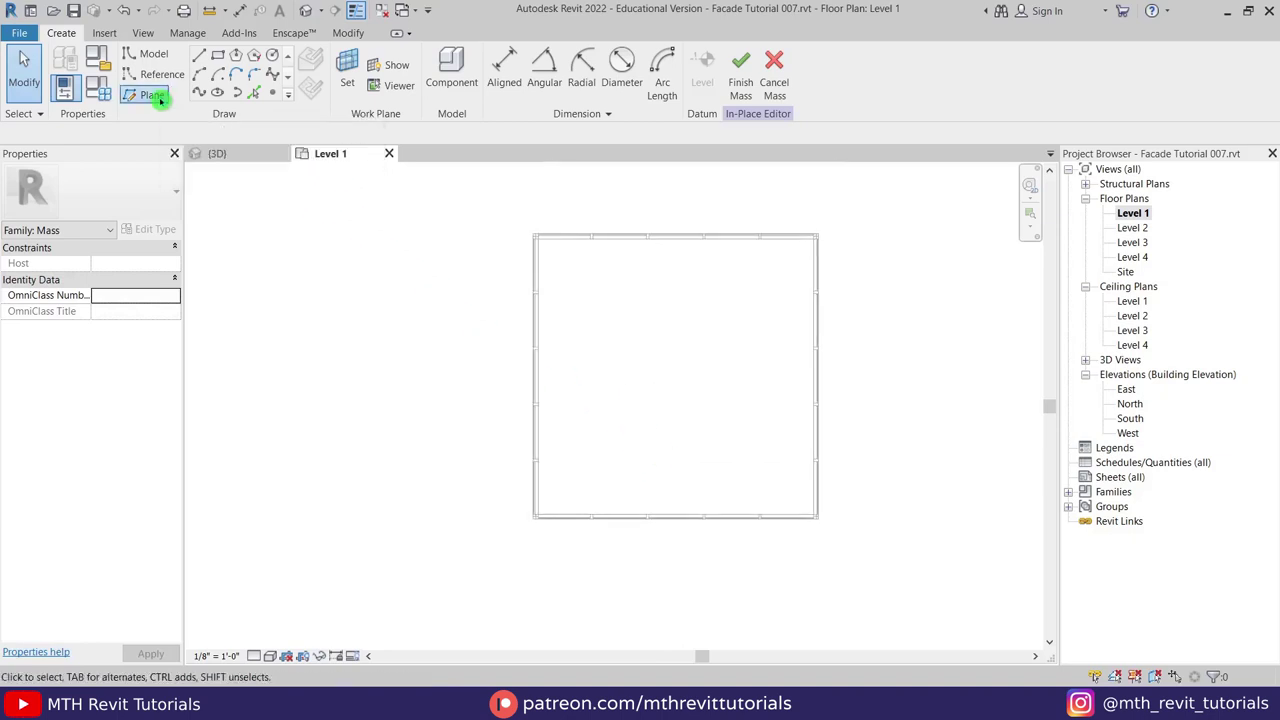
scroll(557, 531, up, 3)
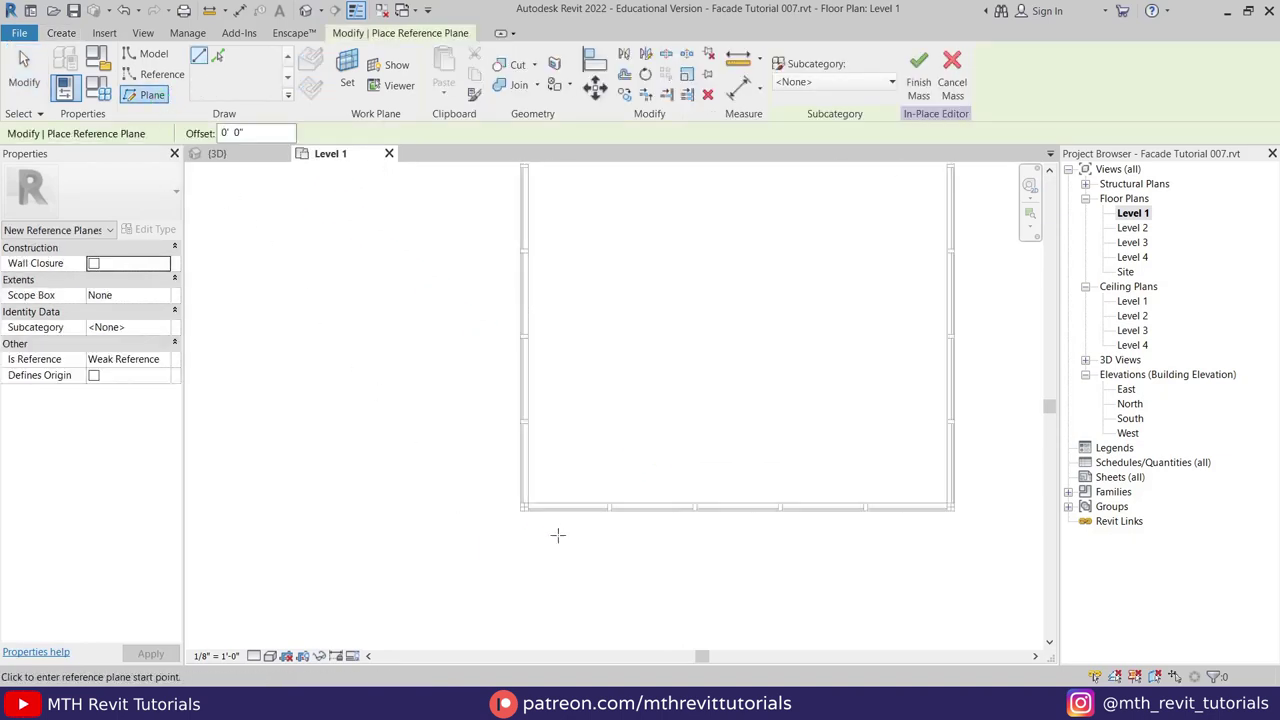
click(551, 509)
click(397, 507)
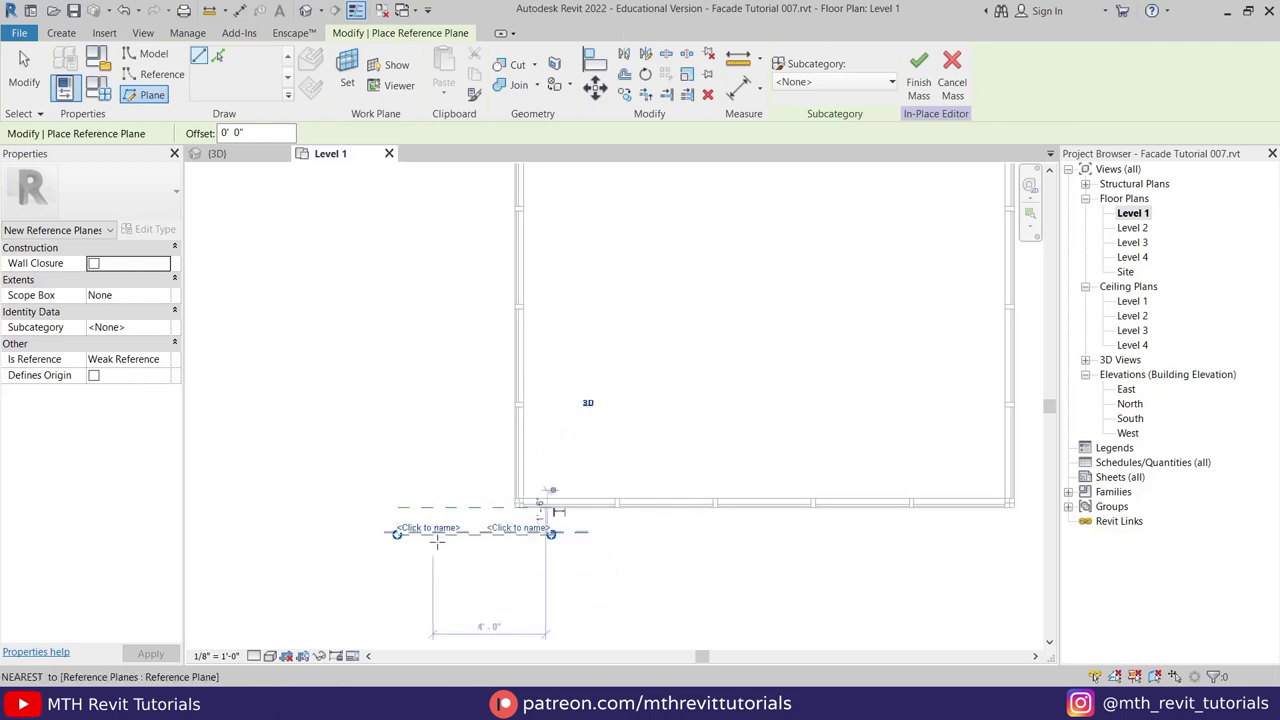
key(Escape)
key(Escape)
Name the reference plane on the wall face 1 and the outer reference plane 2
scroll(457, 508, up, 3)
click(397, 479)
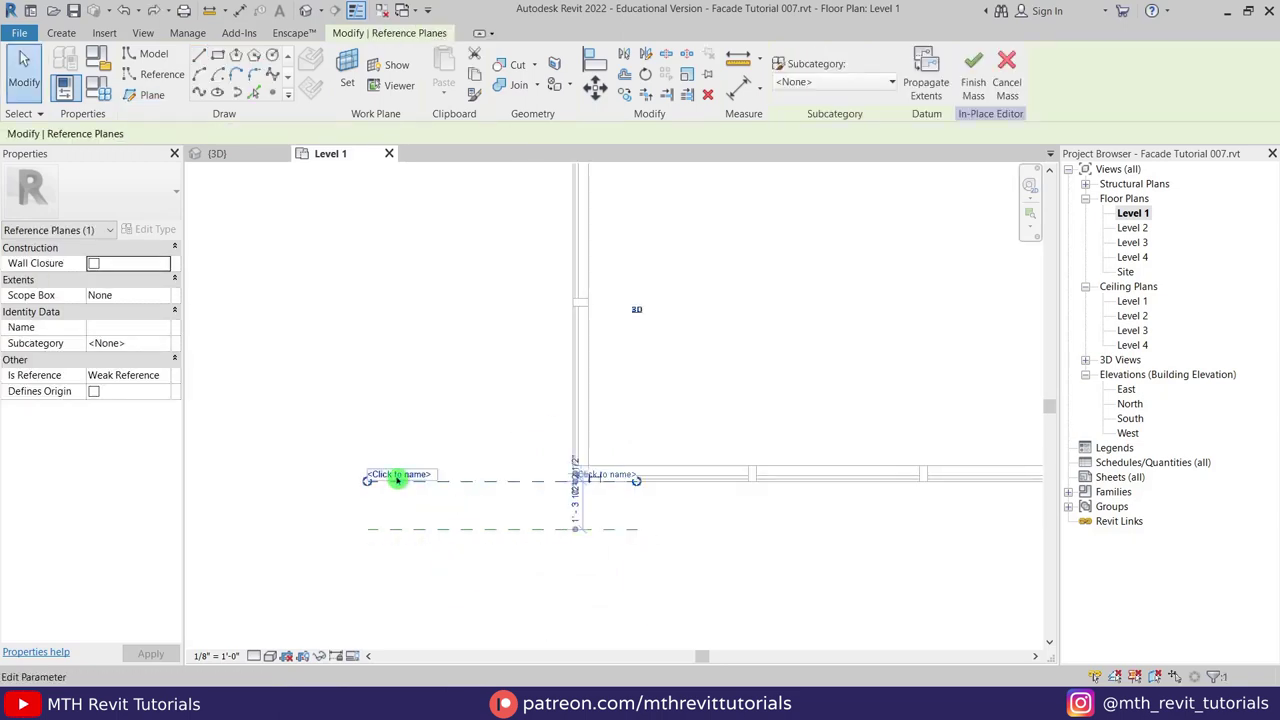
click(424, 528)
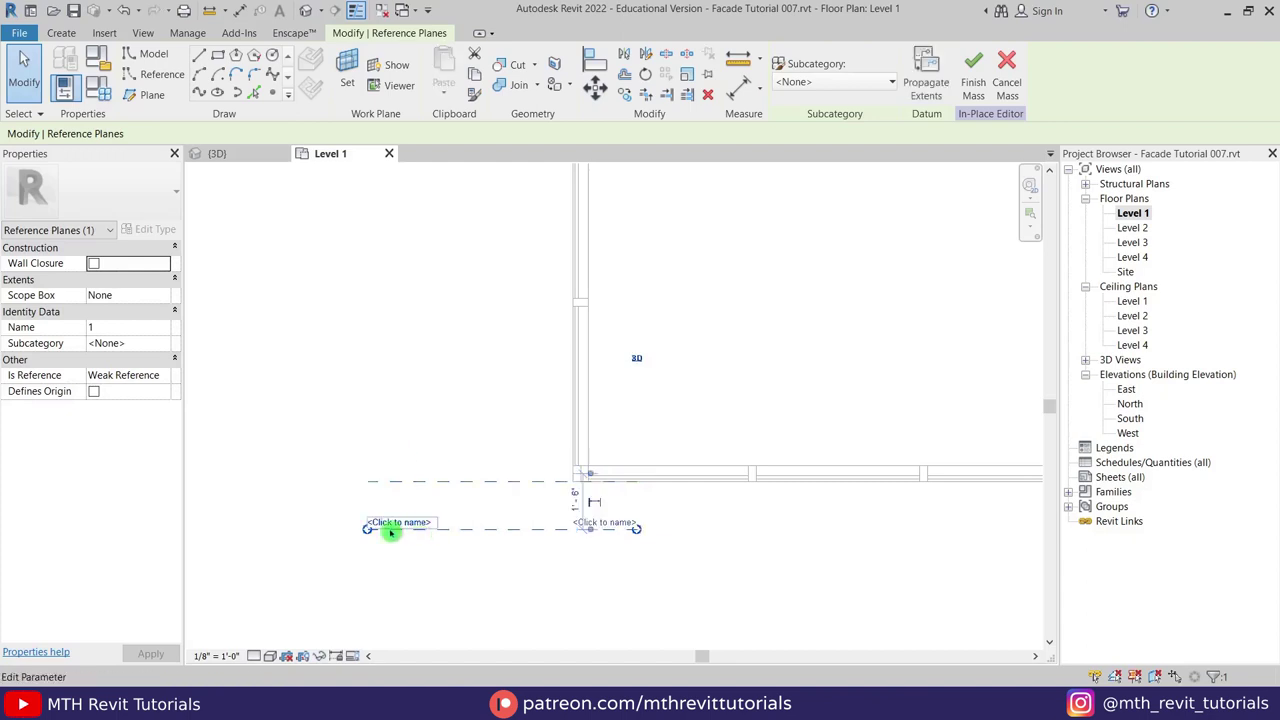
click(394, 524)
text(2)
key(Return)
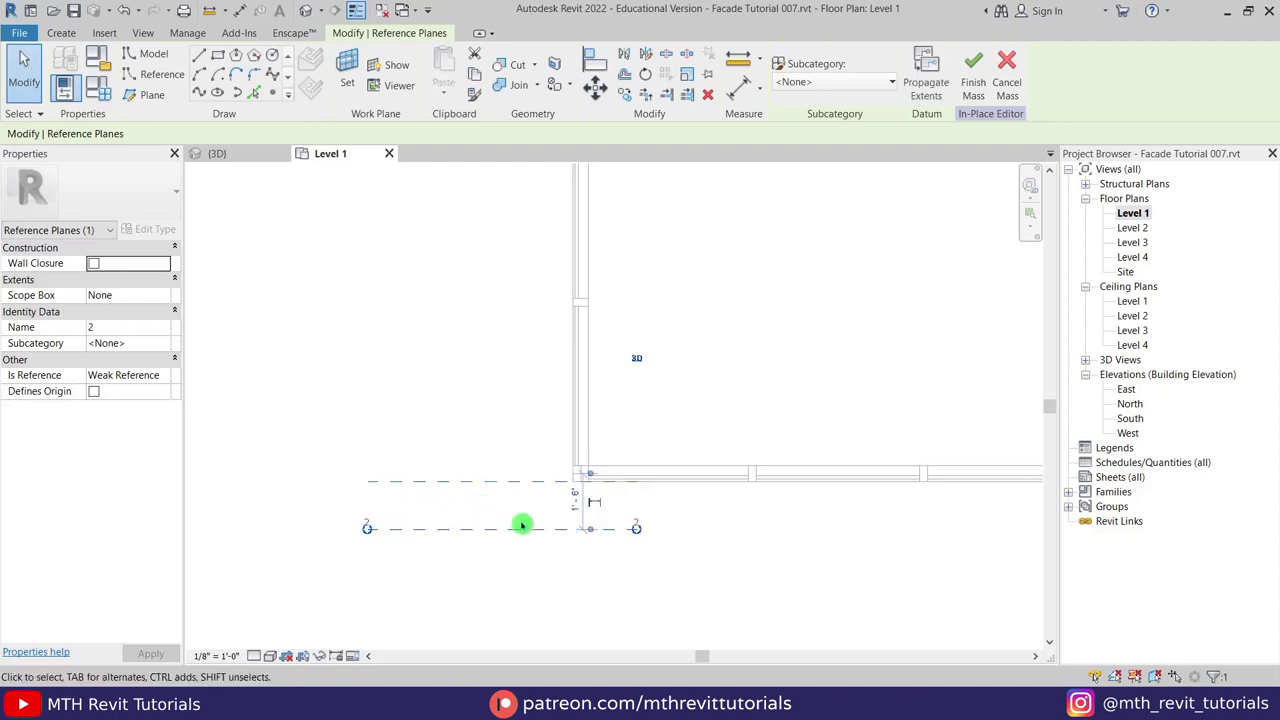
Set the distance between reference planes 1 and 2 to 1' by moving plane 2
scroll(530, 523, up, 1)
scroll(603, 497, up, 1)
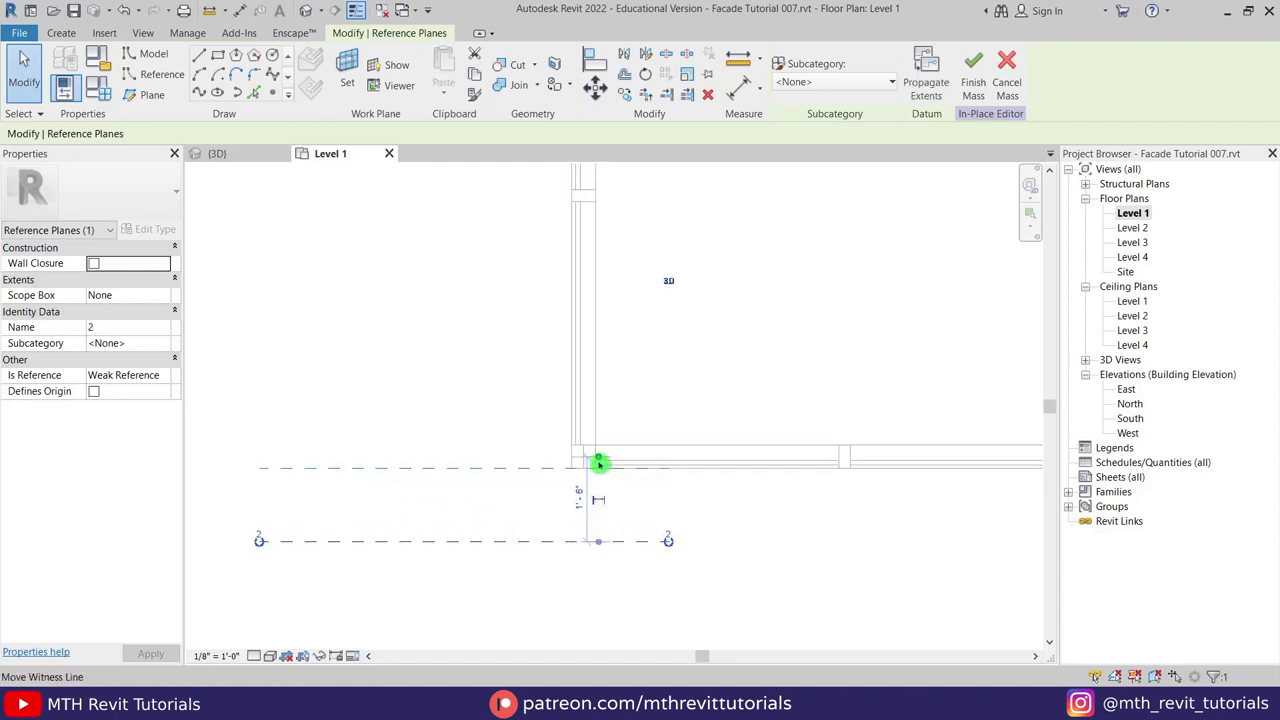
click(533, 470)
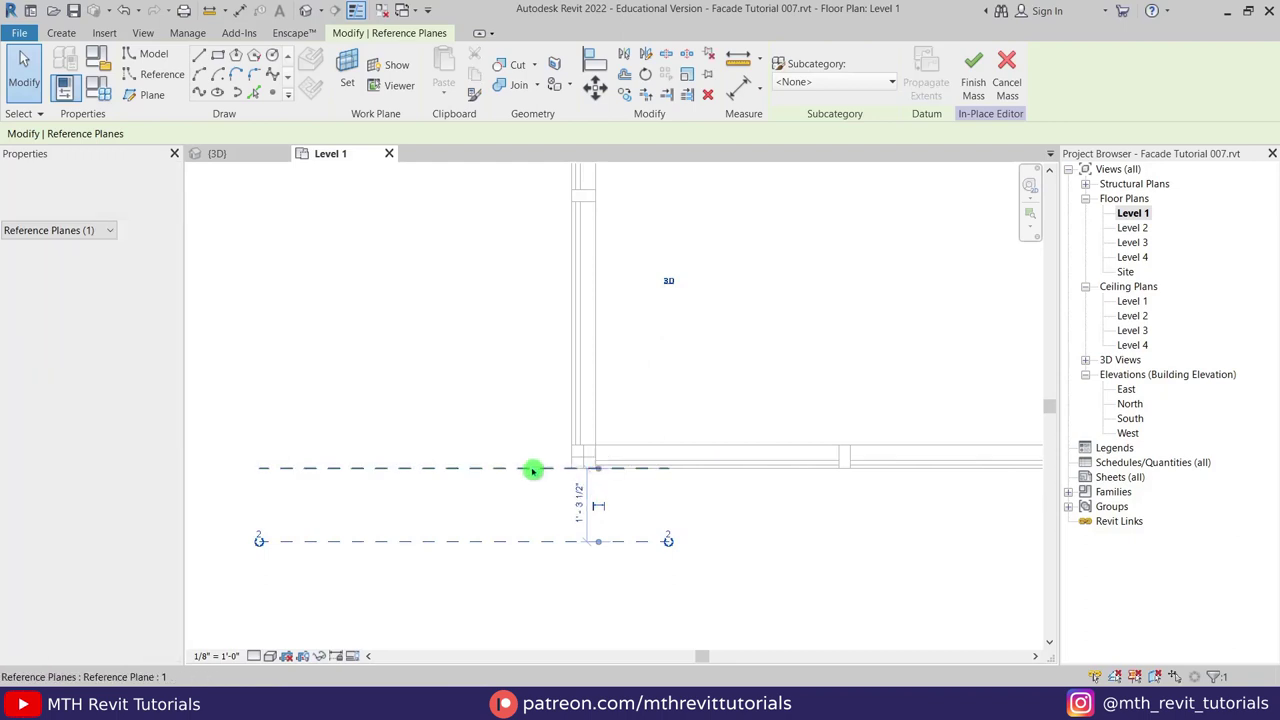
click(578, 520)
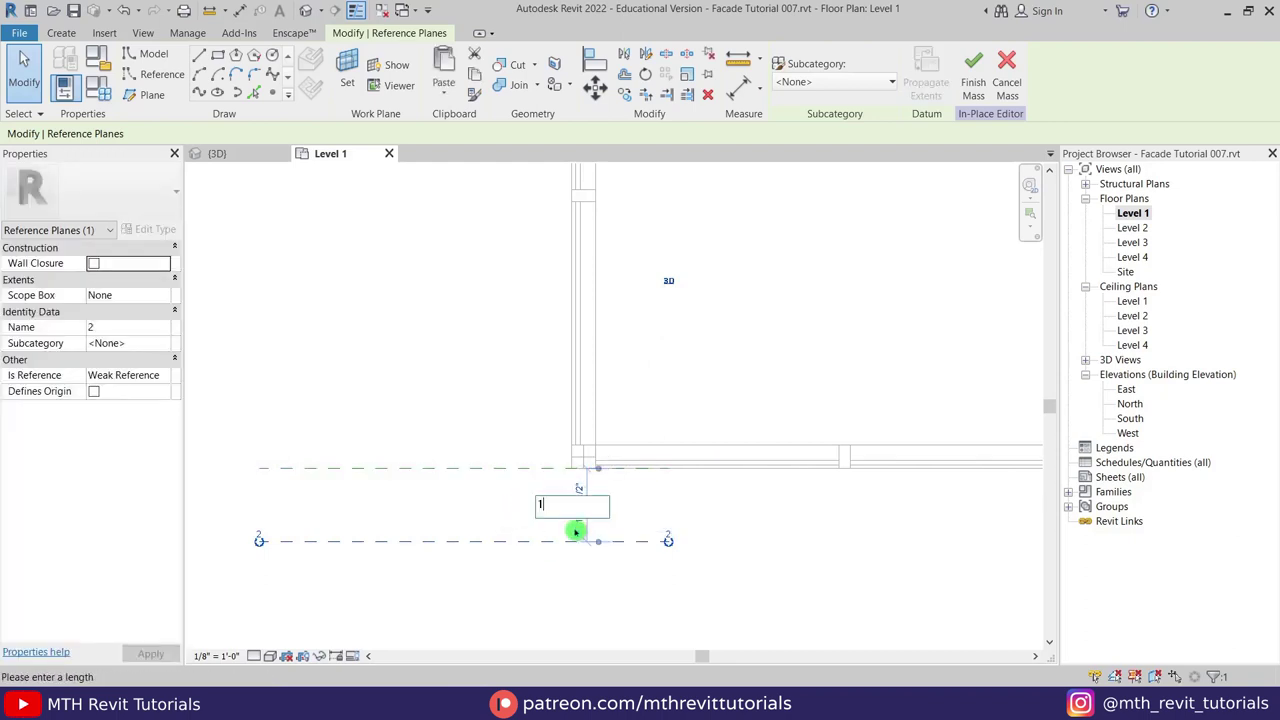
text(1')
key(Return)
click(571, 566)
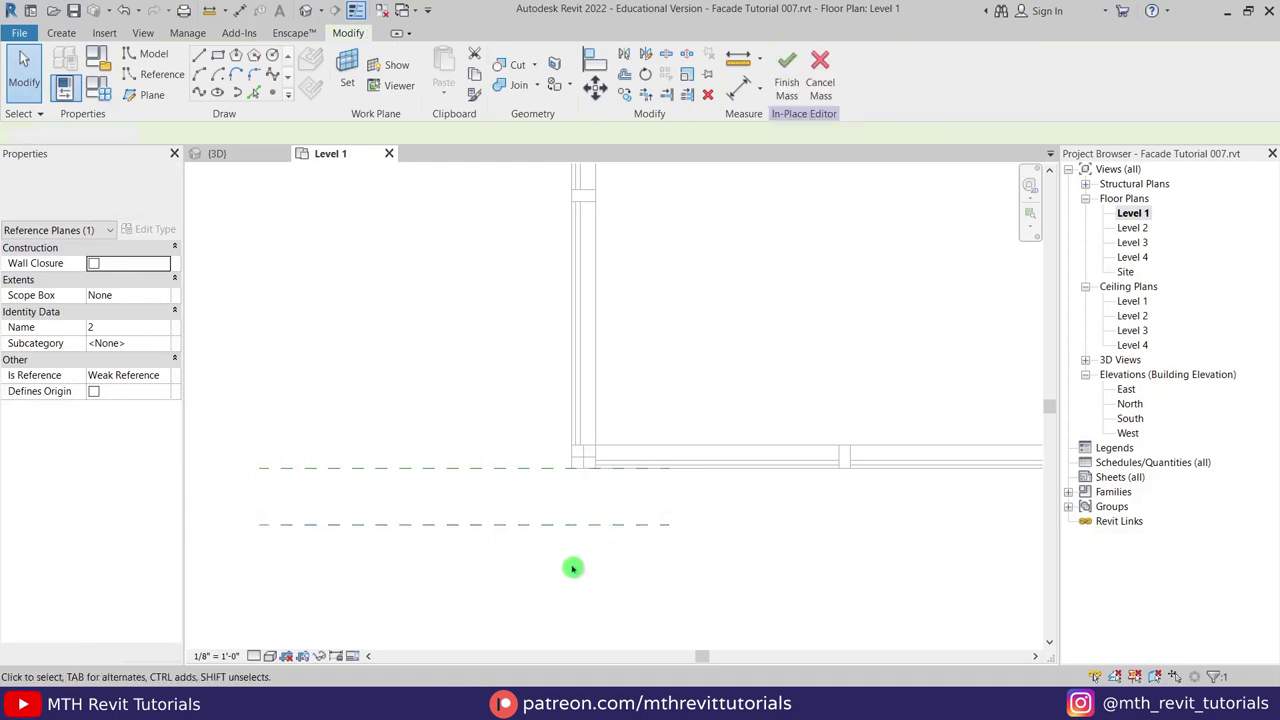
Start placing reference lines in the South elevation with Reference Plane : 1 as the work plane
double_click(1129, 419)
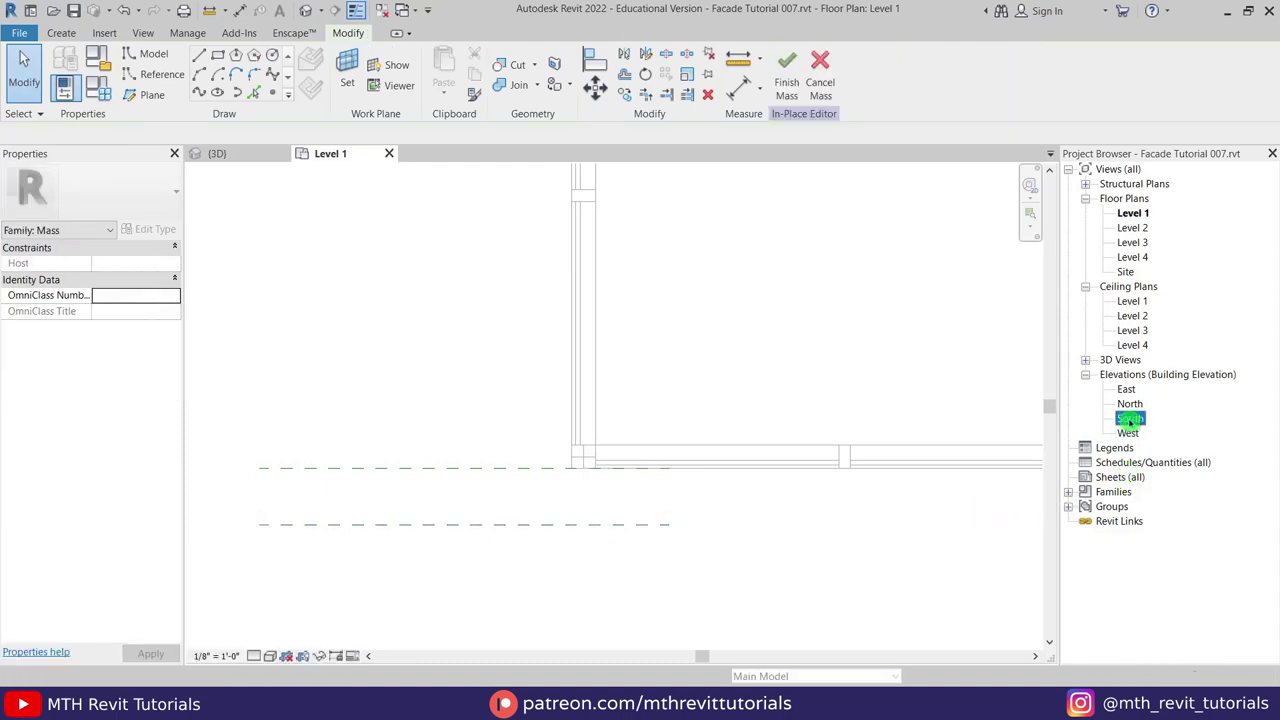
middle_drag(614, 457, 640, 511)
scroll(614, 483, up, 5)
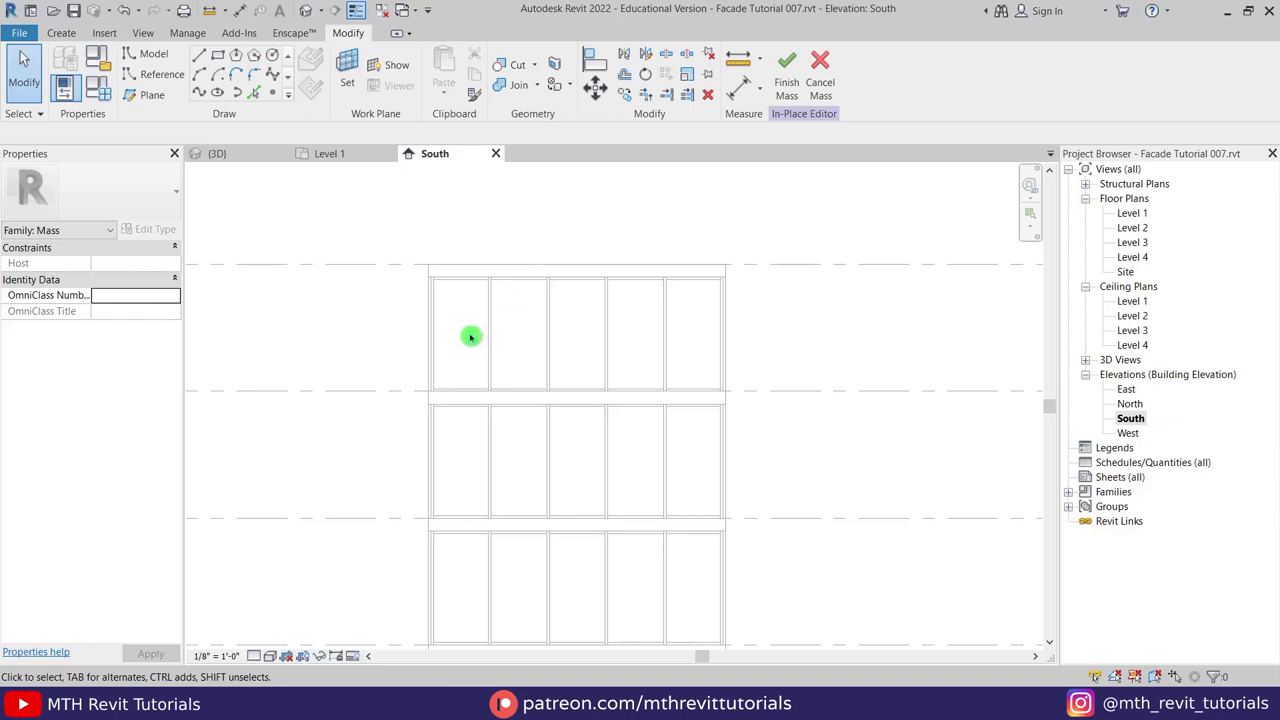
click(160, 75)
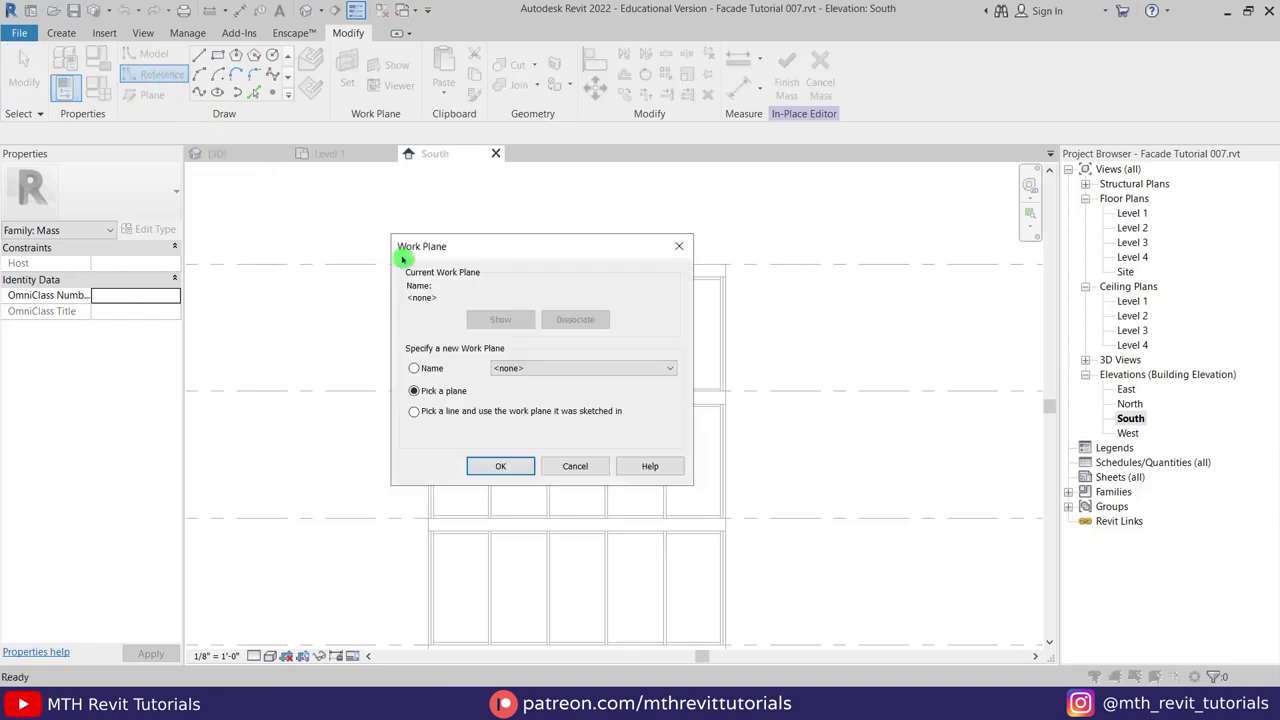
drag(422, 257, 452, 269)
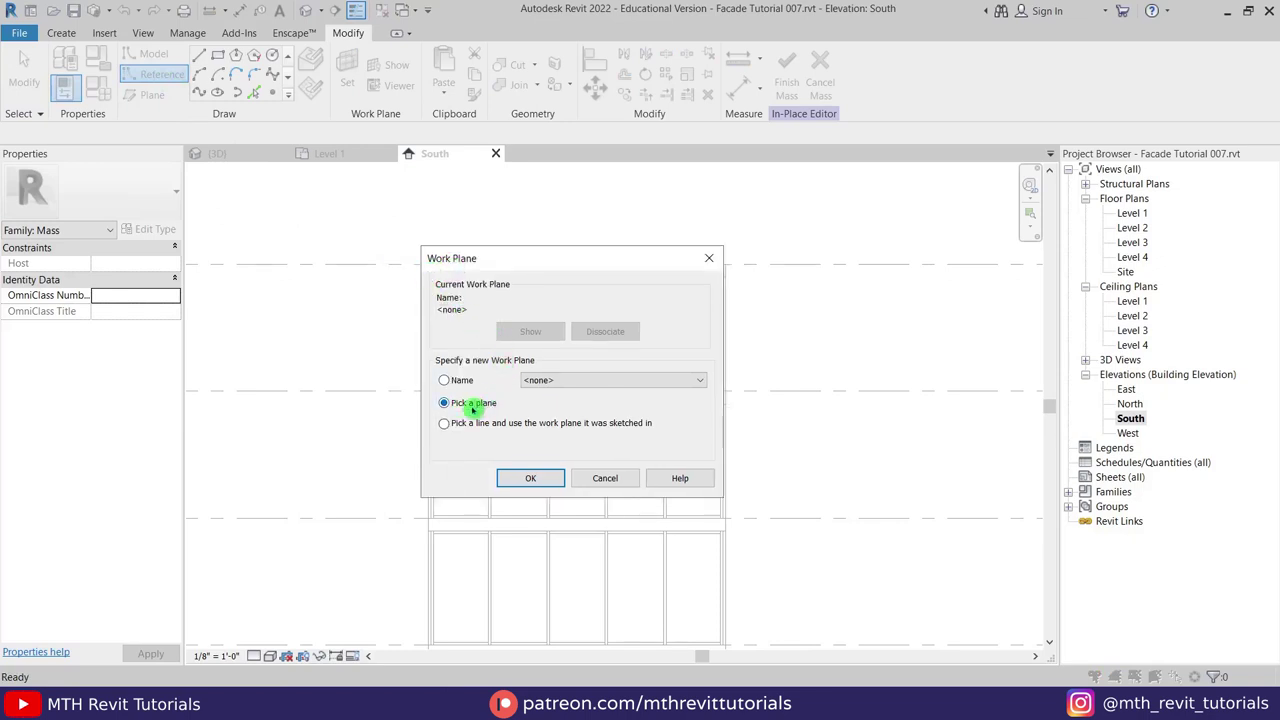
click(563, 379)
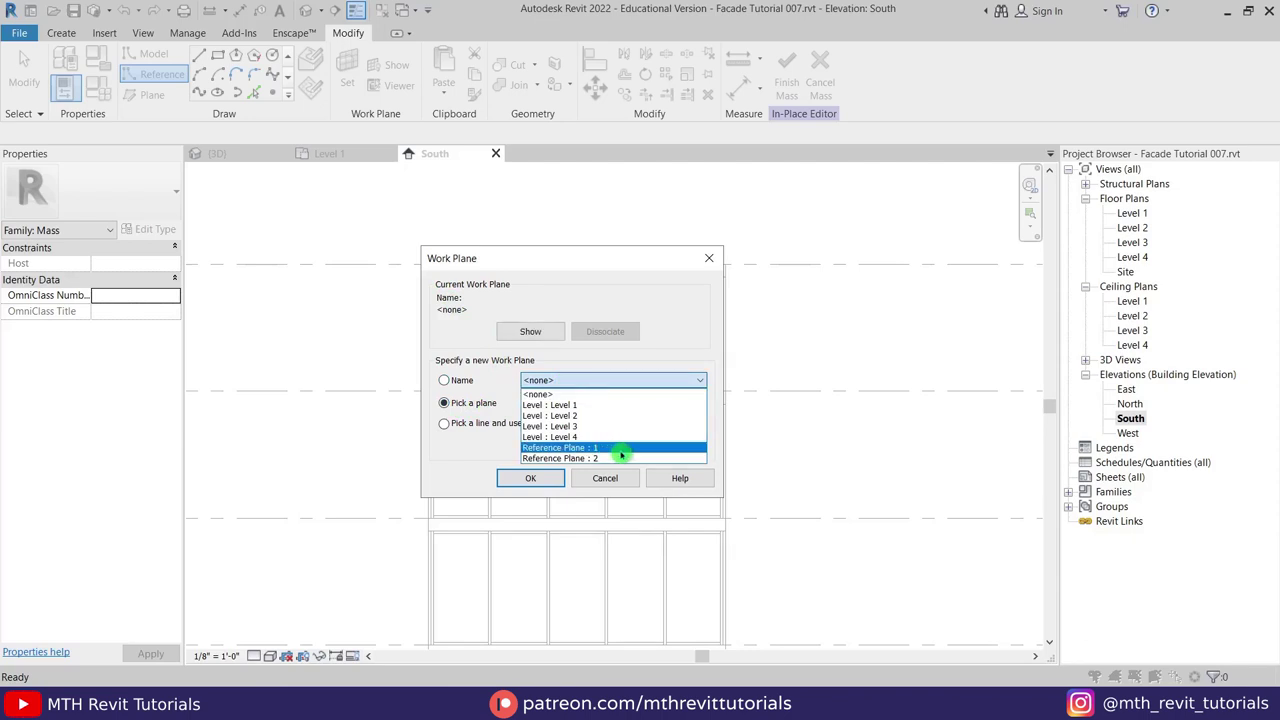
click(590, 447)
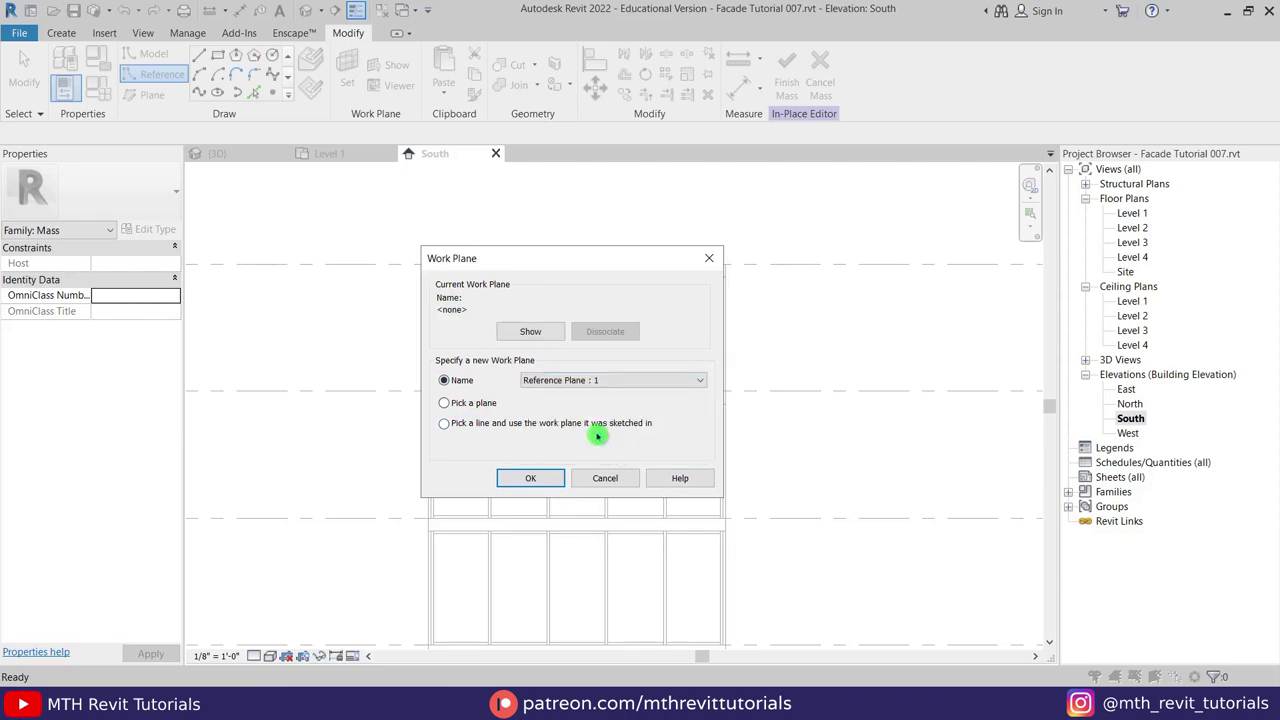
click(530, 477)
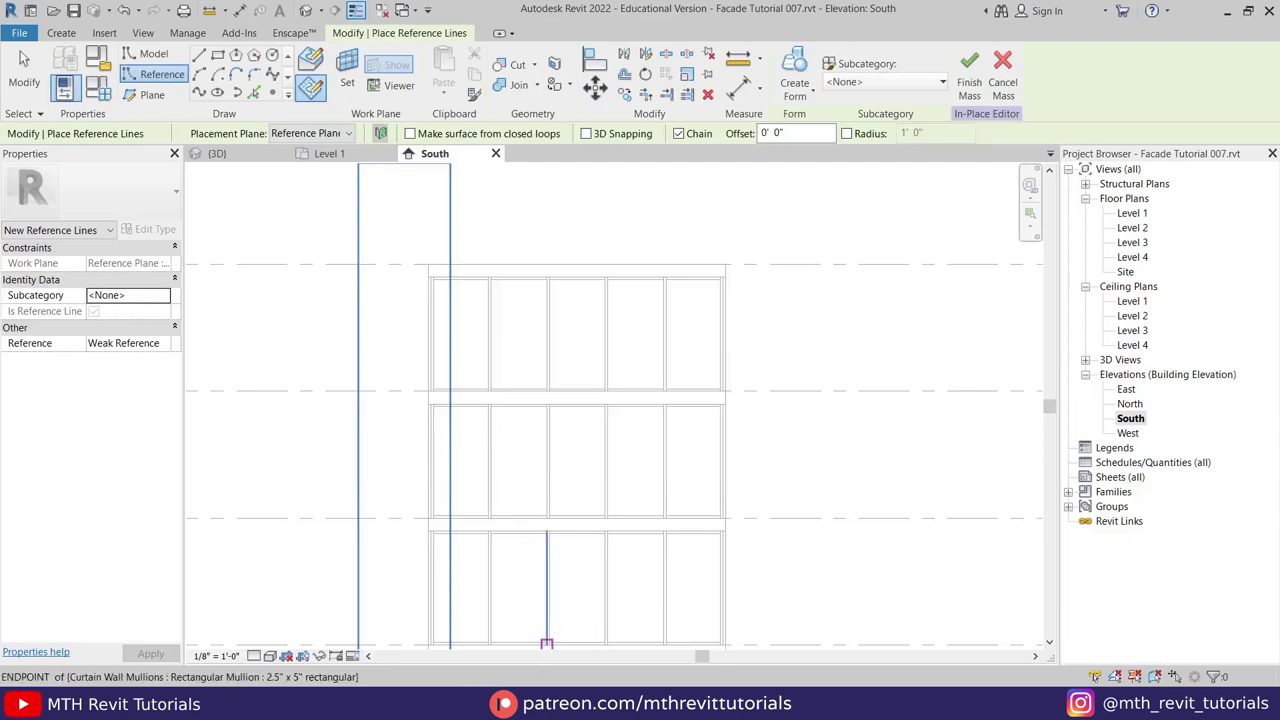
Check the faceted facade reference image and turn on 3D Snapping for the reference lines in the South elevation
mouse_move(550, 705)
click(588, 548)
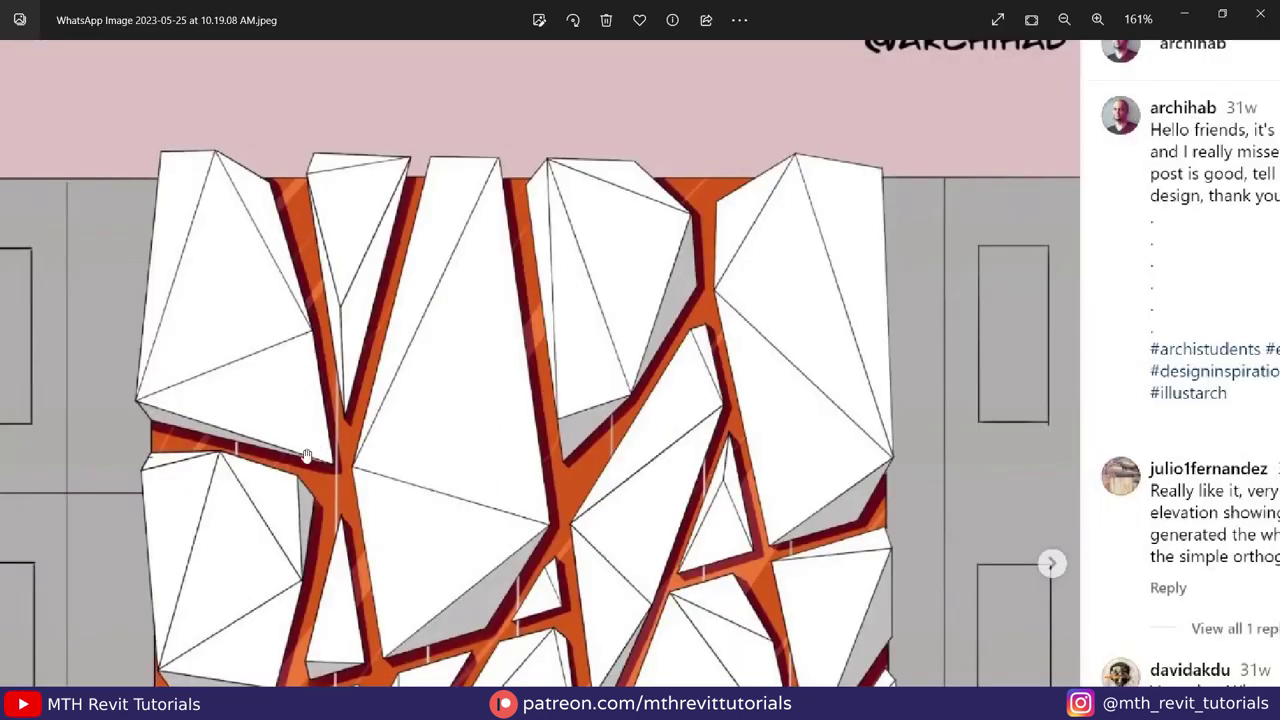
click(1184, 14)
scroll(451, 278, up, 2)
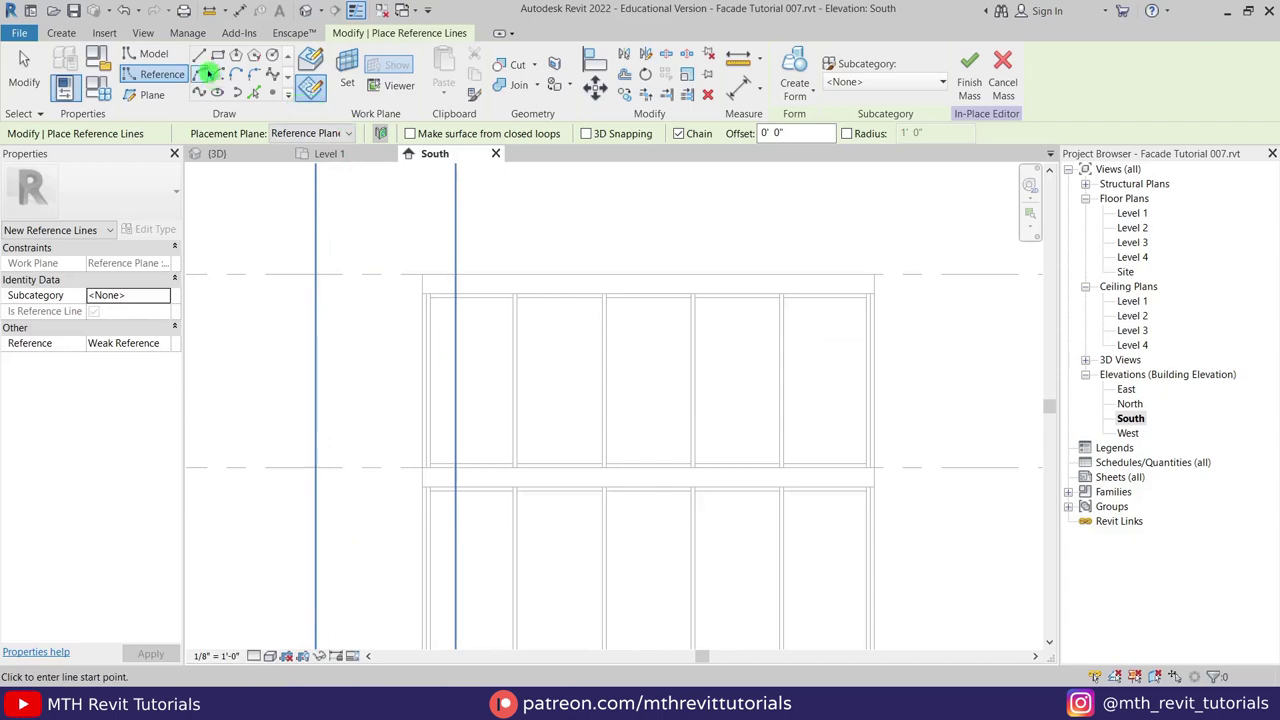
click(588, 134)
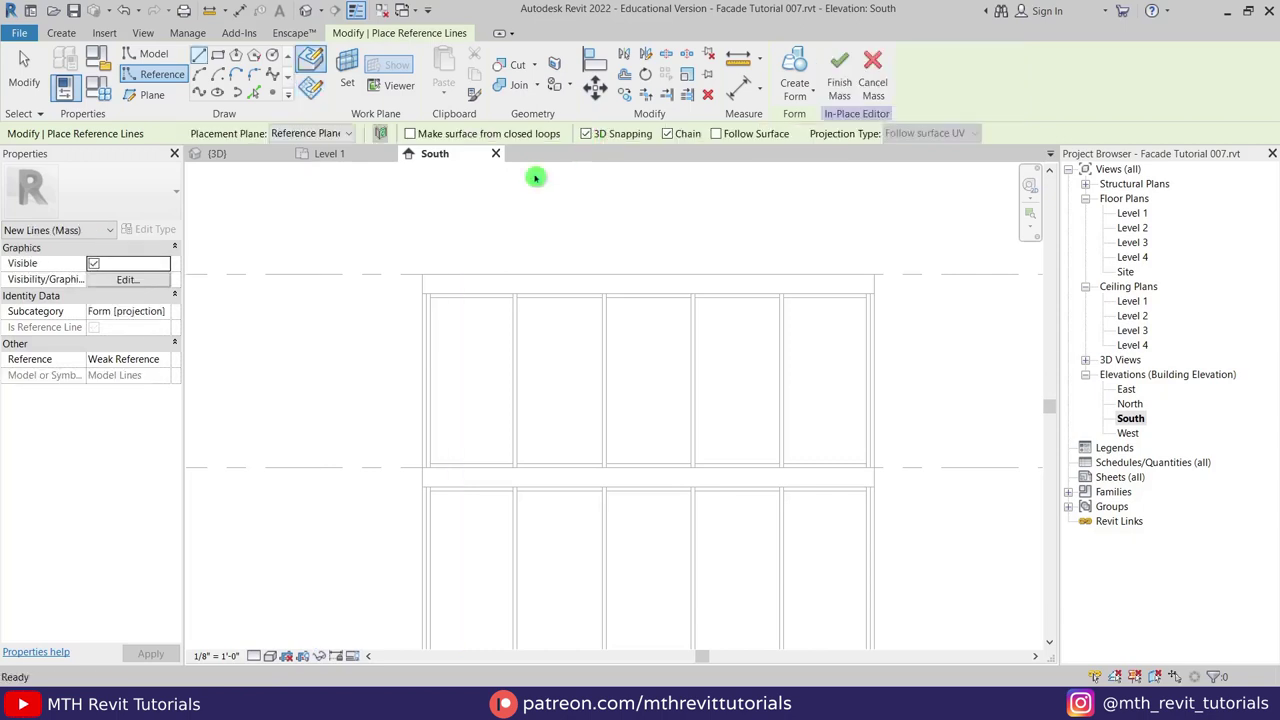
Draw a closed six-sided outline of reference lines around the top-floor corner bay, starting at the roof corner and rising slightly above the roof
click(421, 274)
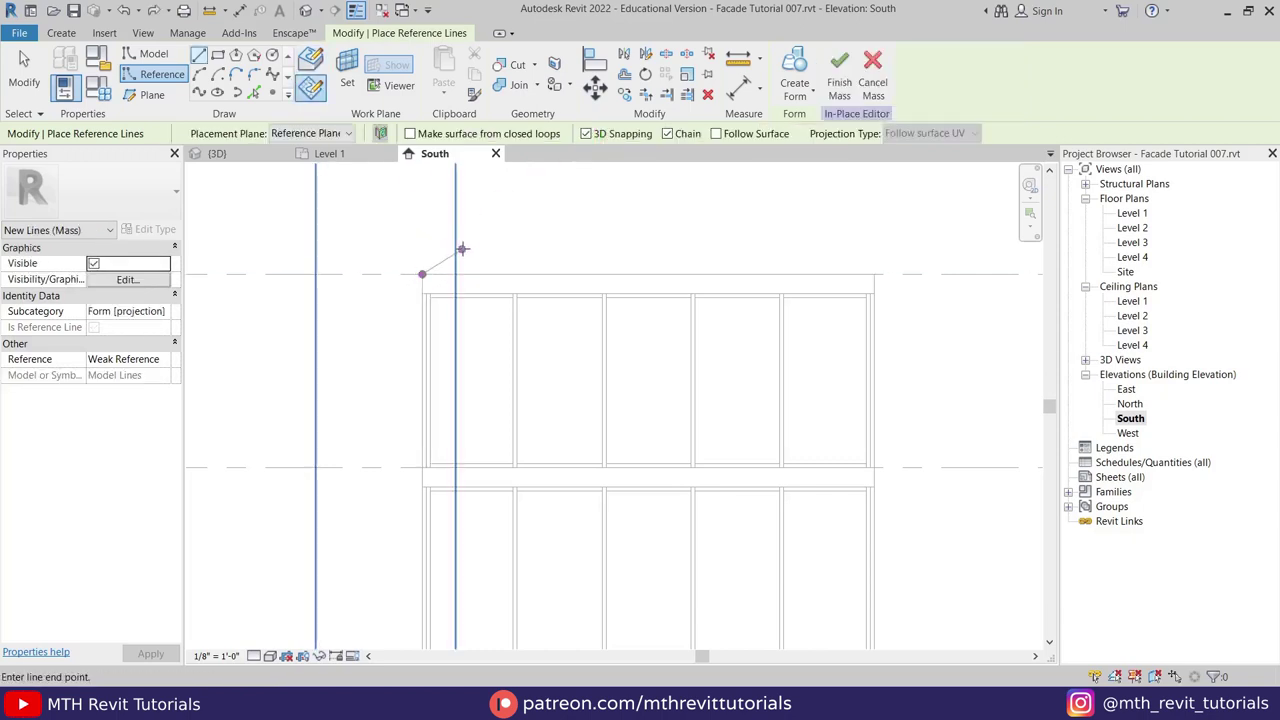
click(463, 243)
click(540, 264)
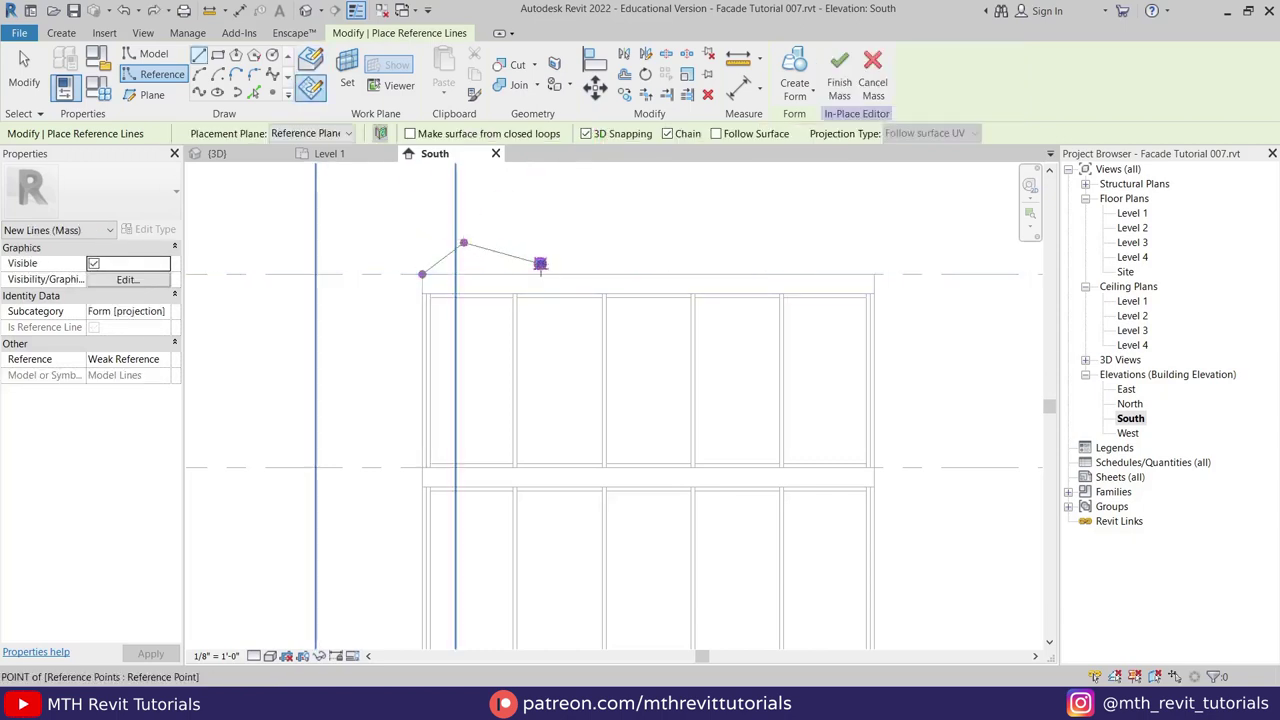
click(549, 425)
click(478, 487)
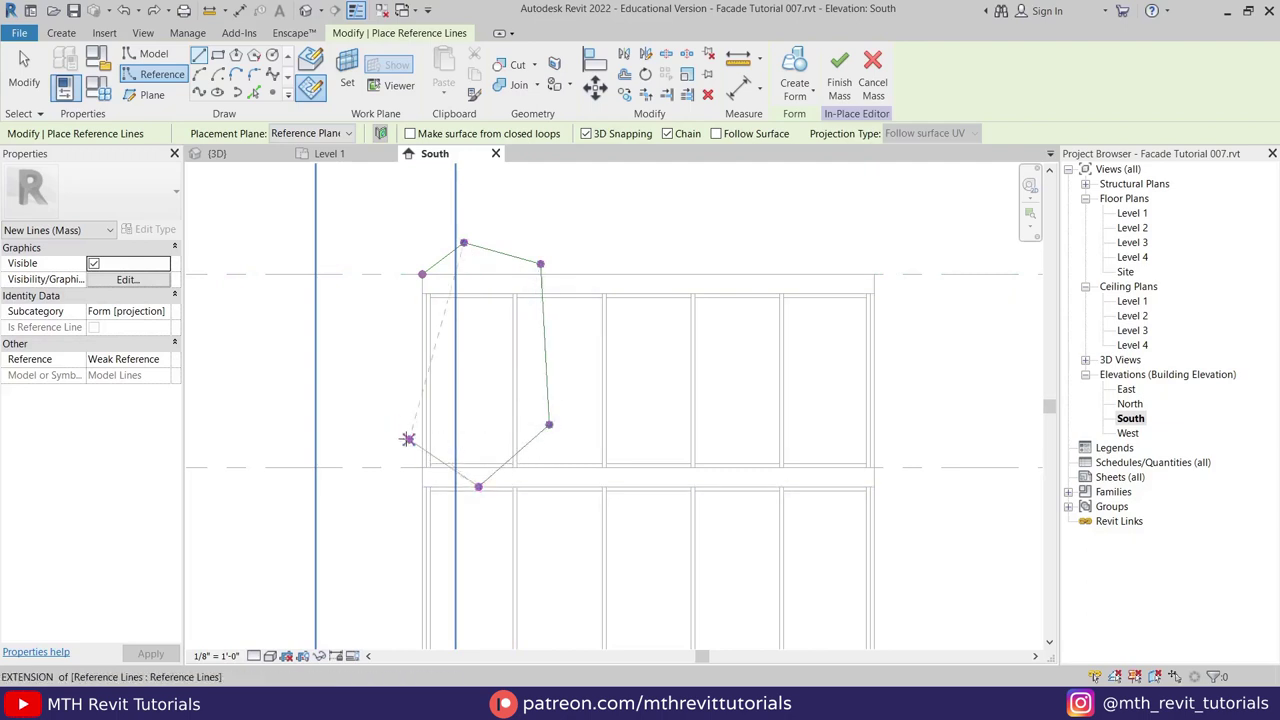
click(409, 439)
click(427, 291)
click(700, 405)
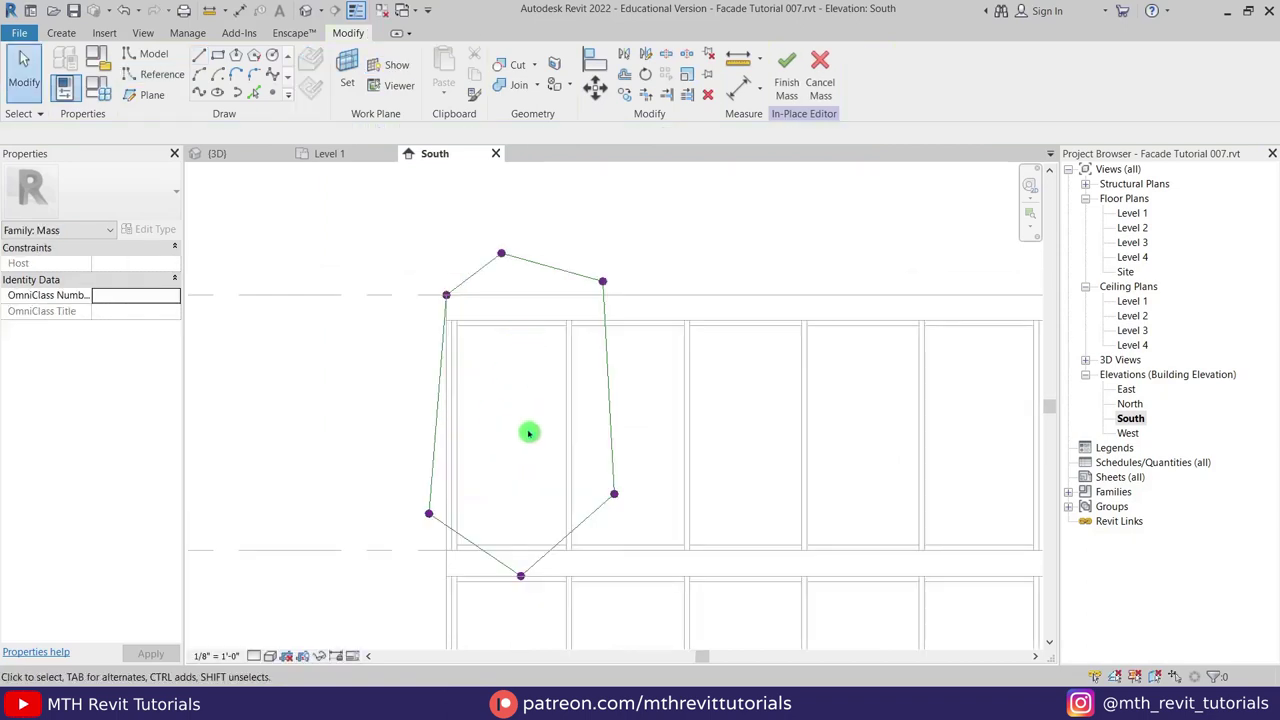
Restart reference lines drawn on the work plane and set the work plane to Reference Plane : 2
click(172, 80)
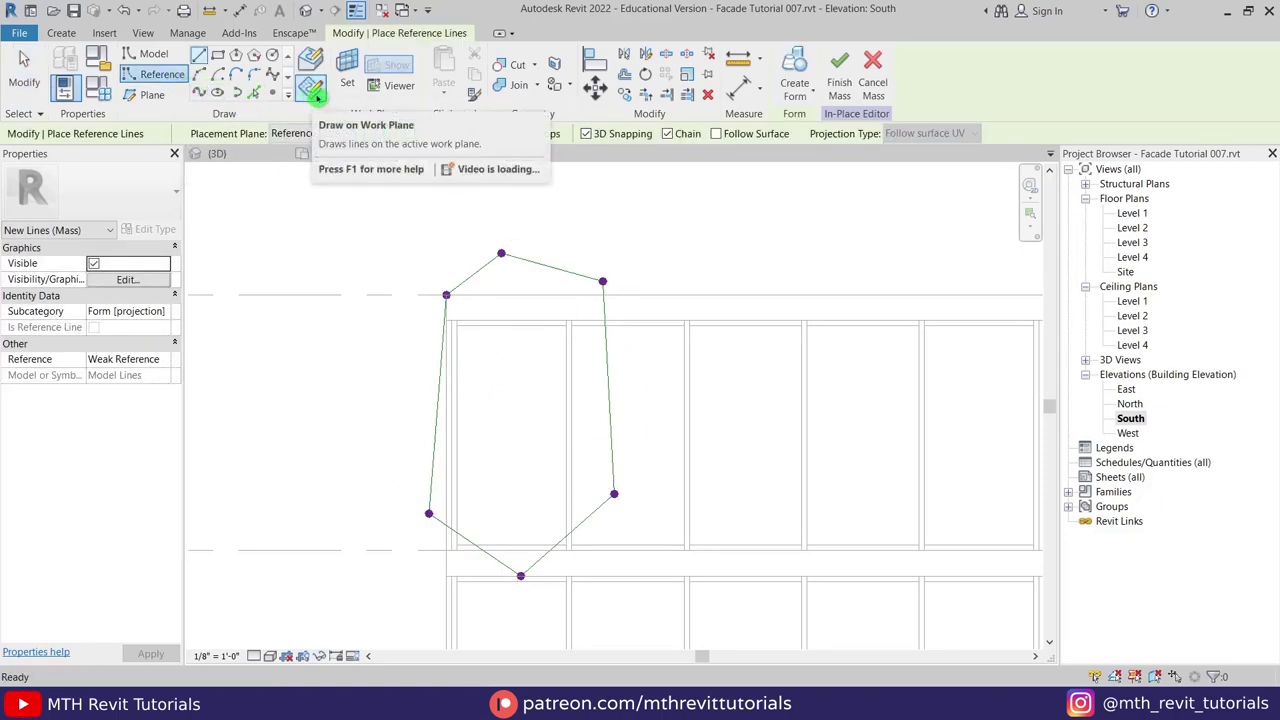
click(347, 70)
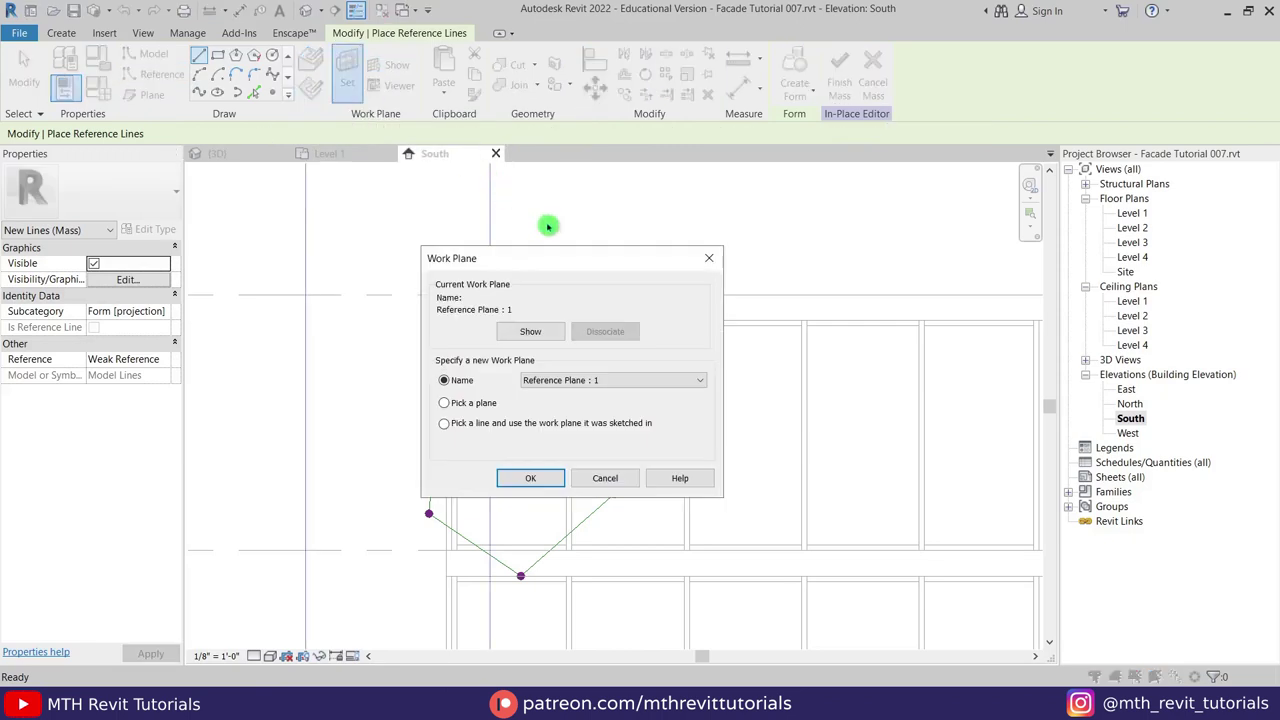
click(648, 381)
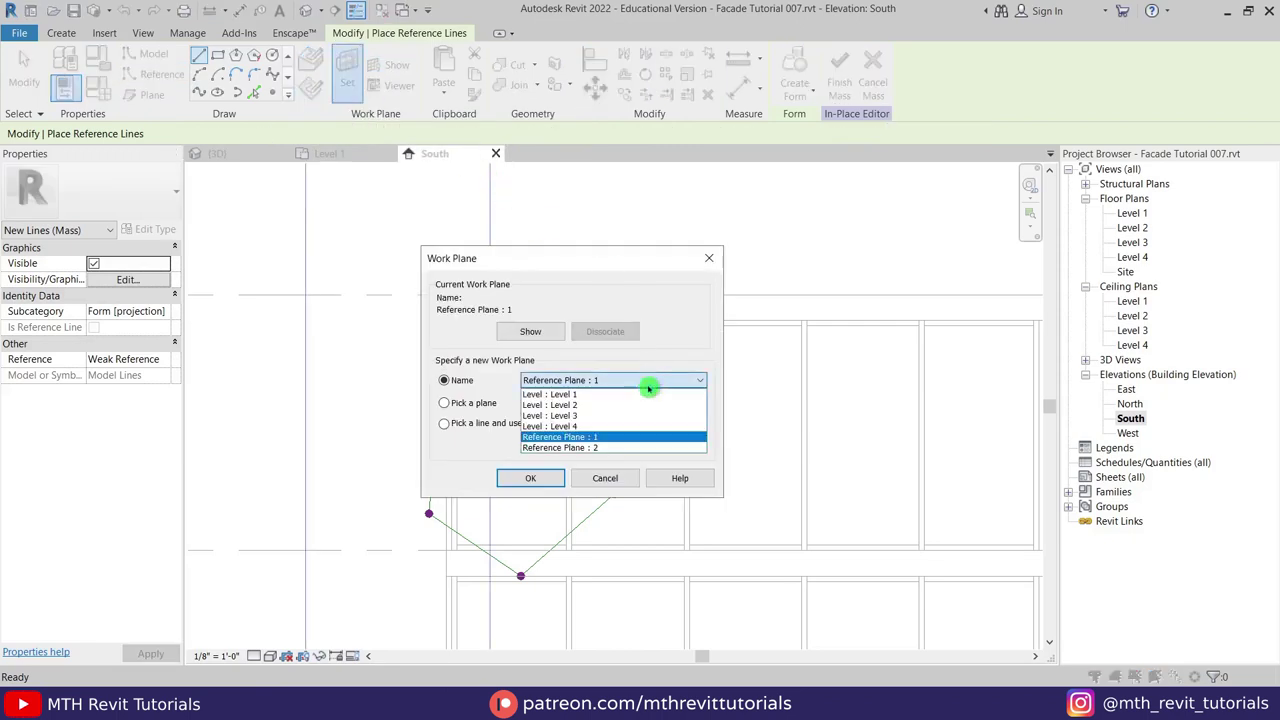
click(612, 448)
click(532, 478)
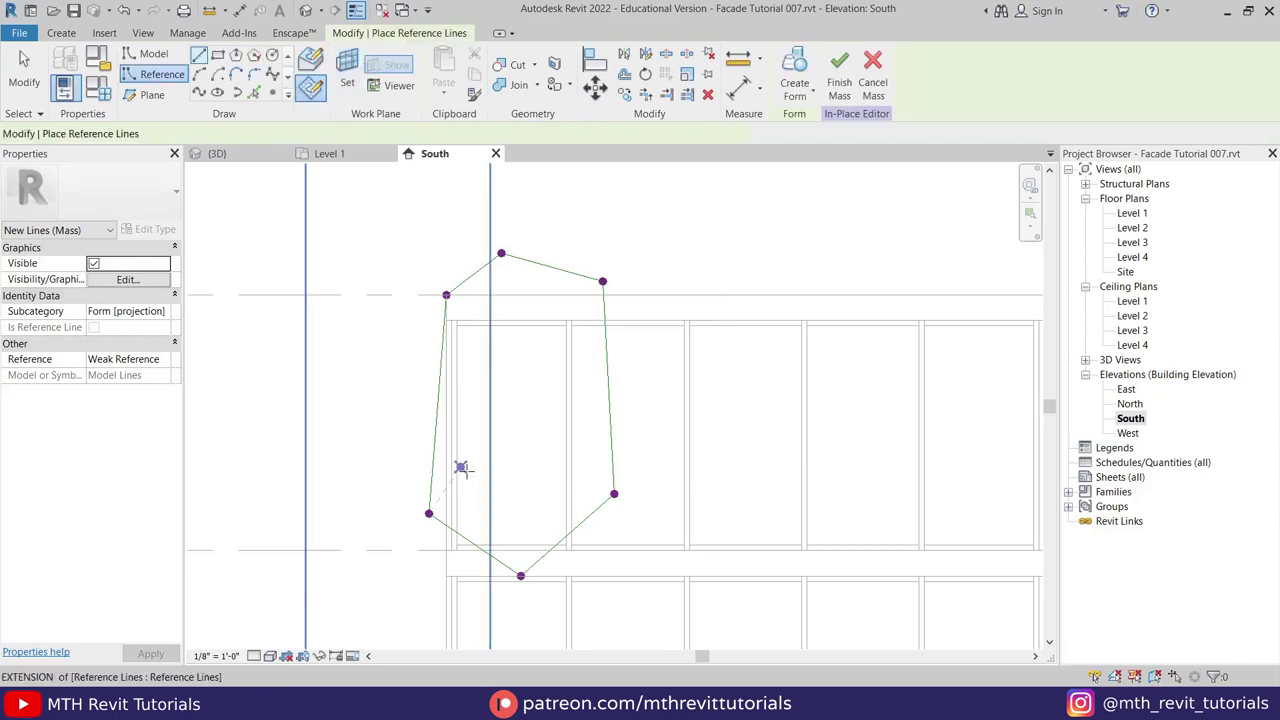
Draw a closed triangle of reference lines inside the six-sided outline, with its apex near the underside of the roof slab
click(477, 468)
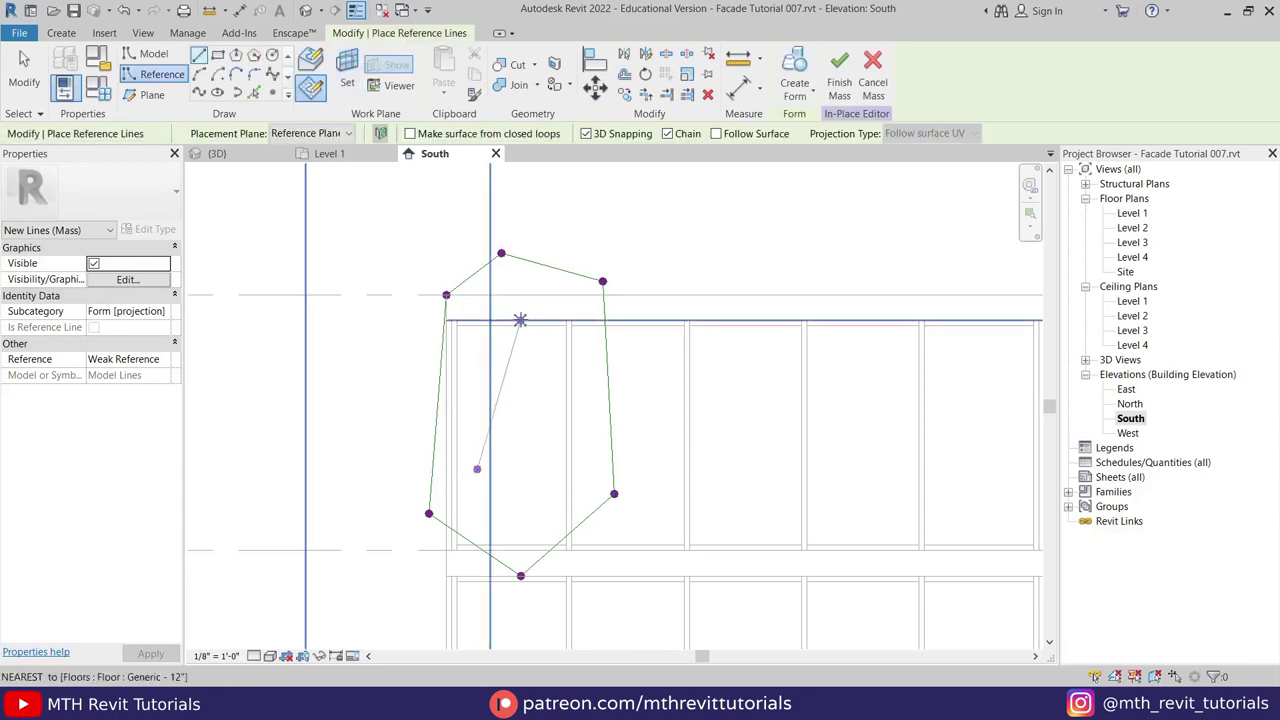
click(520, 320)
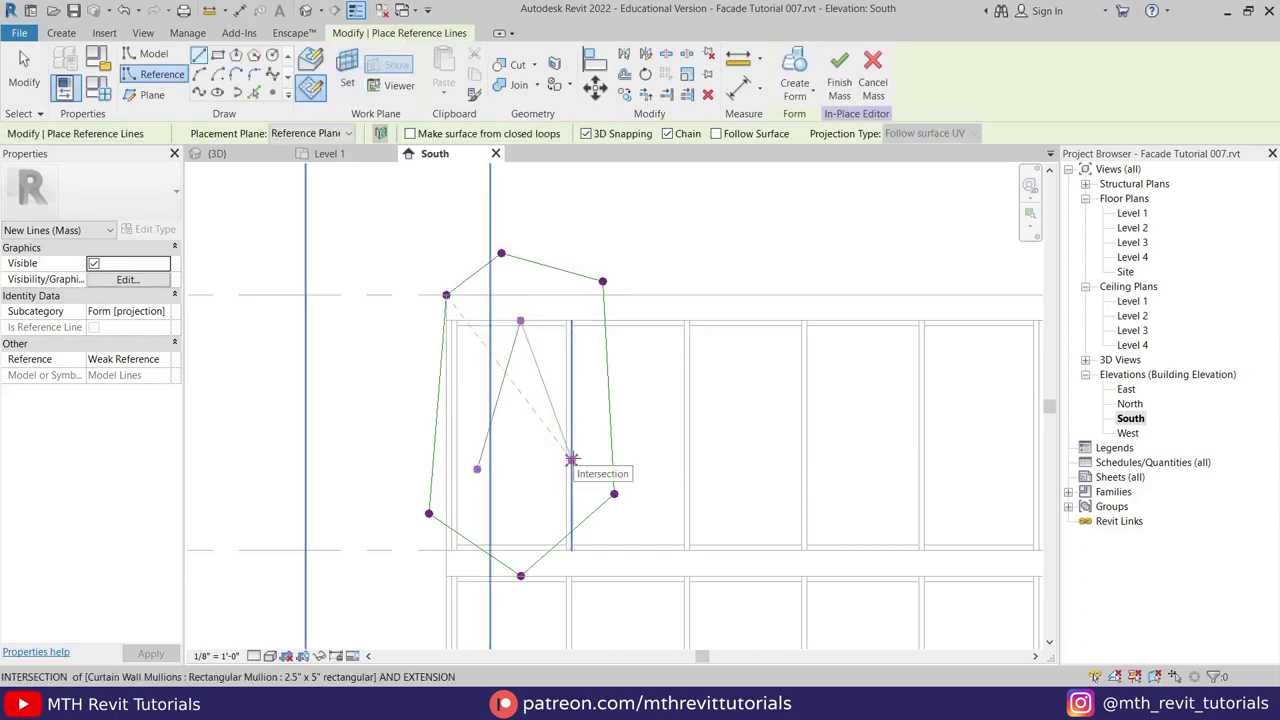
click(571, 459)
click(477, 468)
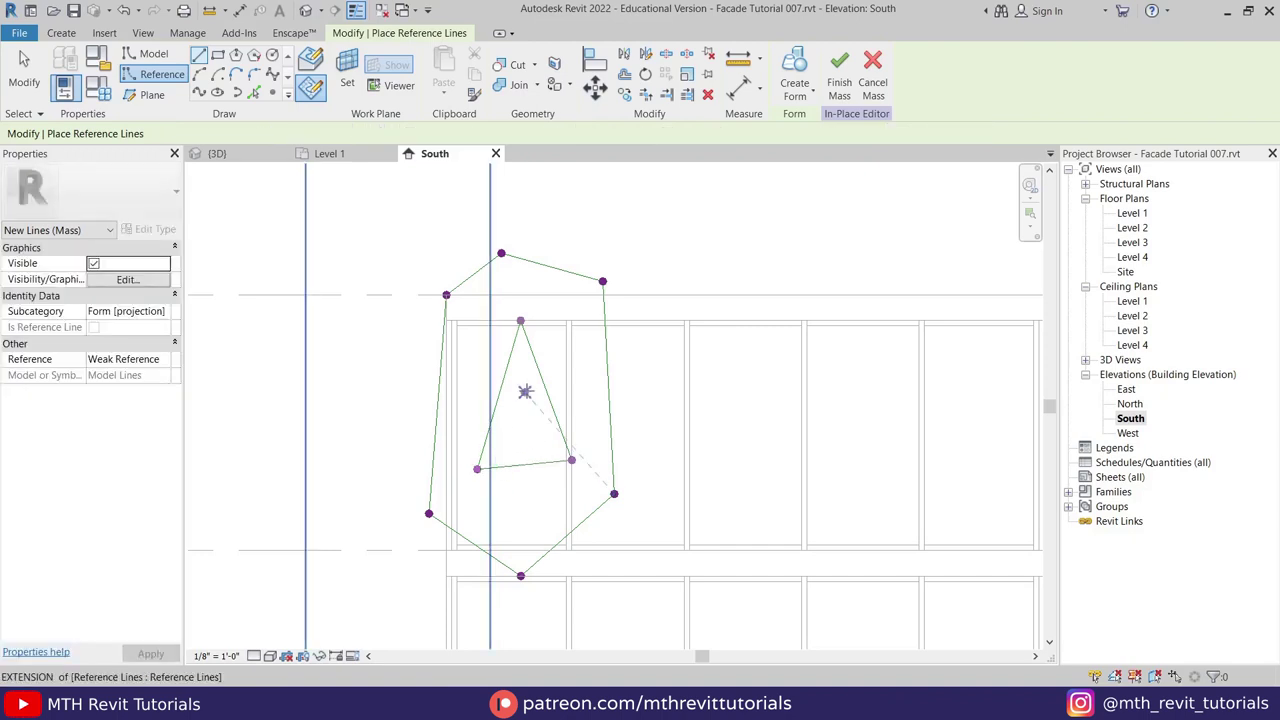
key(Escape)
key(Escape)
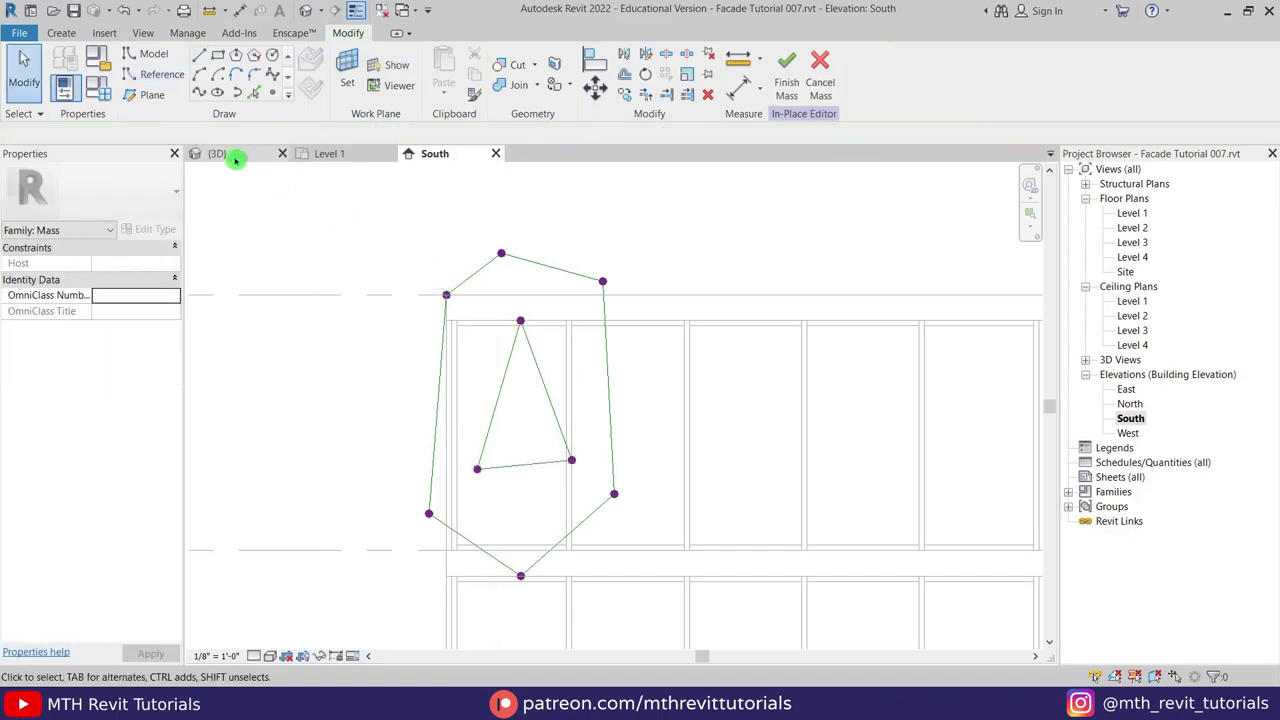
Switch to the 3D view and set its visual style to Hidden Line
click(237, 154)
scroll(707, 375, up, 2)
key(h)
key(l)
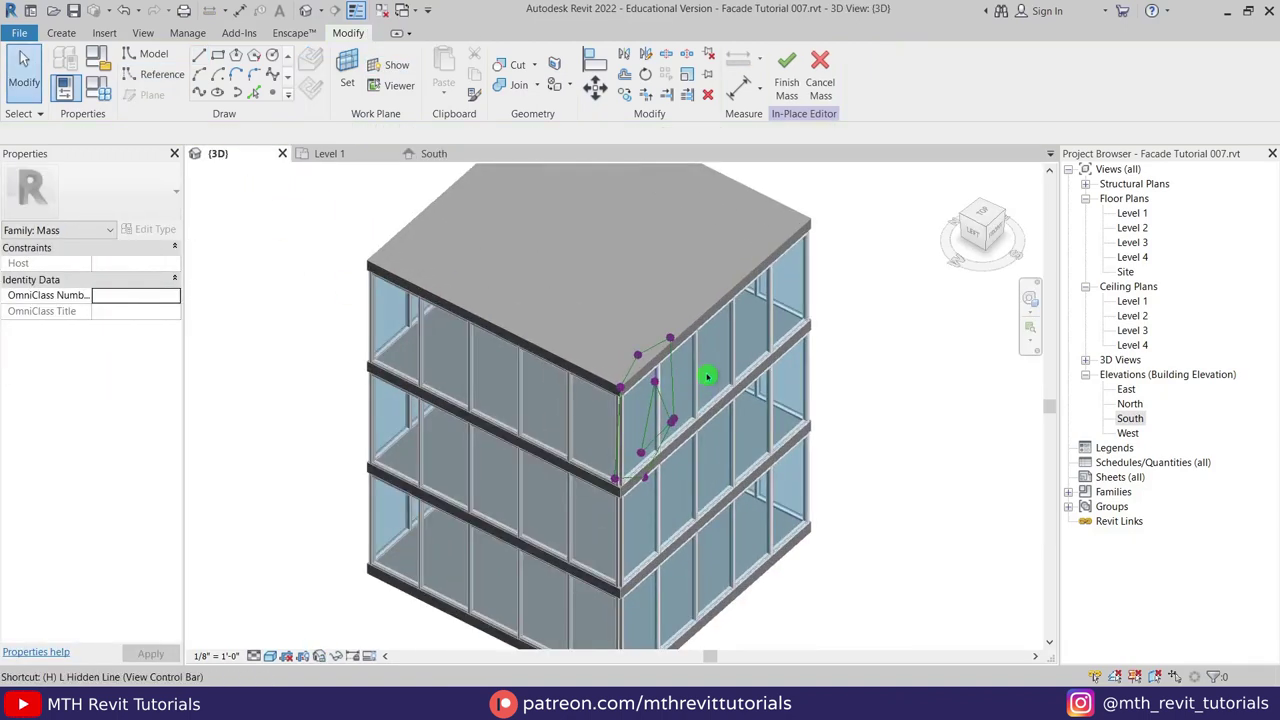
Examine from the side and front how the inner triangle is offset from the six-sided outline
scroll(688, 380, up, 3)
shift+middle_drag(642, 388, 697, 373)
scroll(772, 325, up, 3)
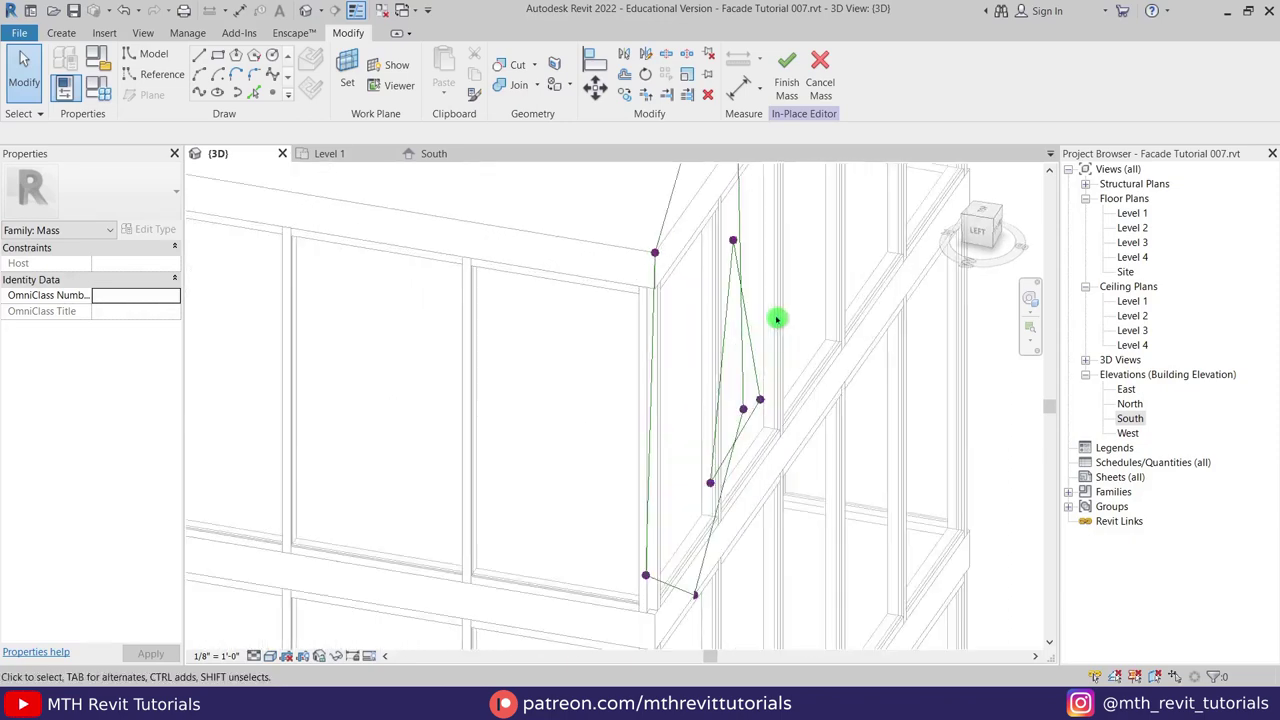
middle_drag(814, 331, 683, 449)
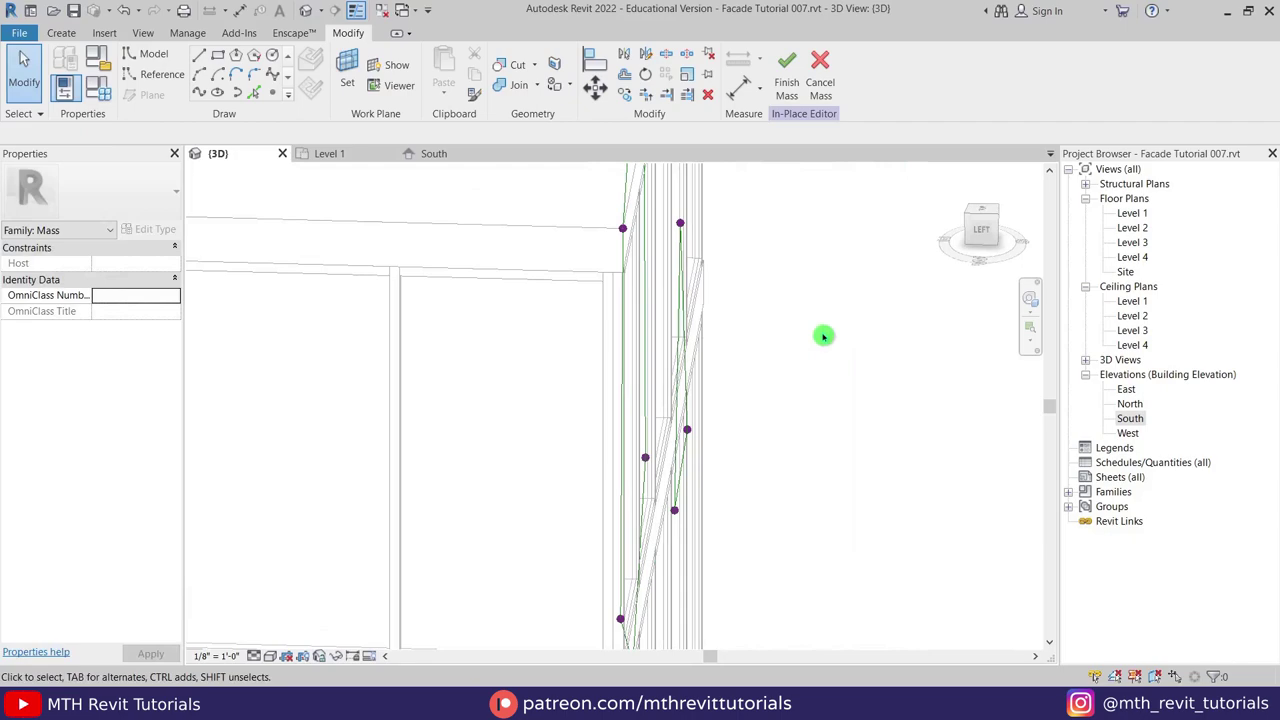
shift+middle_drag(823, 336, 531, 449)
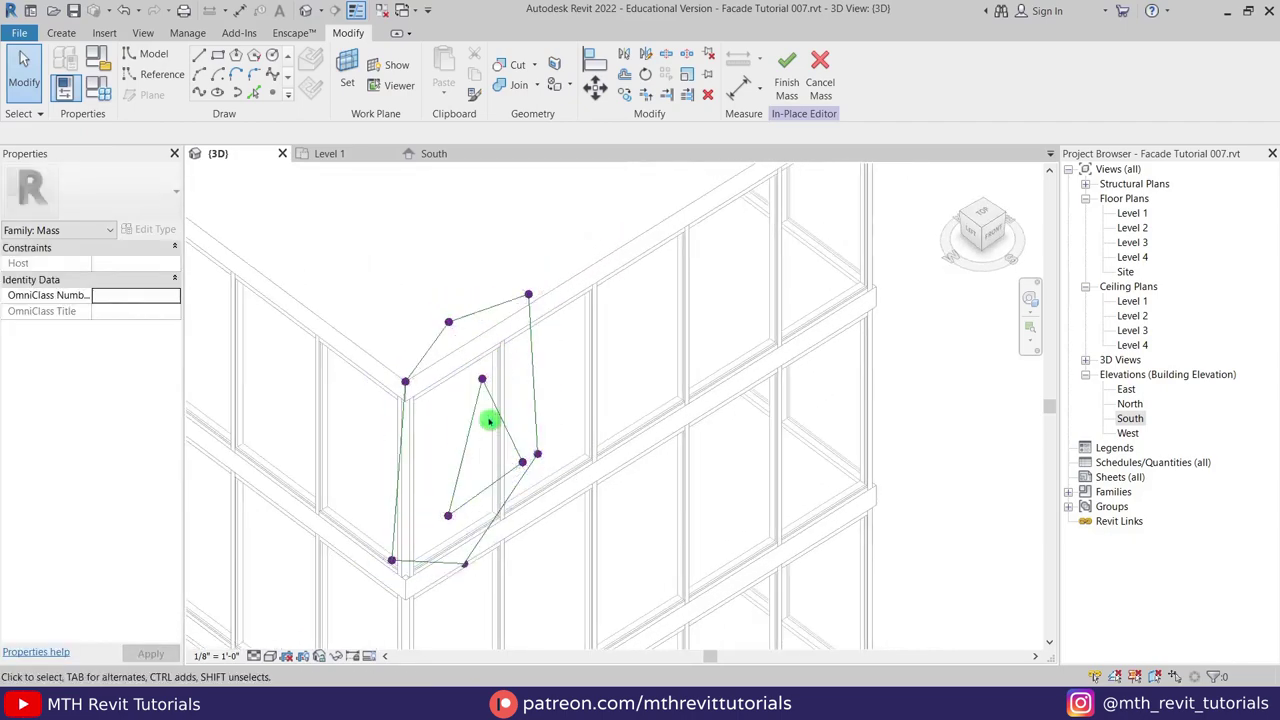
click(490, 432)
click(425, 486)
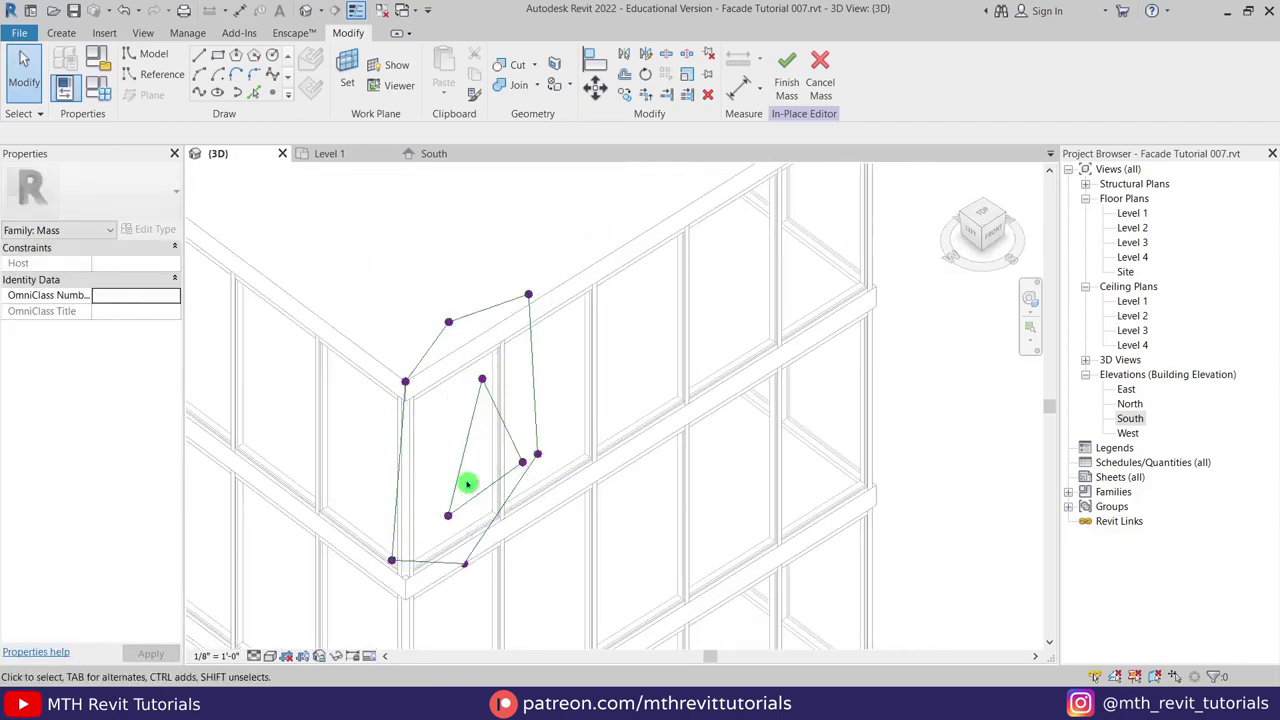
middle_drag(467, 484, 571, 434)
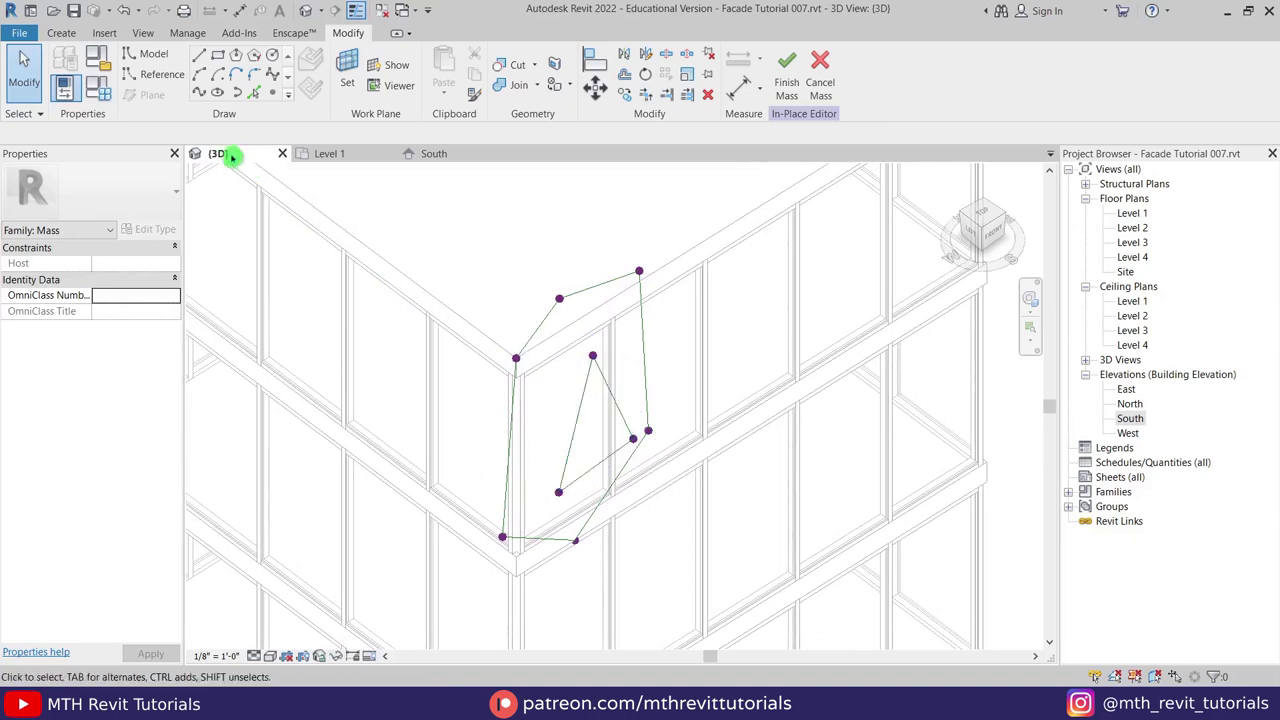
With 3D Snapping on, connect the inner triangle's apex to the outline's three upper points with reference lines
click(176, 80)
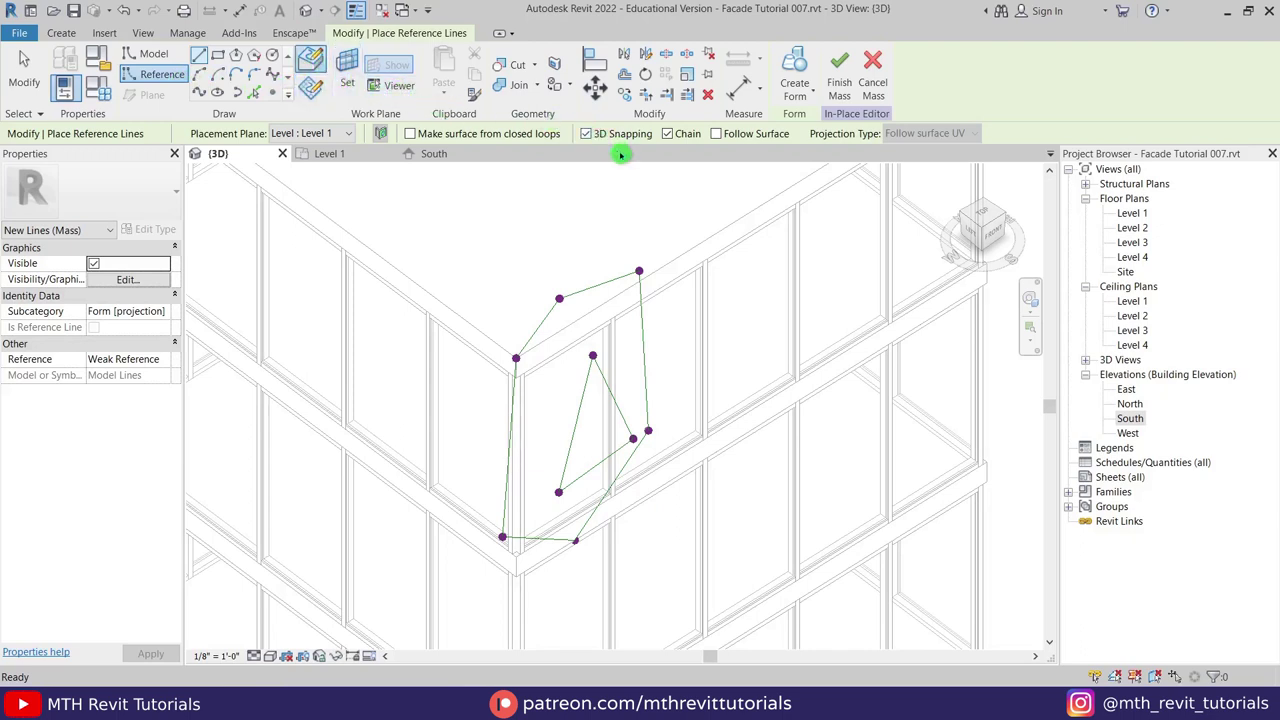
scroll(558, 297, up, 1)
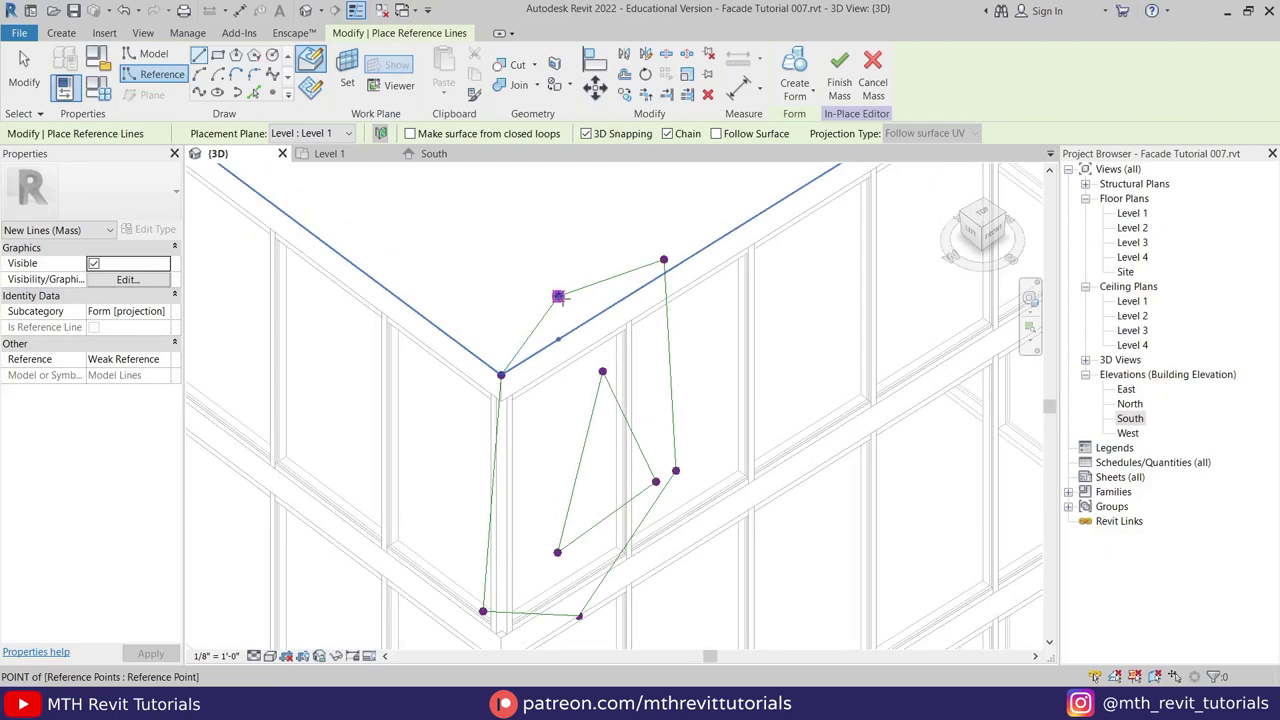
click(559, 297)
click(602, 371)
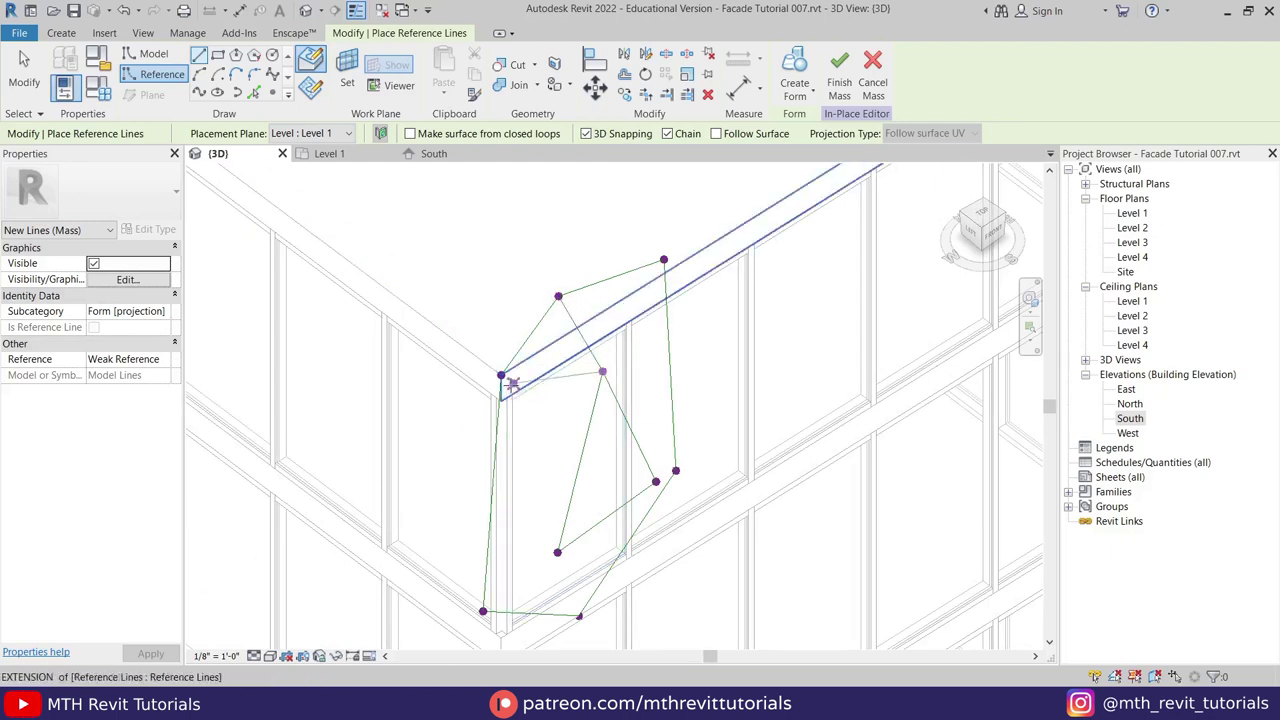
click(501, 375)
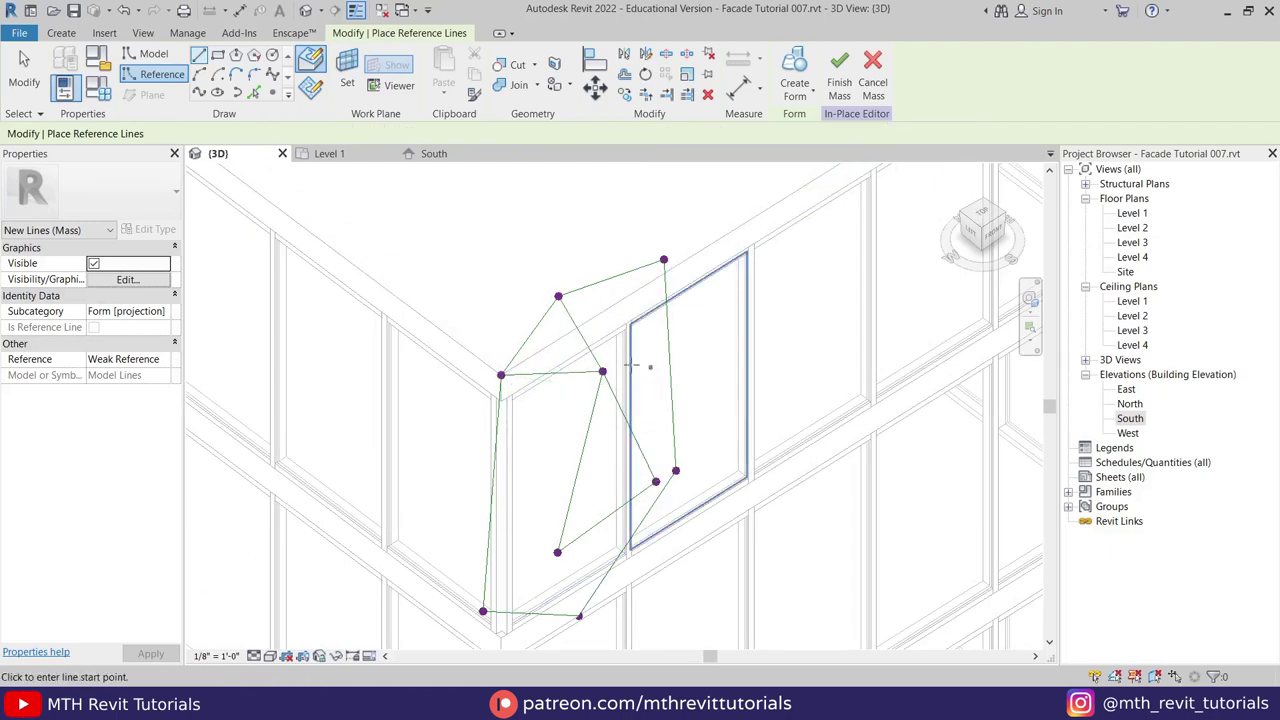
click(604, 370)
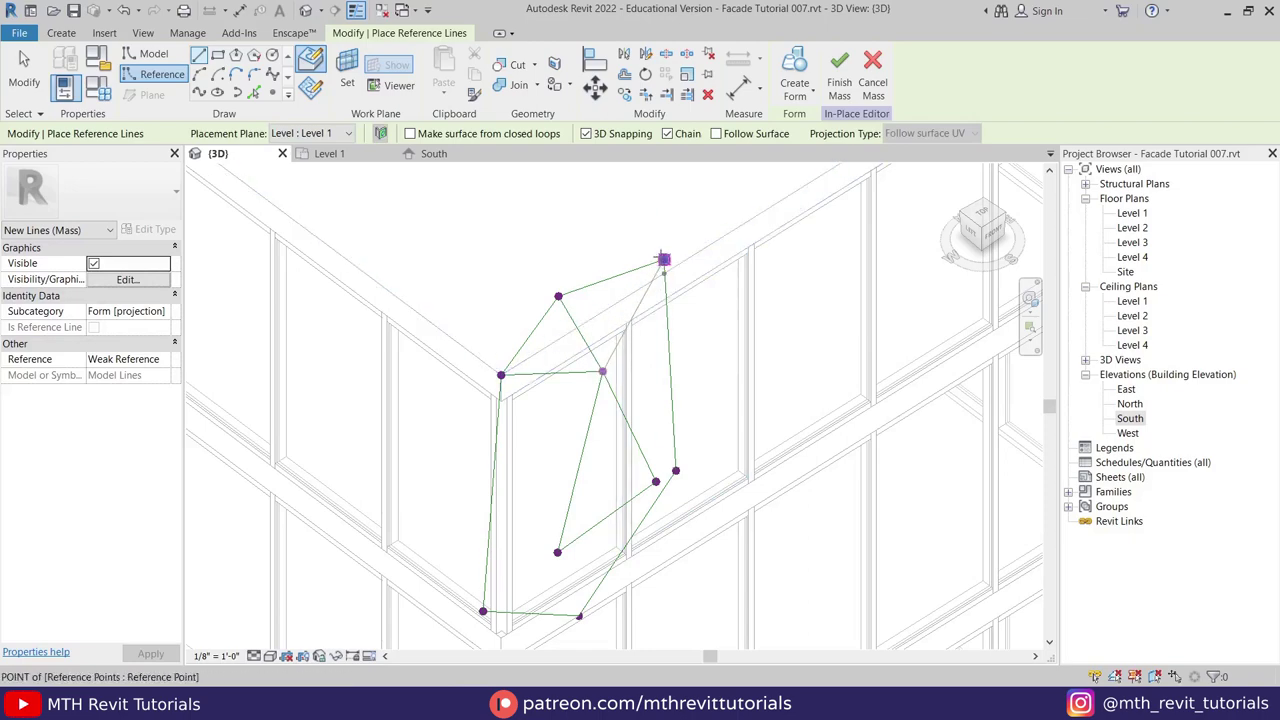
click(664, 260)
Connect the triangle's two lower vertices to the nearest lower side points of the outline with reference lines
scroll(587, 397, down, 1)
shift+middle_drag(583, 462, 641, 478)
scroll(632, 421, up, 2)
click(650, 432)
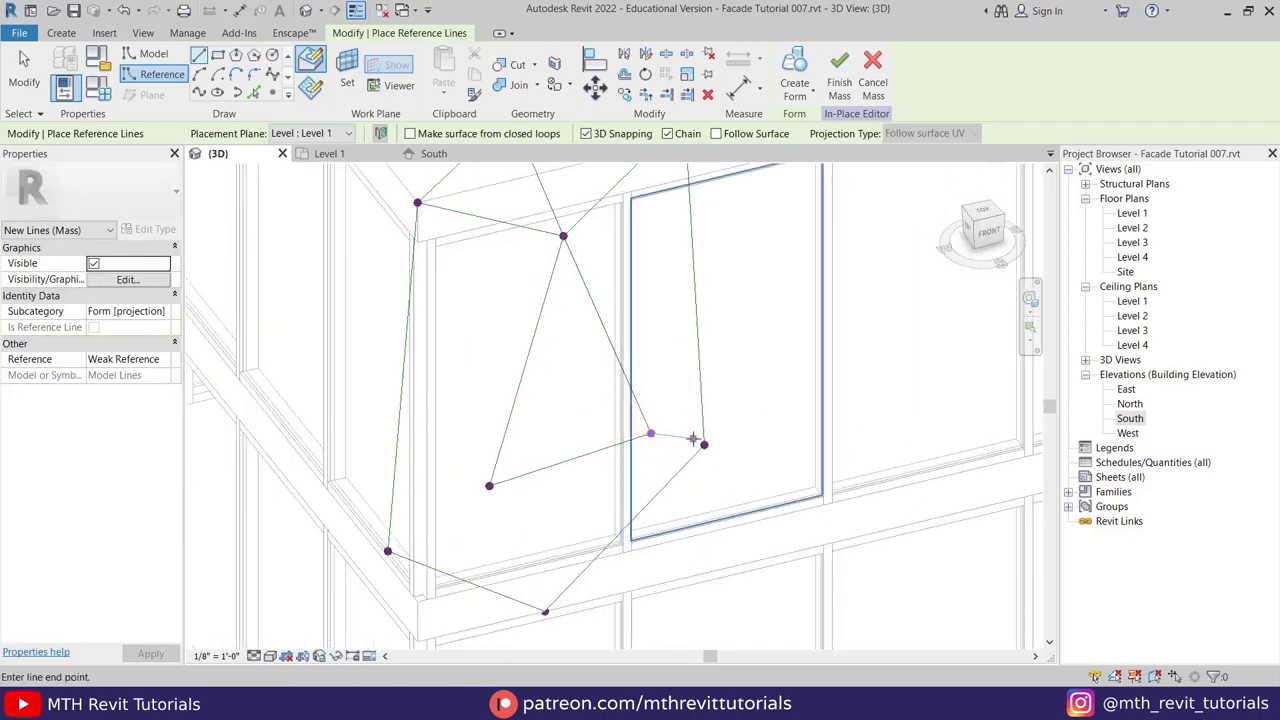
click(704, 444)
key(Escape)
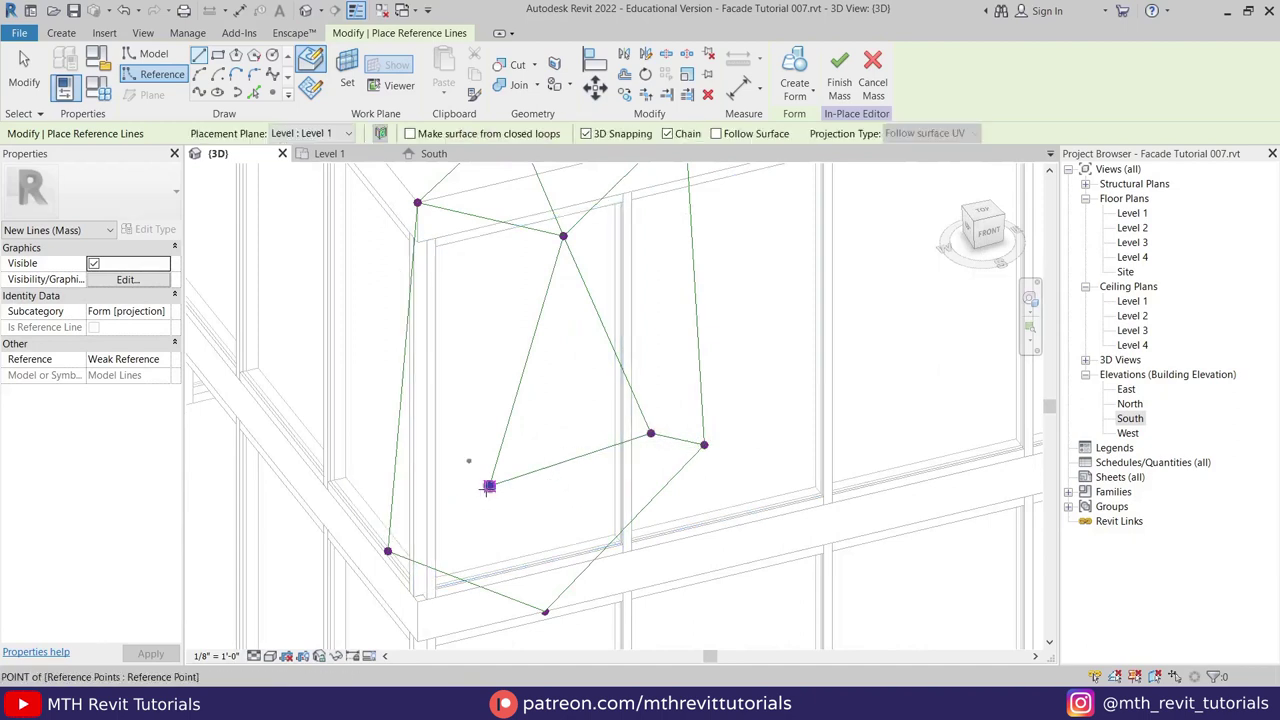
click(489, 486)
click(388, 550)
key(Escape)
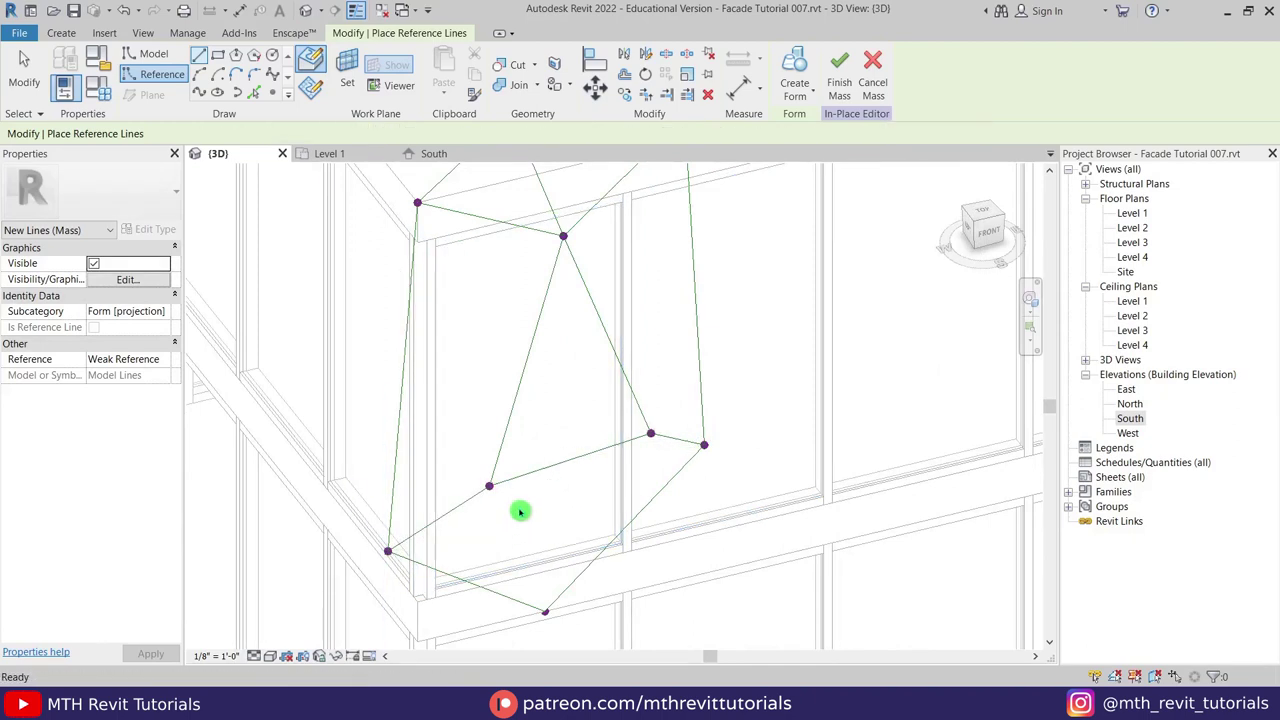
Draw reference lines from both lower triangle vertices to the outline's lowest point
click(489, 486)
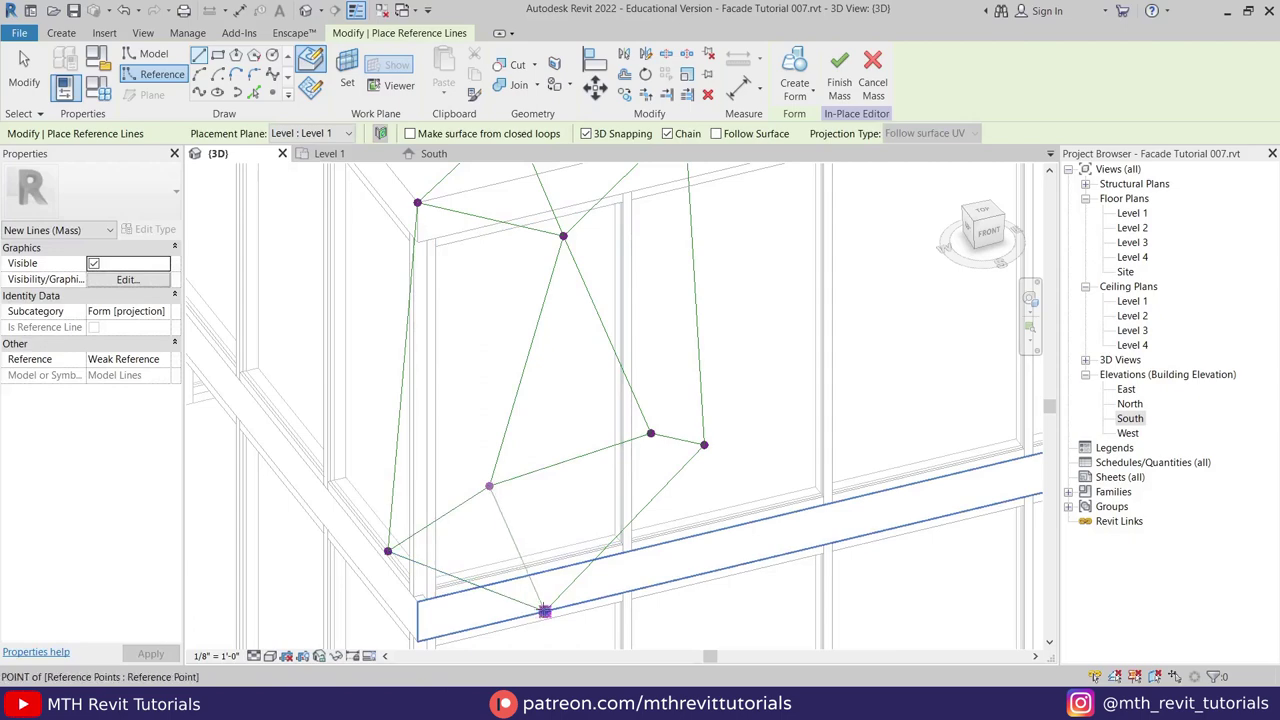
click(544, 610)
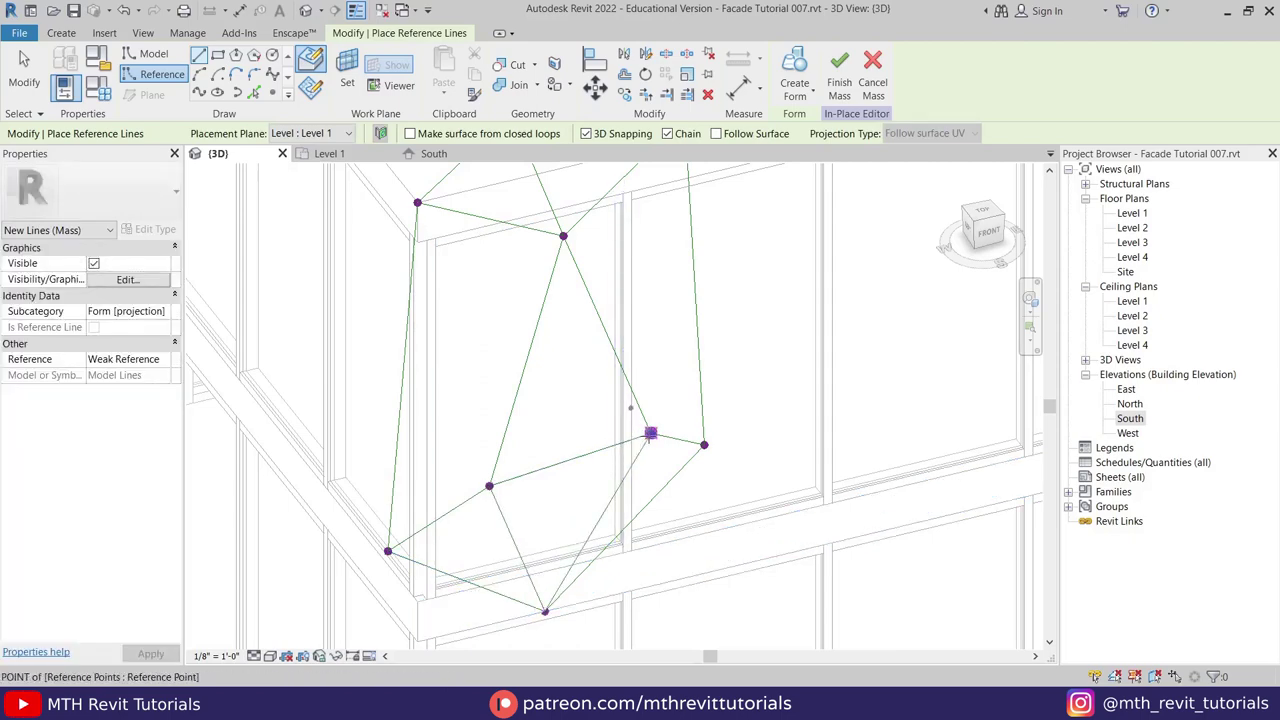
click(651, 434)
key(Escape)
key(Escape)
Examine the completed reference-line framework of the faceted panel from several angles
scroll(660, 410, down, 2)
shift+middle_drag(640, 480, 512, 488)
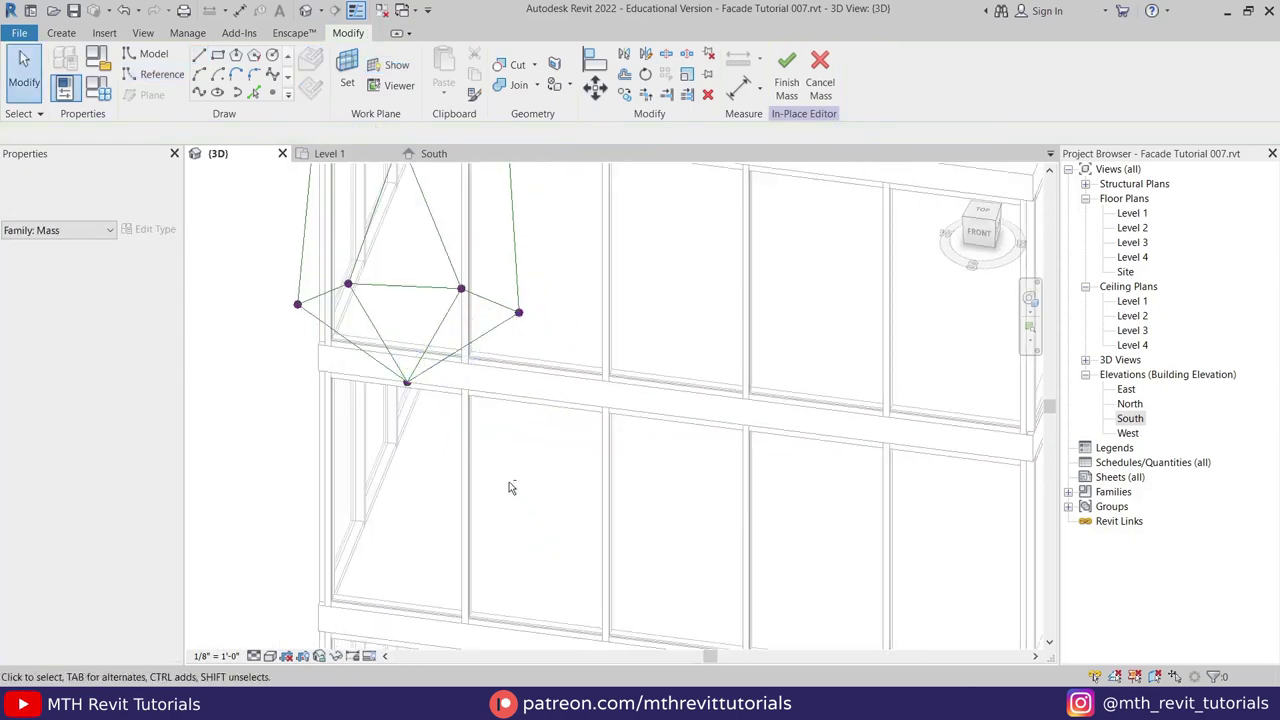
middle_drag(484, 306, 605, 494)
shift+middle_drag(494, 434, 574, 491)
middle_drag(657, 505, 531, 335)
scroll(640, 526, up, 1)
middle_drag(640, 526, 650, 464)
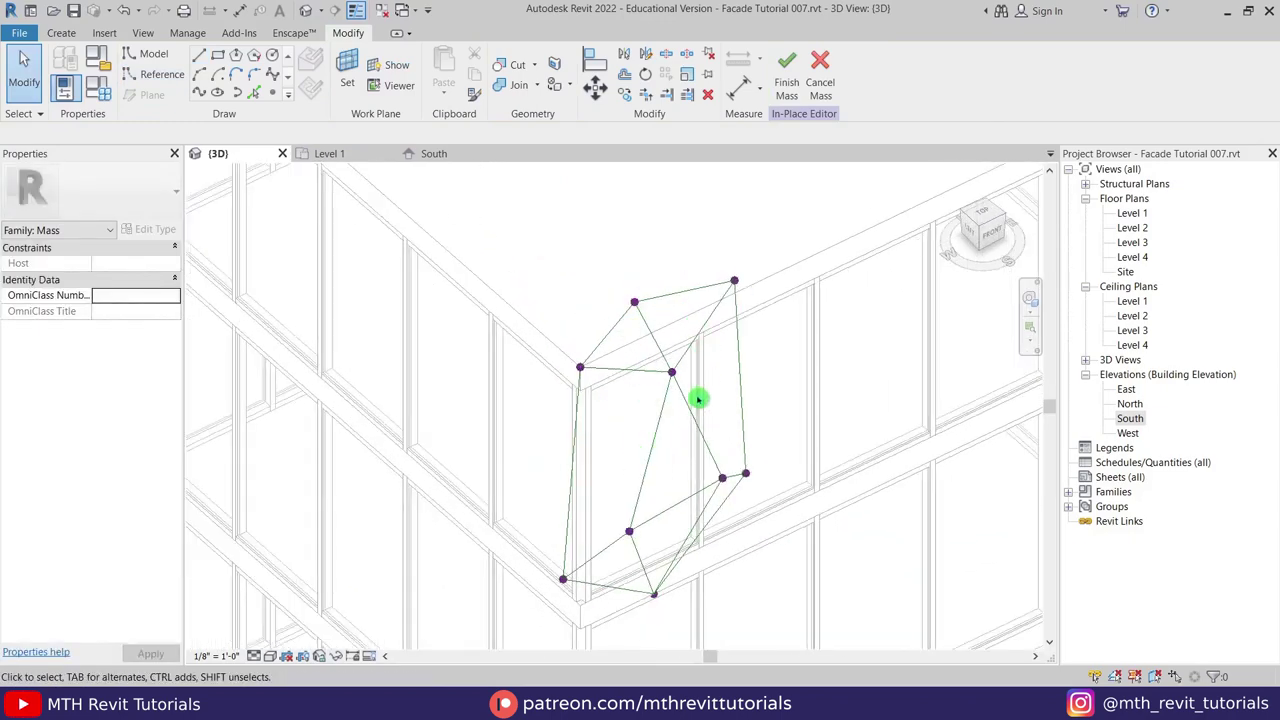
Create a flat triangular surface between the inner apex and the outline's top and upper-right points, and show the view in Shaded style
scroll(678, 314, up, 1)
drag(576, 194, 785, 425)
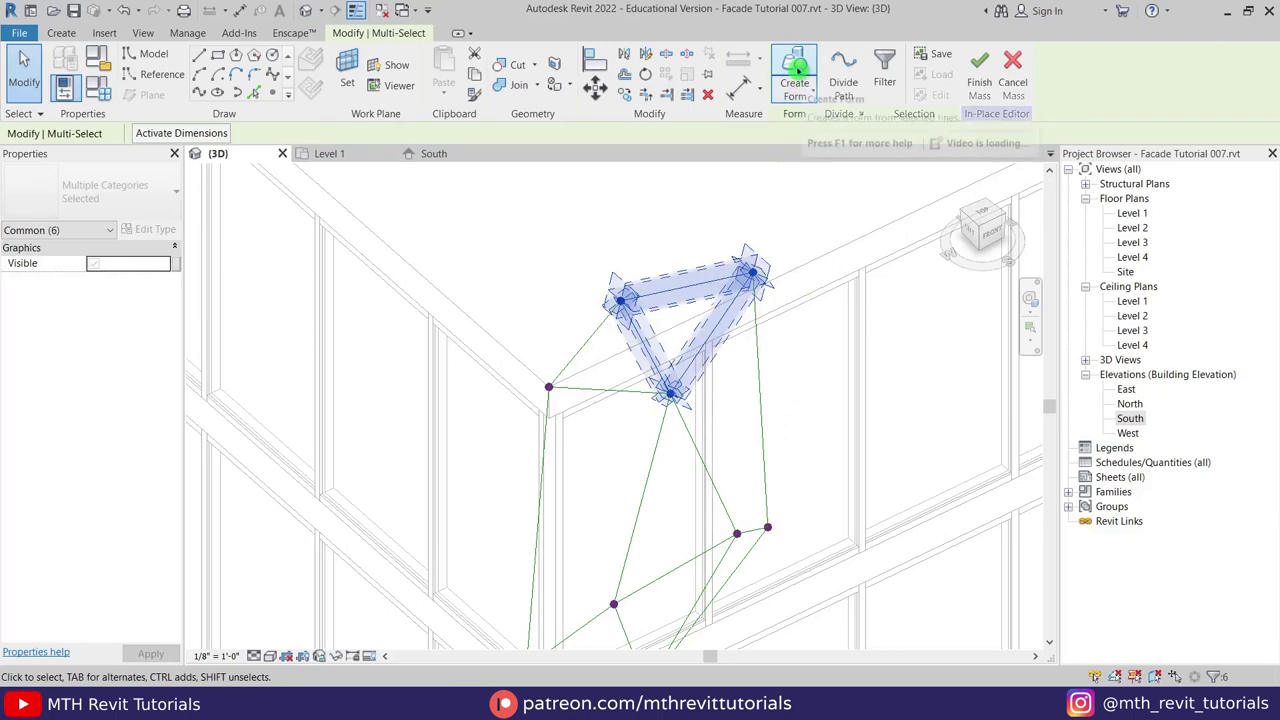
click(797, 72)
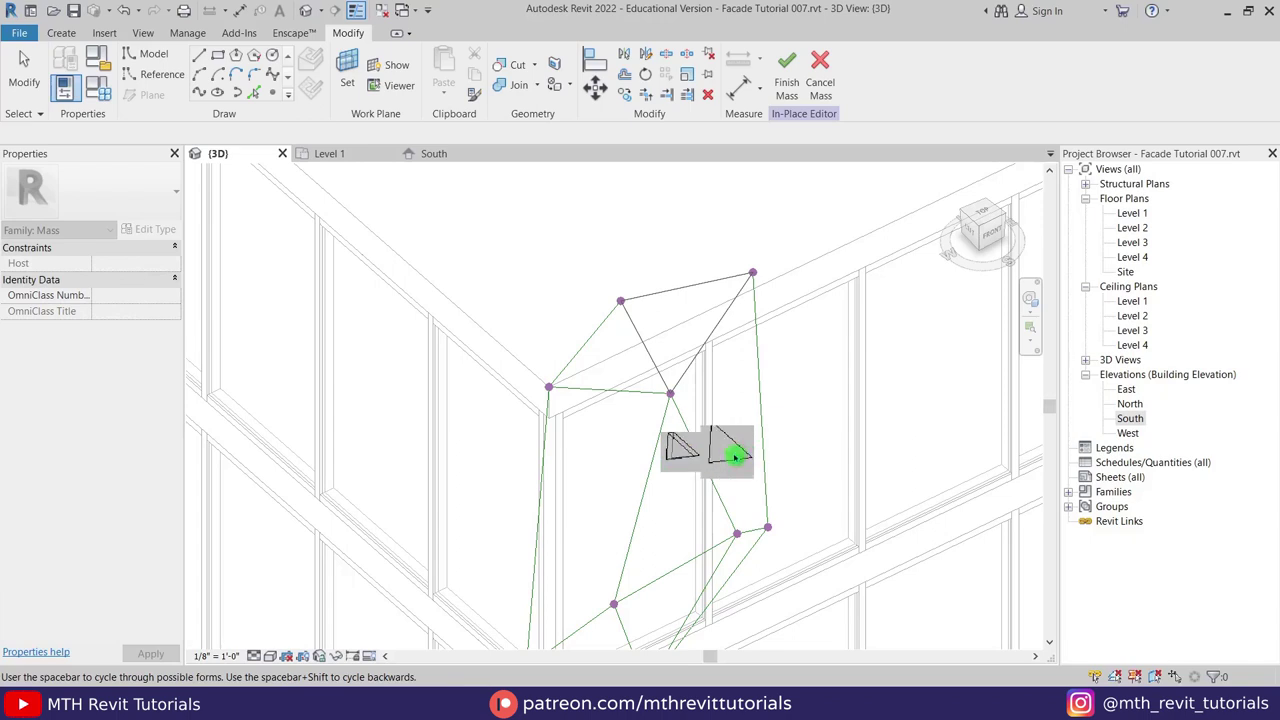
click(735, 457)
scroll(696, 341, up, 1)
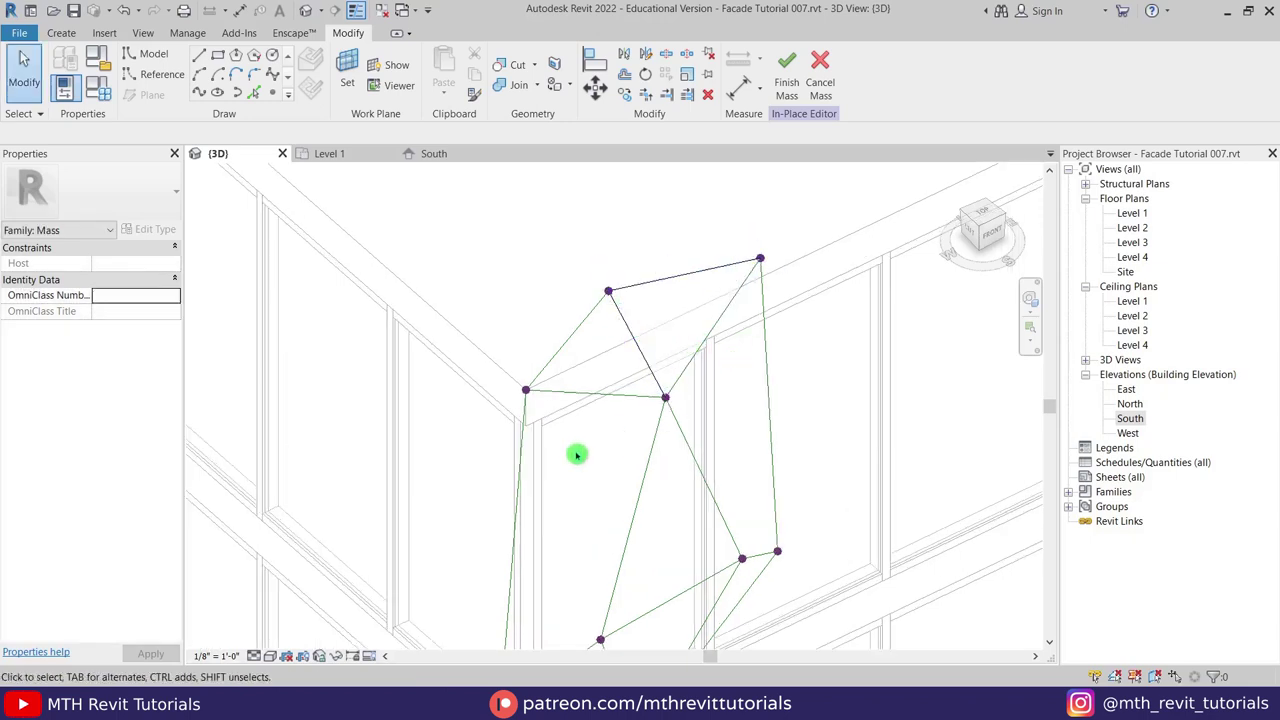
click(272, 656)
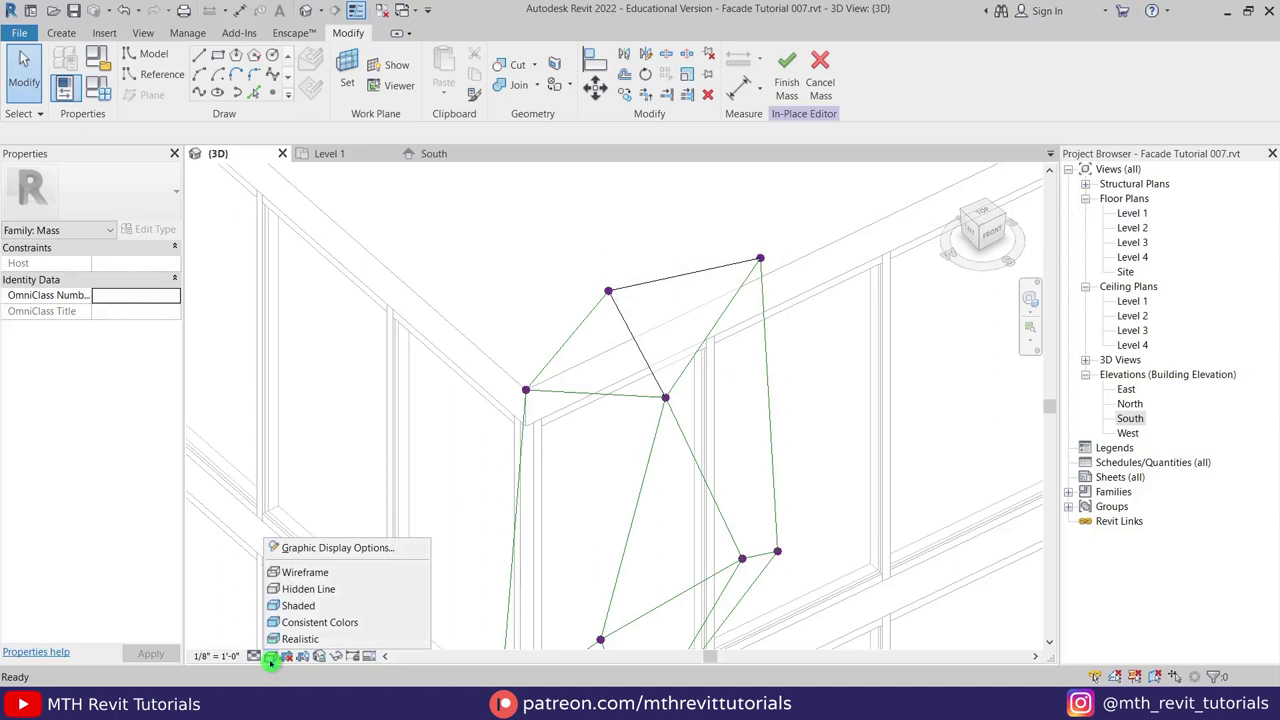
click(300, 605)
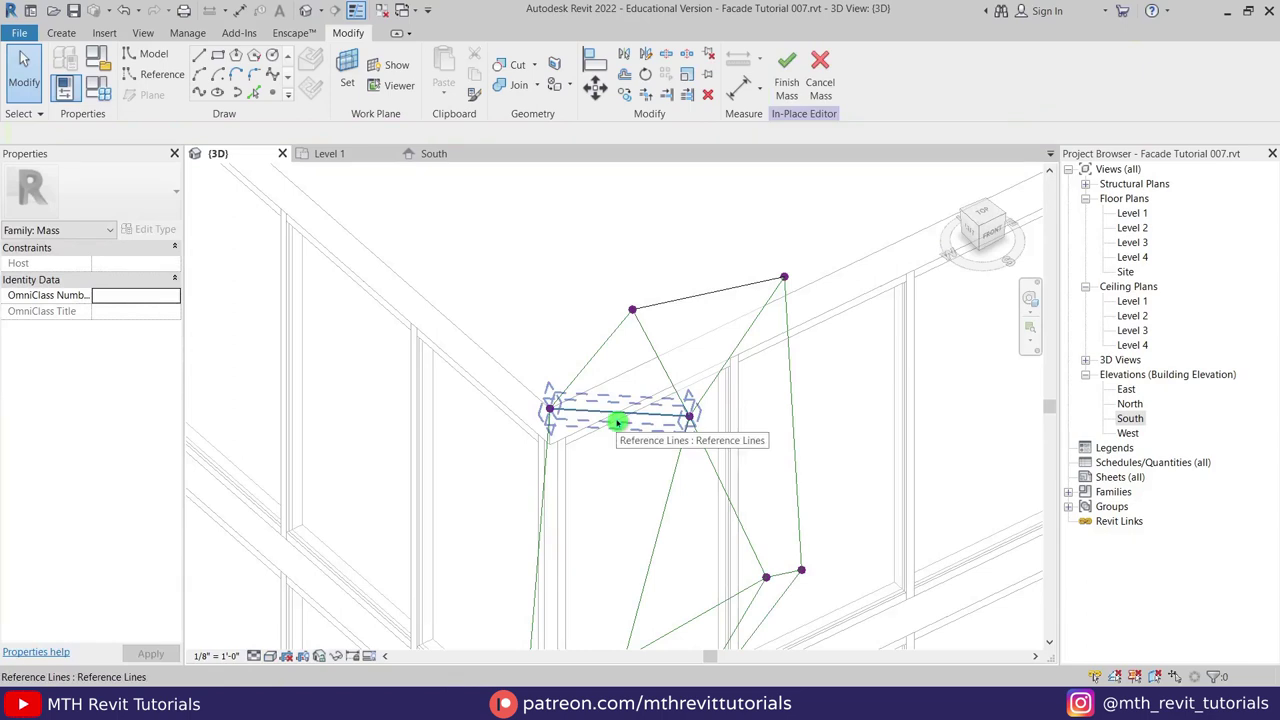
Create a flat triangular surface from the three reference lines joining the inner apex to the outline's top and upper-left points
click(617, 423)
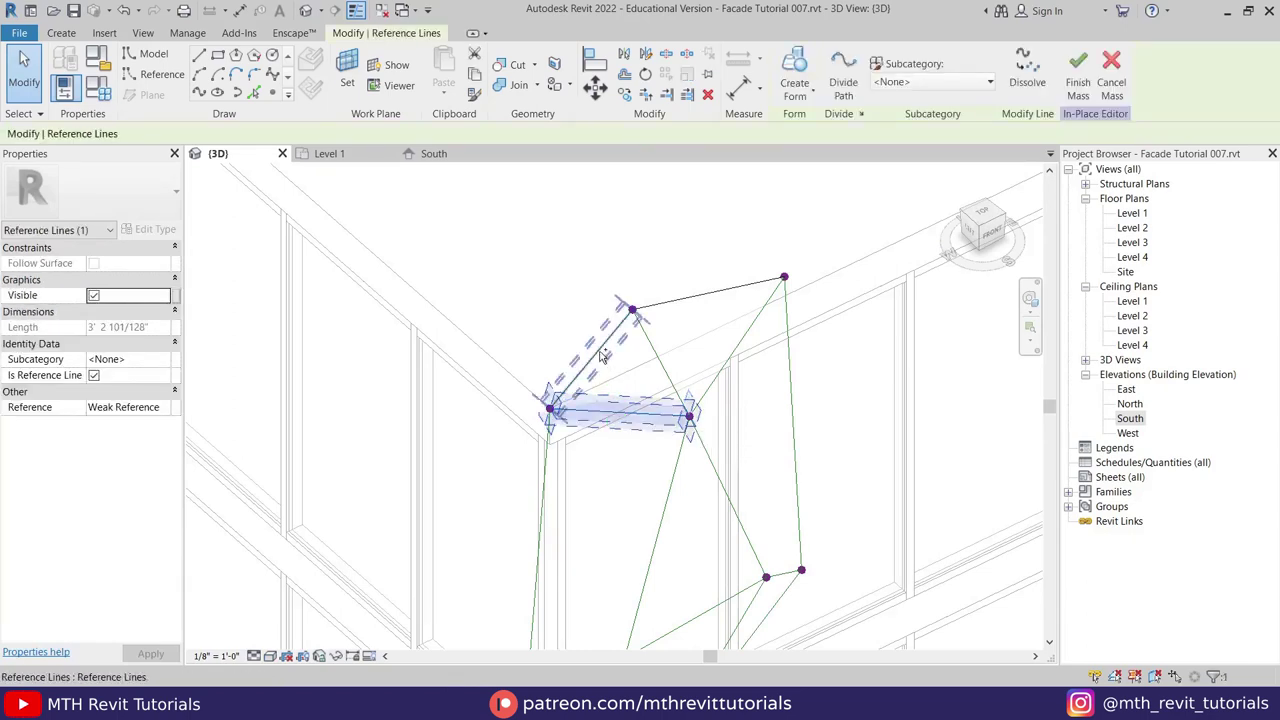
ctrl+click(646, 362)
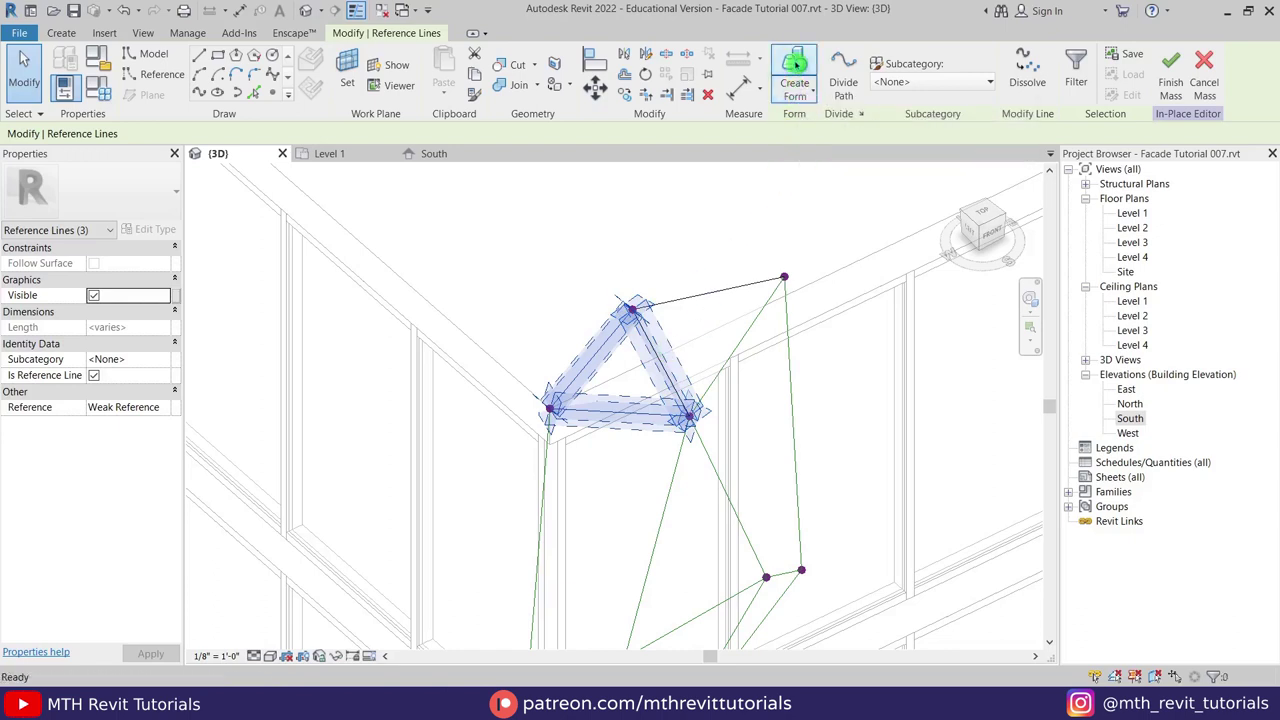
click(794, 63)
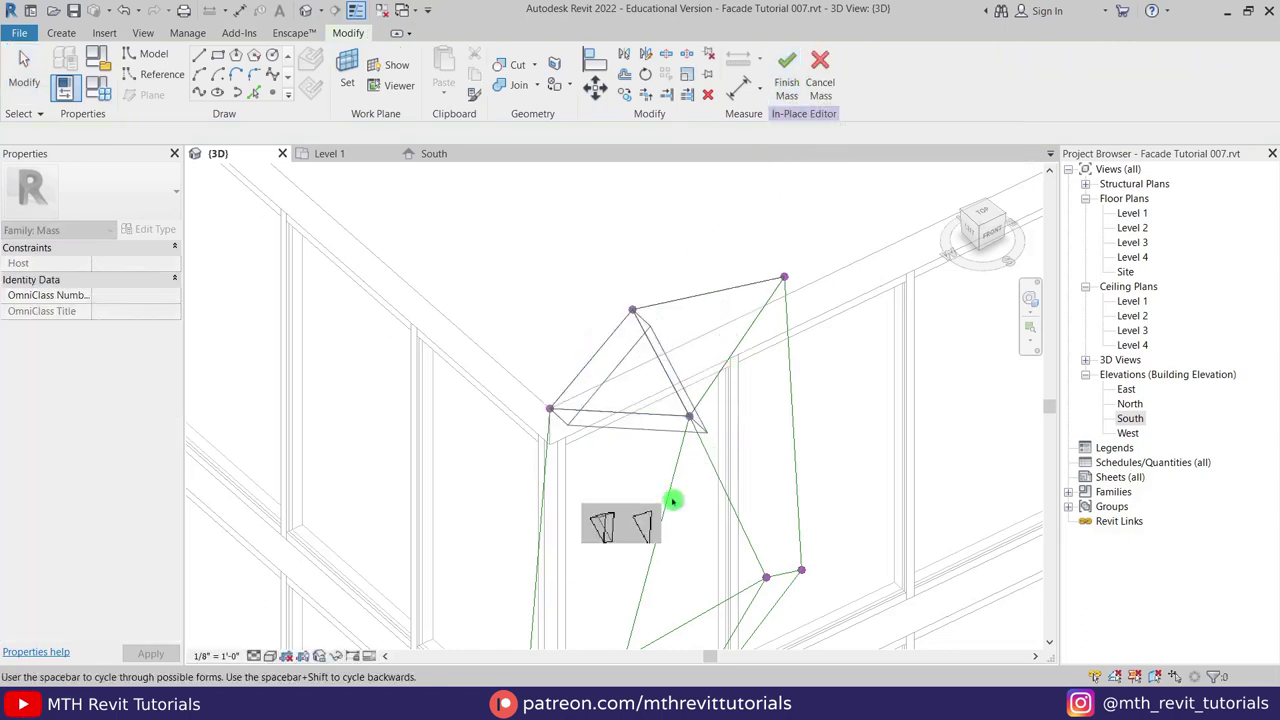
click(649, 528)
Create a four-sided surface on the panel's left side, between the inner triangle's left edge and the outline
shift+middle_drag(634, 520, 654, 294)
click(670, 316)
ctrl+click(575, 515)
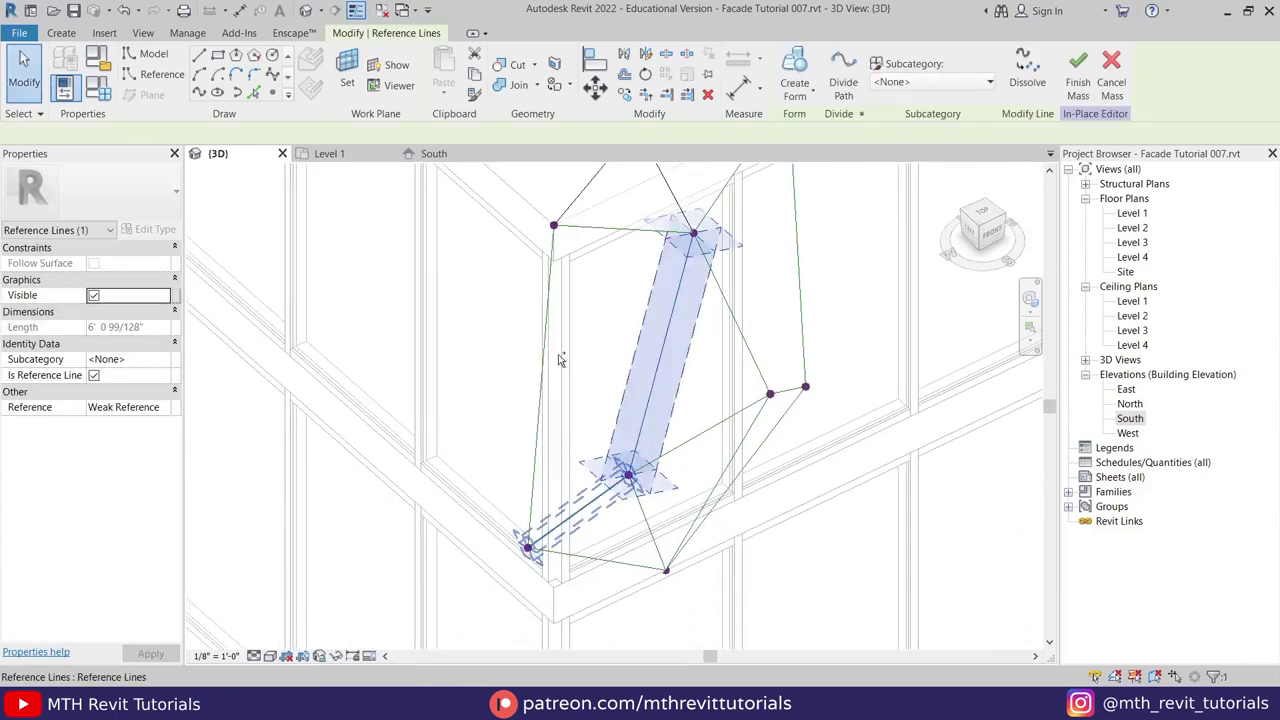
ctrl+click(545, 339)
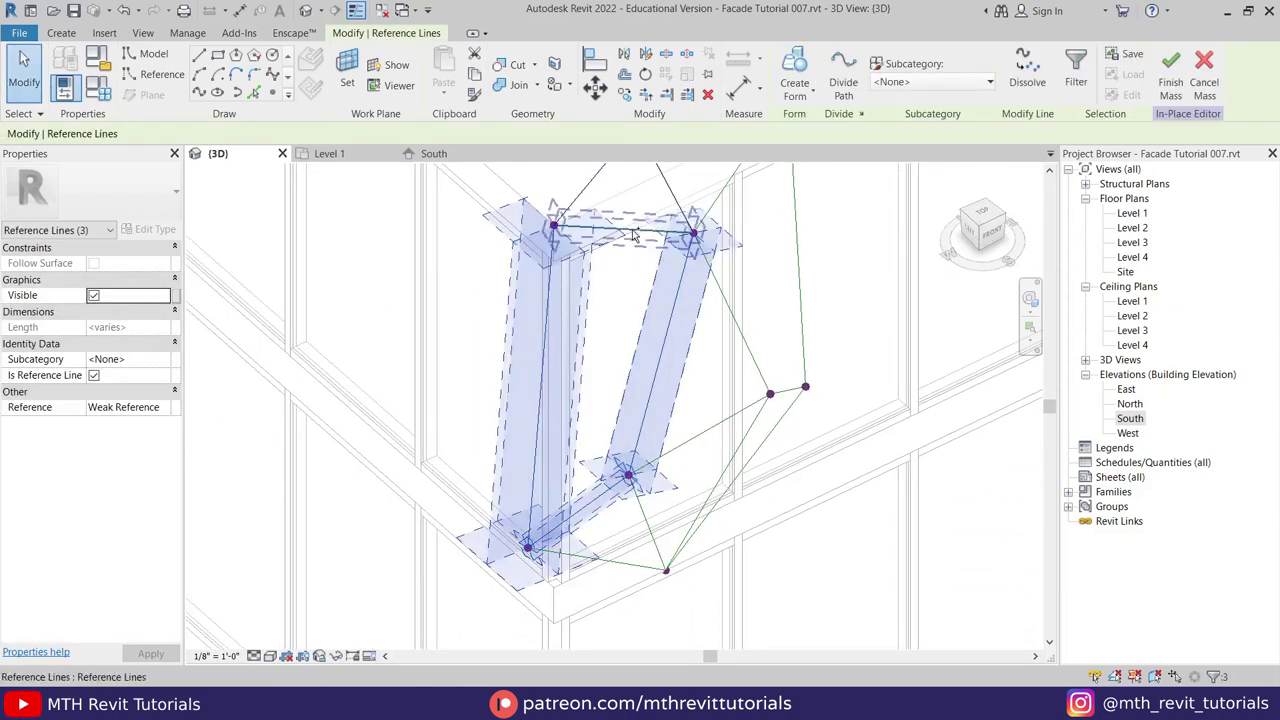
ctrl+click(634, 233)
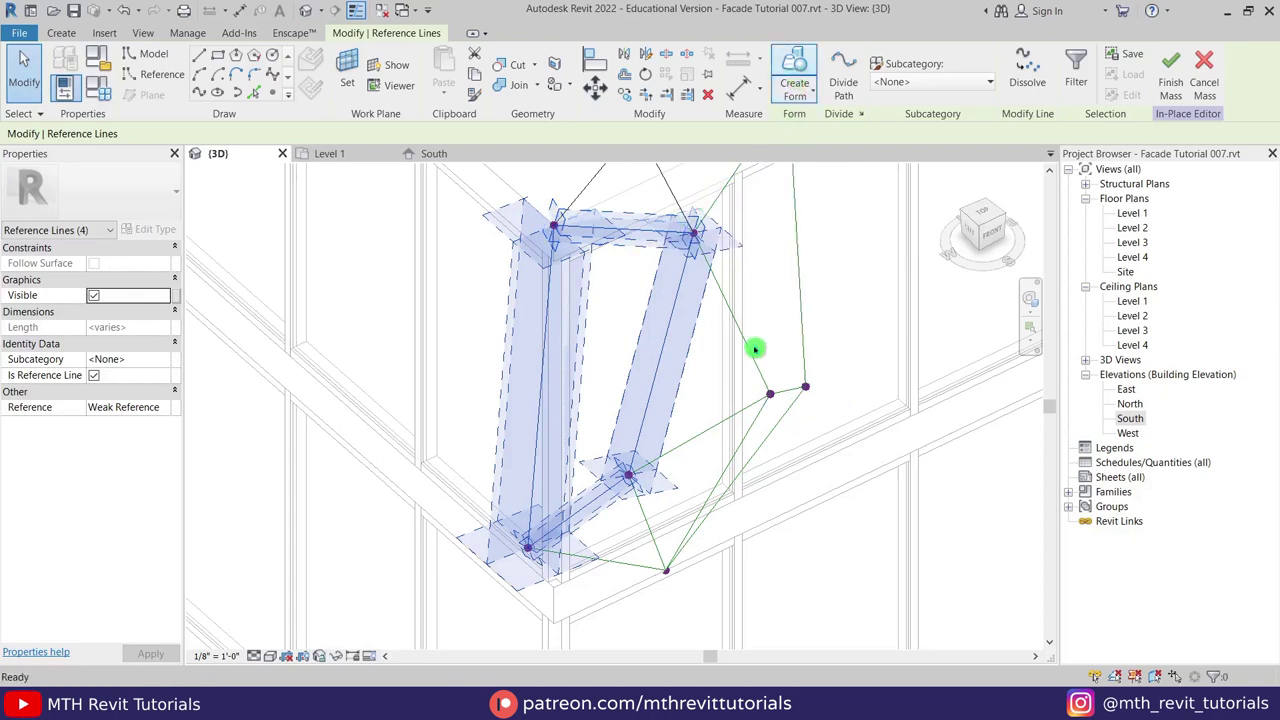
click(584, 664)
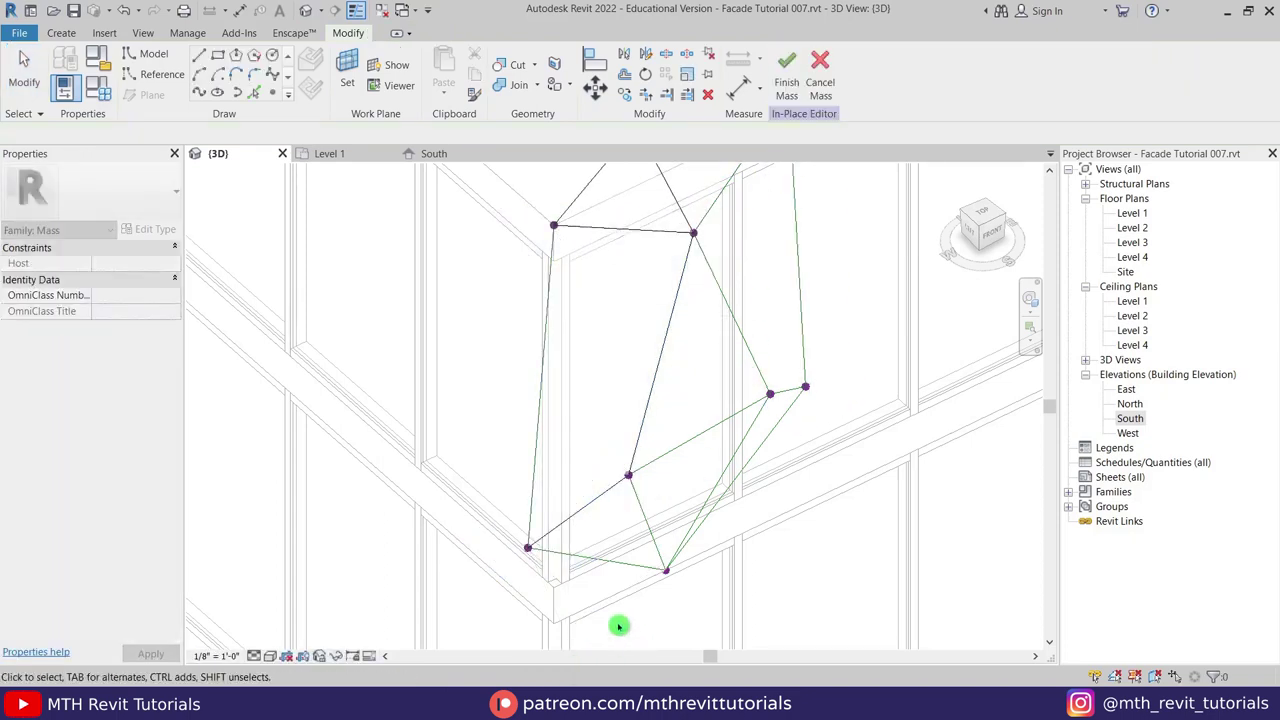
Switch the 3D view to Shaded style and inspect the surfaces created so far
middle_drag(641, 519, 632, 533)
click(275, 657)
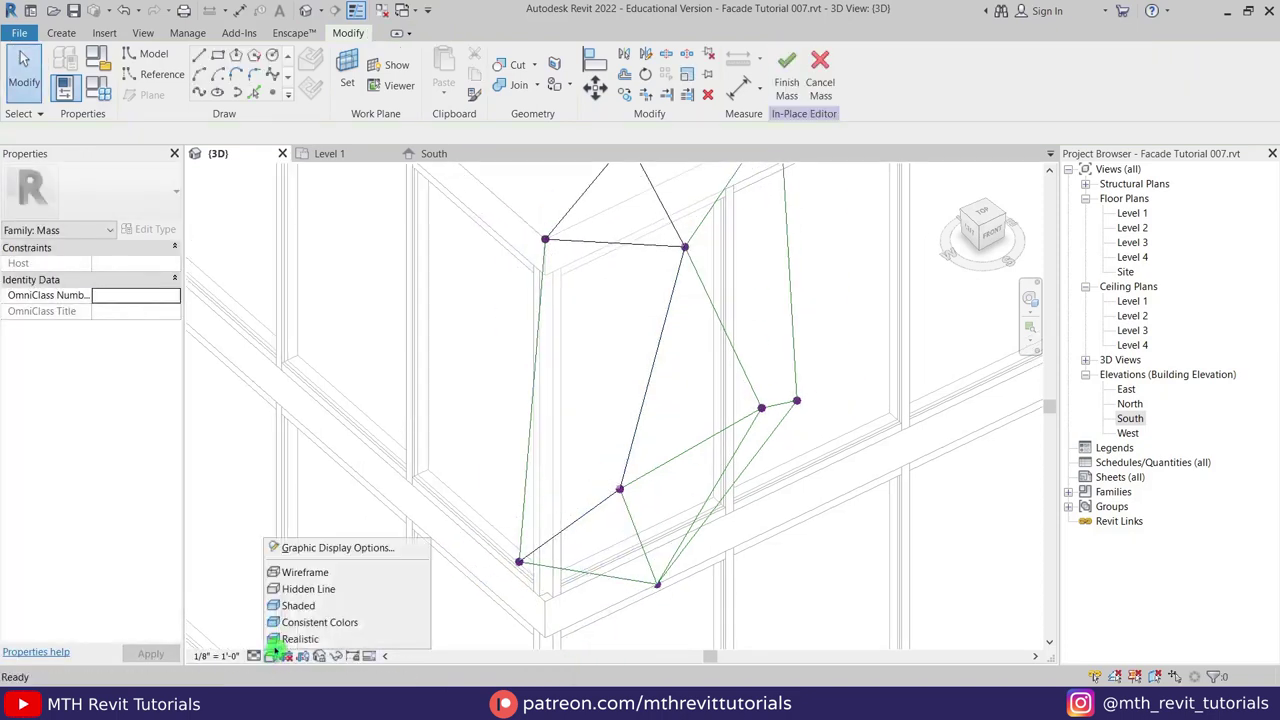
click(300, 604)
mouse_move(644, 379)
middle_down()
mouse_move(582, 414)
mouse_move(571, 457)
mouse_move(558, 452)
middle_up()
middle_drag(502, 370, 619, 444)
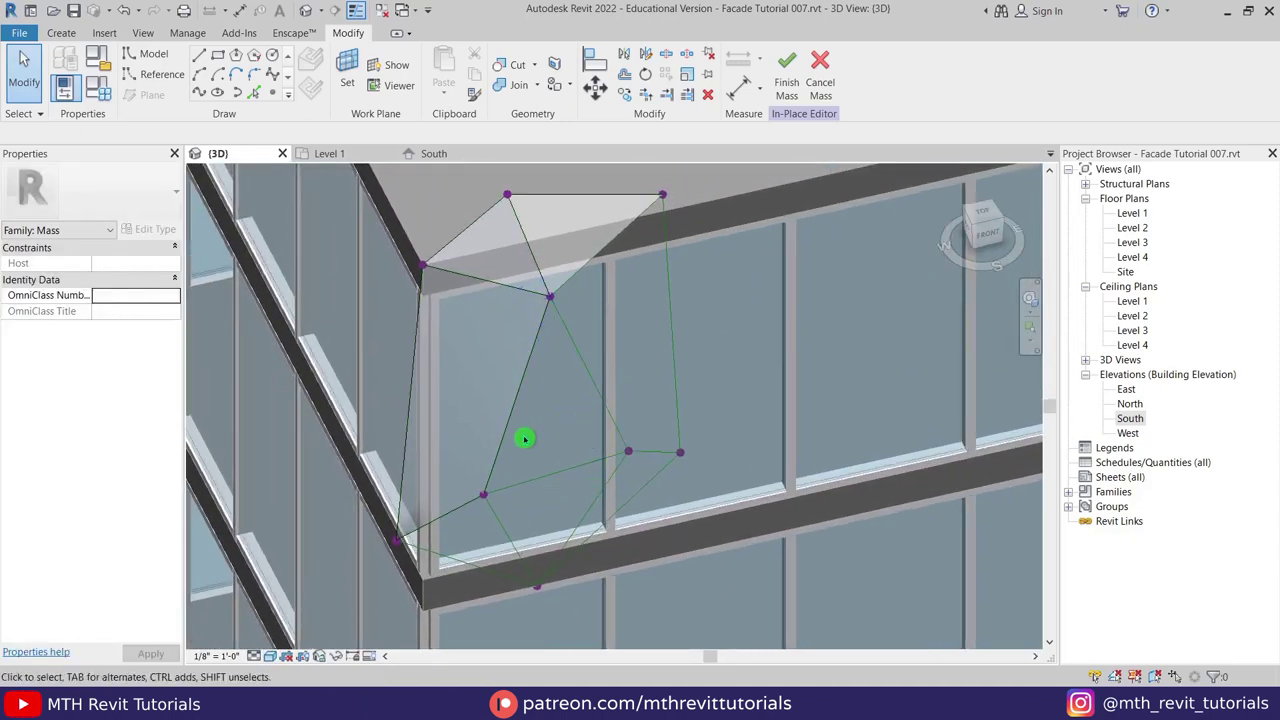
shift+middle_drag(524, 438, 686, 351)
Create a flat triangular surface from the three reference lines of the central inner triangle
click(619, 398)
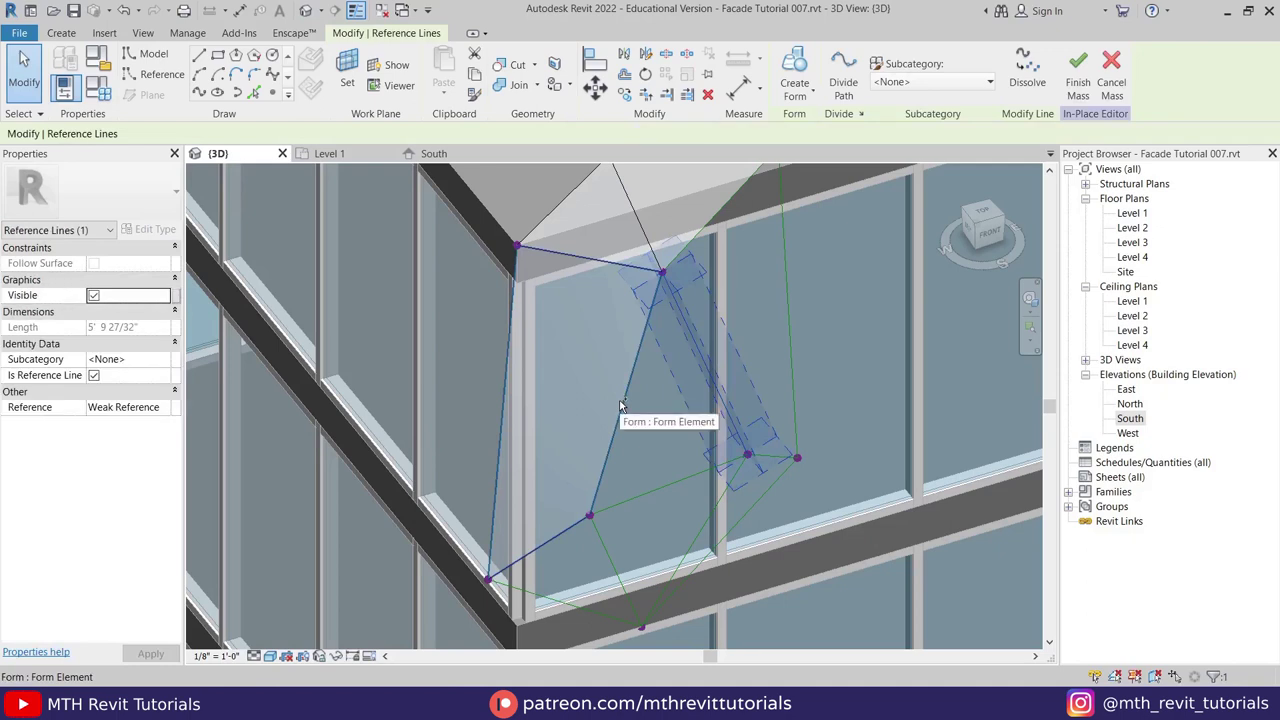
ctrl+click(619, 402)
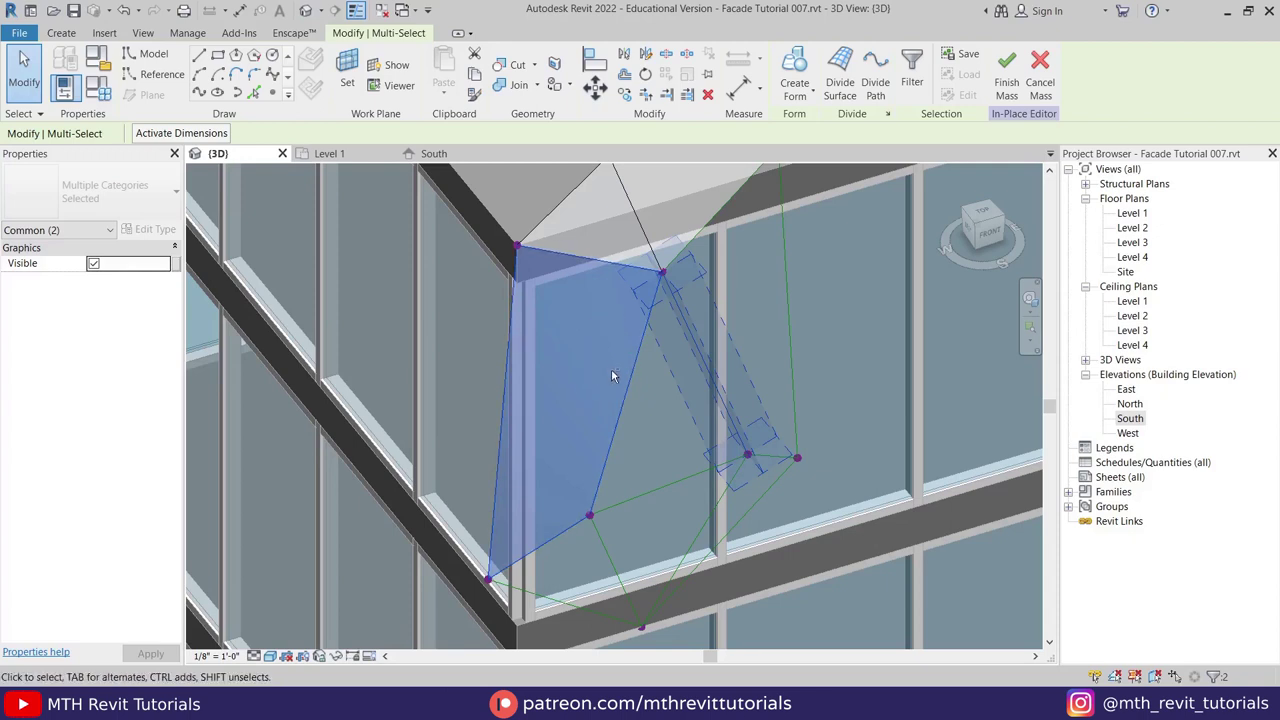
click(589, 263)
click(624, 400)
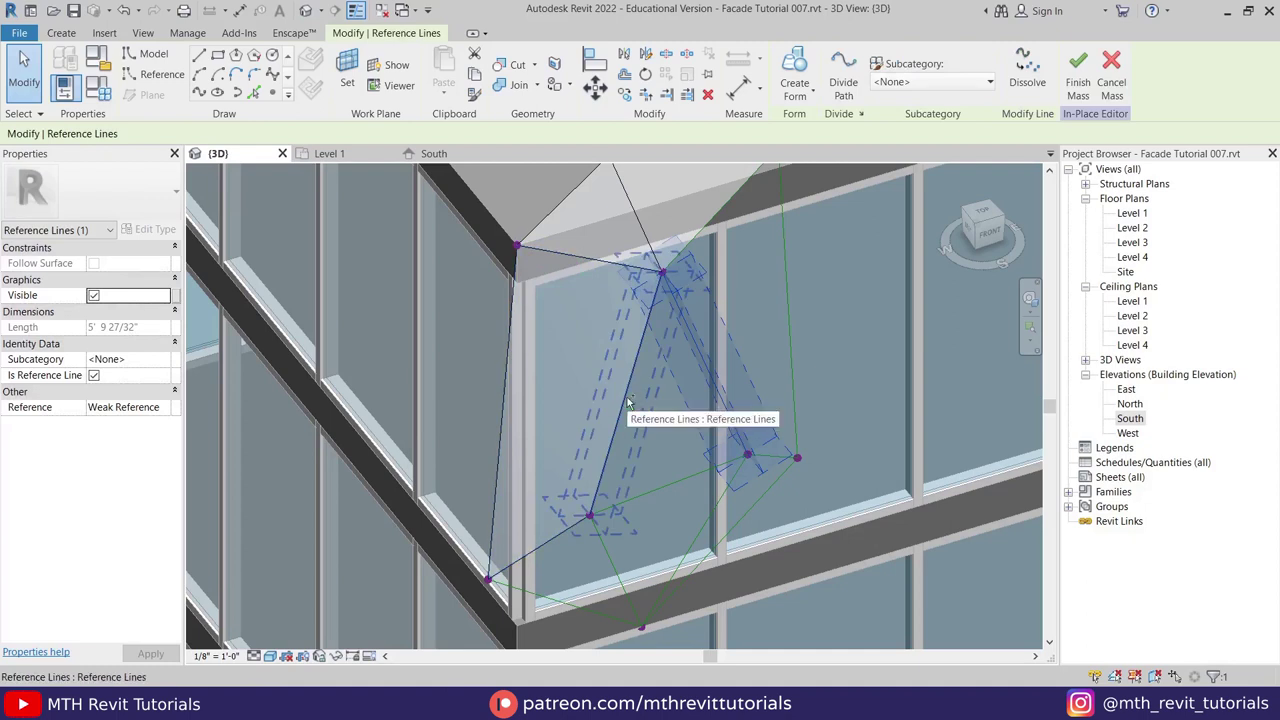
ctrl+click(692, 470)
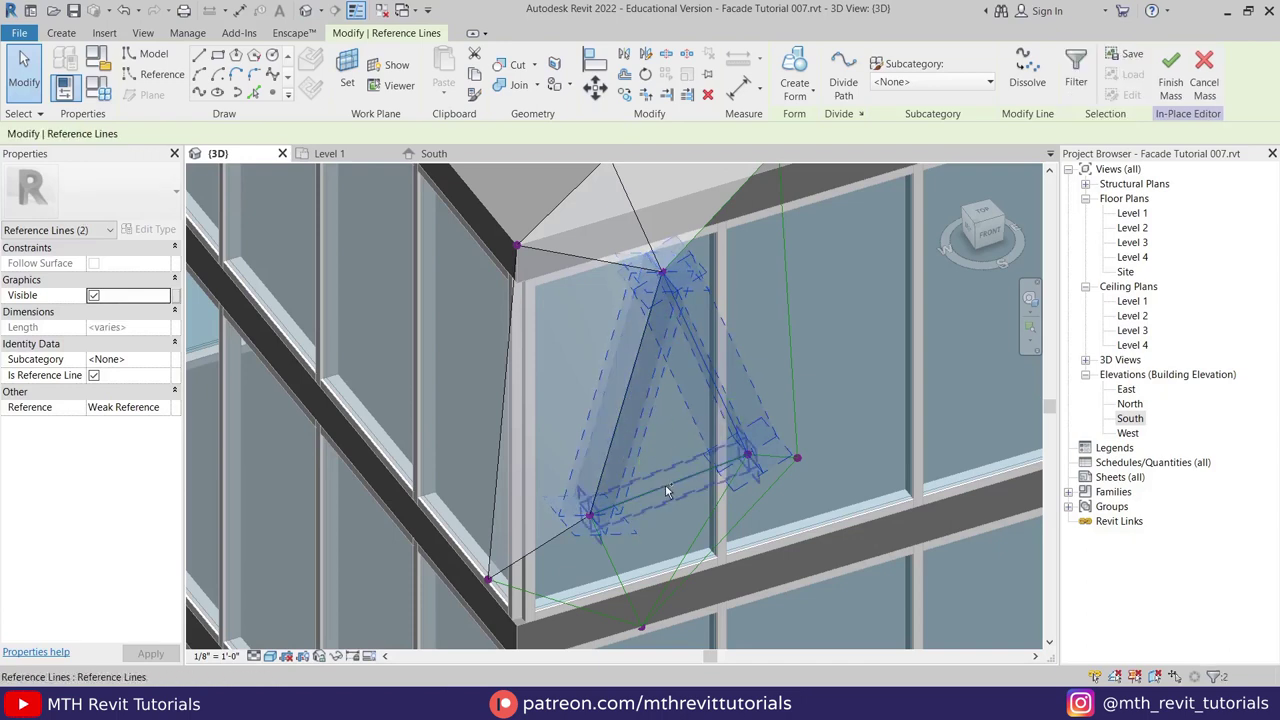
ctrl+click(665, 484)
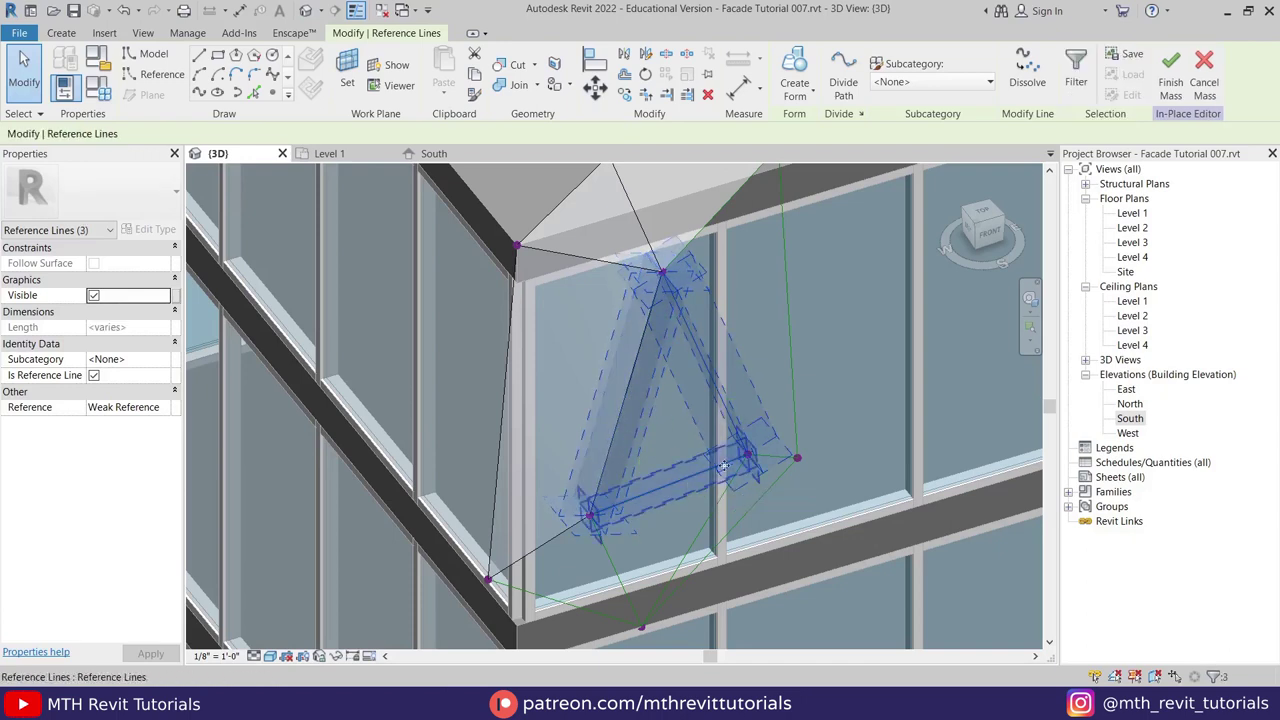
click(794, 78)
click(703, 583)
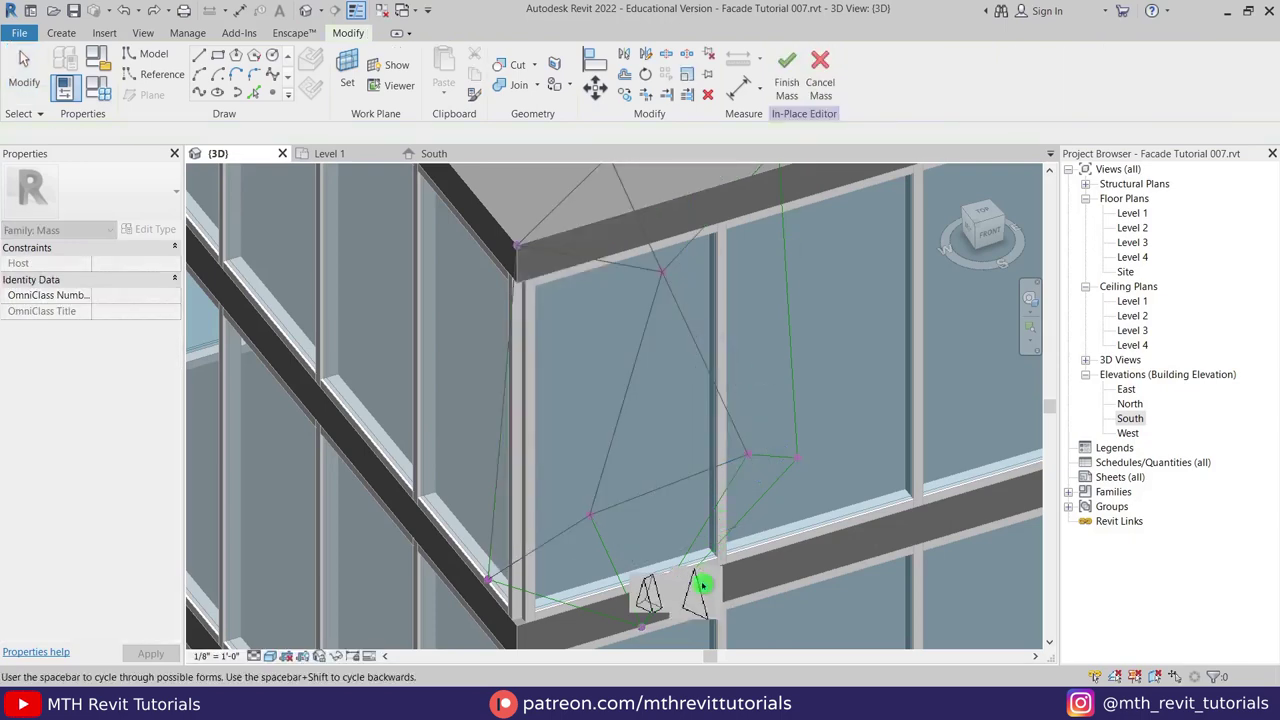
Create a four-sided surface on the panel's right side, between the inner triangle's right edge and the outline
scroll(803, 345, down, 1)
middle_drag(826, 456, 723, 497)
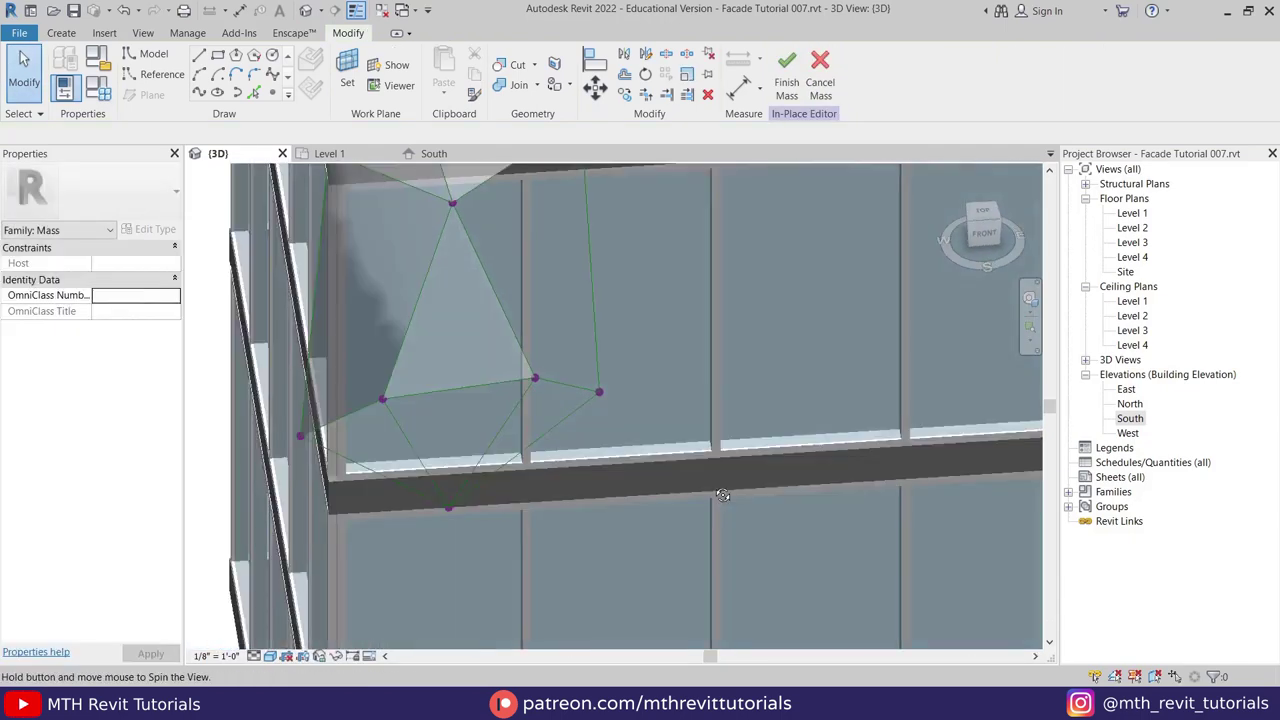
middle_drag(649, 316, 733, 418)
click(638, 482)
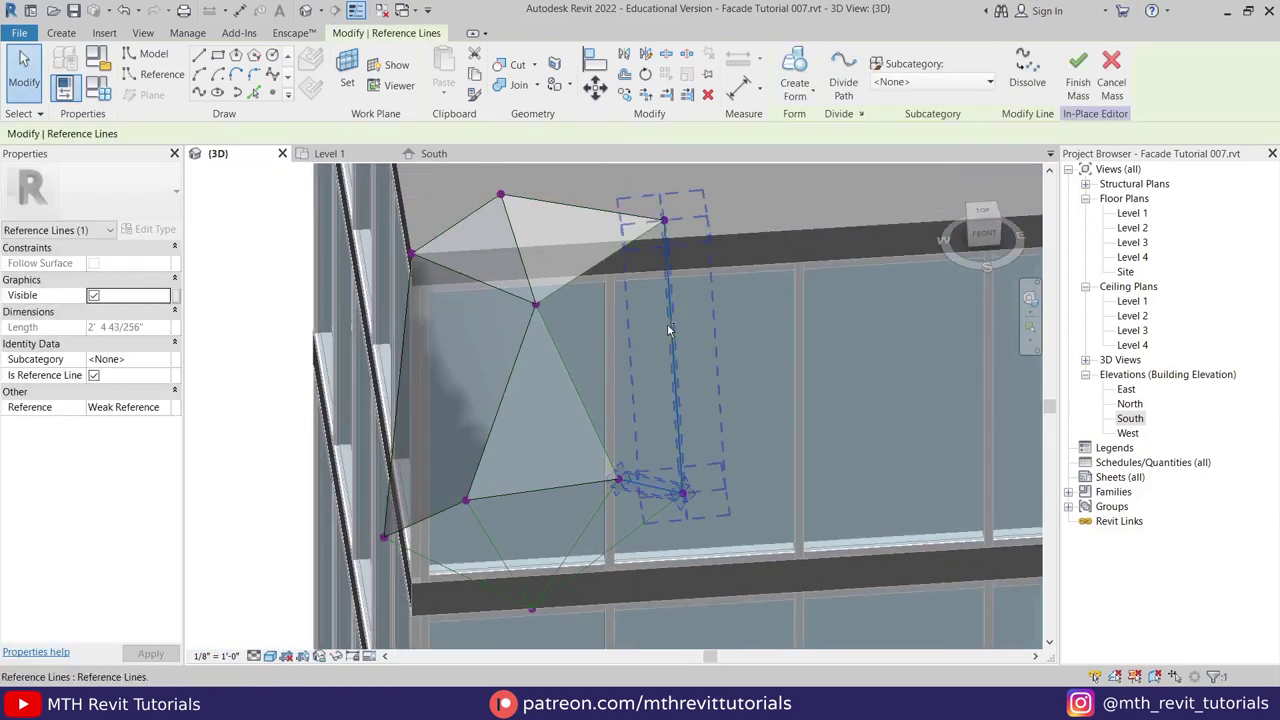
ctrl+click(591, 357)
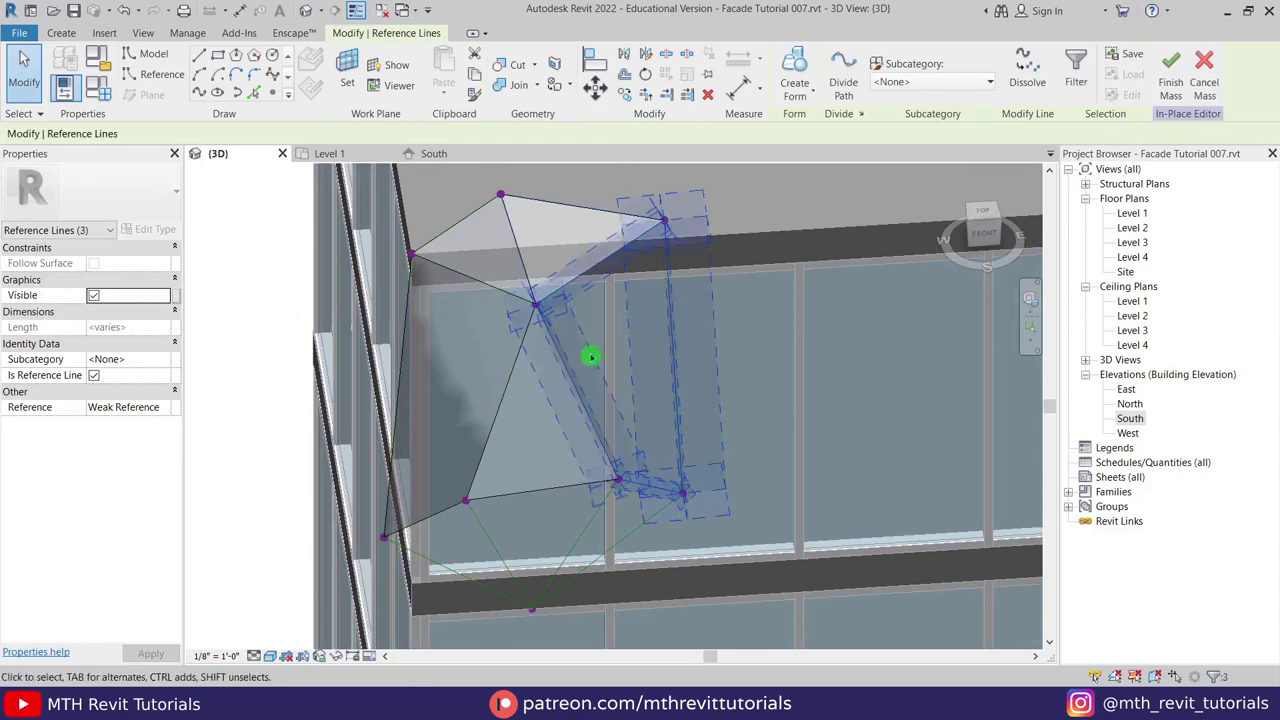
click(797, 68)
click(630, 620)
Create a flat surface from the lower-right triangle, between the outline's lowest point, its right point and the inner triangle's right vertex
shift+middle_drag(681, 455, 752, 337)
scroll(700, 402, up, 2)
click(726, 410)
ctrl+click(739, 341)
ctrl+click(690, 376)
click(784, 63)
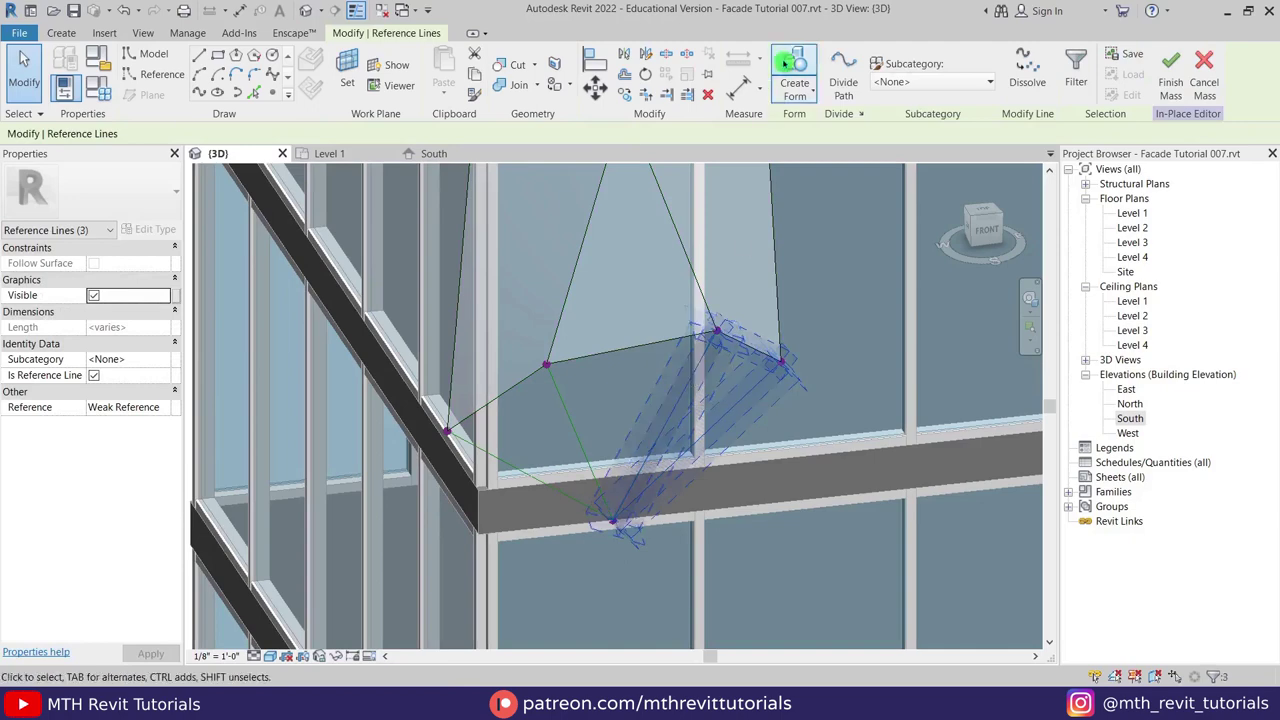
click(785, 63)
click(723, 617)
Create a flat surface from the lower-middle triangle, between the inner triangle's base and the outline's lowest point
click(586, 449)
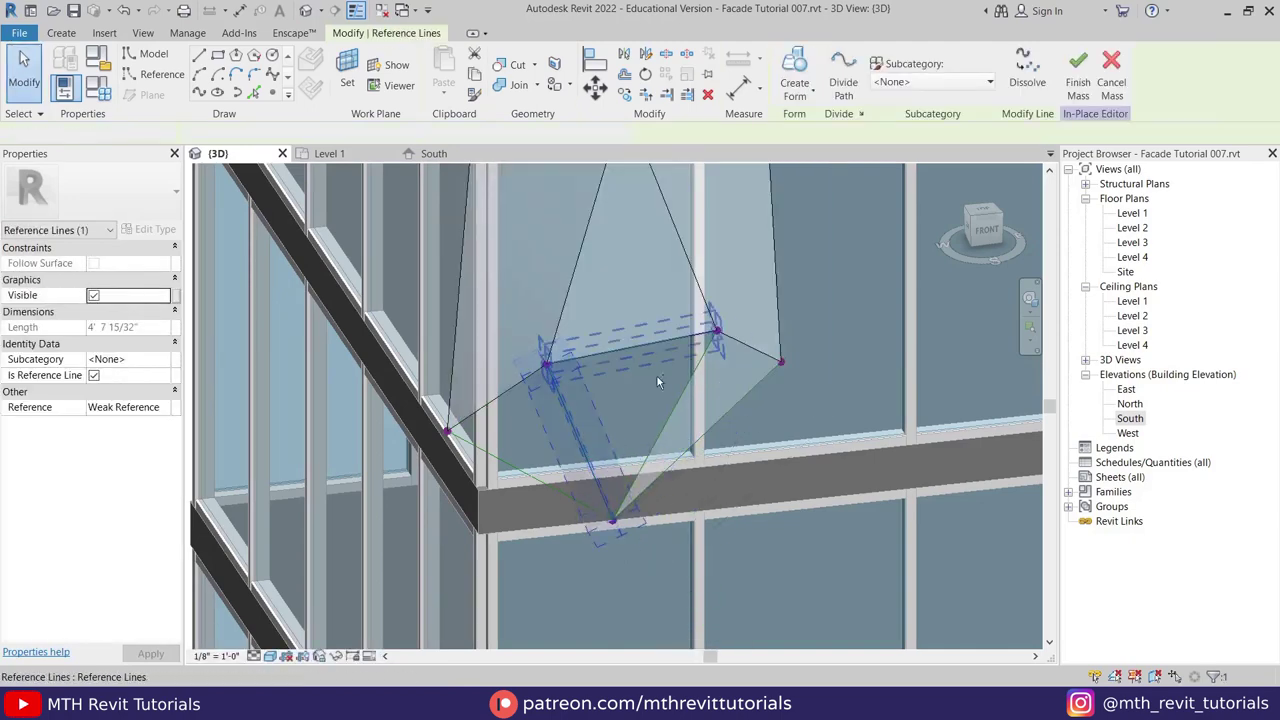
ctrl+click(656, 346)
ctrl+click(673, 412)
click(627, 644)
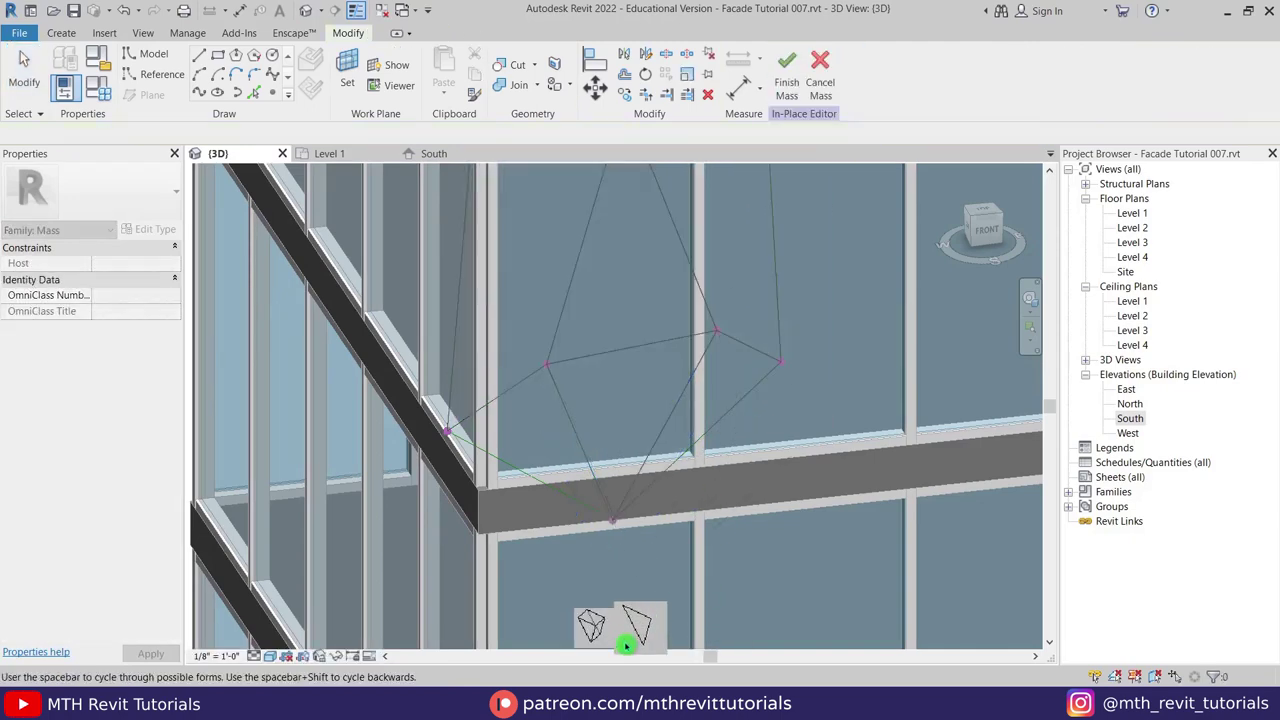
Create a flat surface from the remaining lower-left triangle of reference lines at the building corner
shift+middle_drag(590, 463, 676, 455)
click(821, 352)
ctrl+click(777, 332)
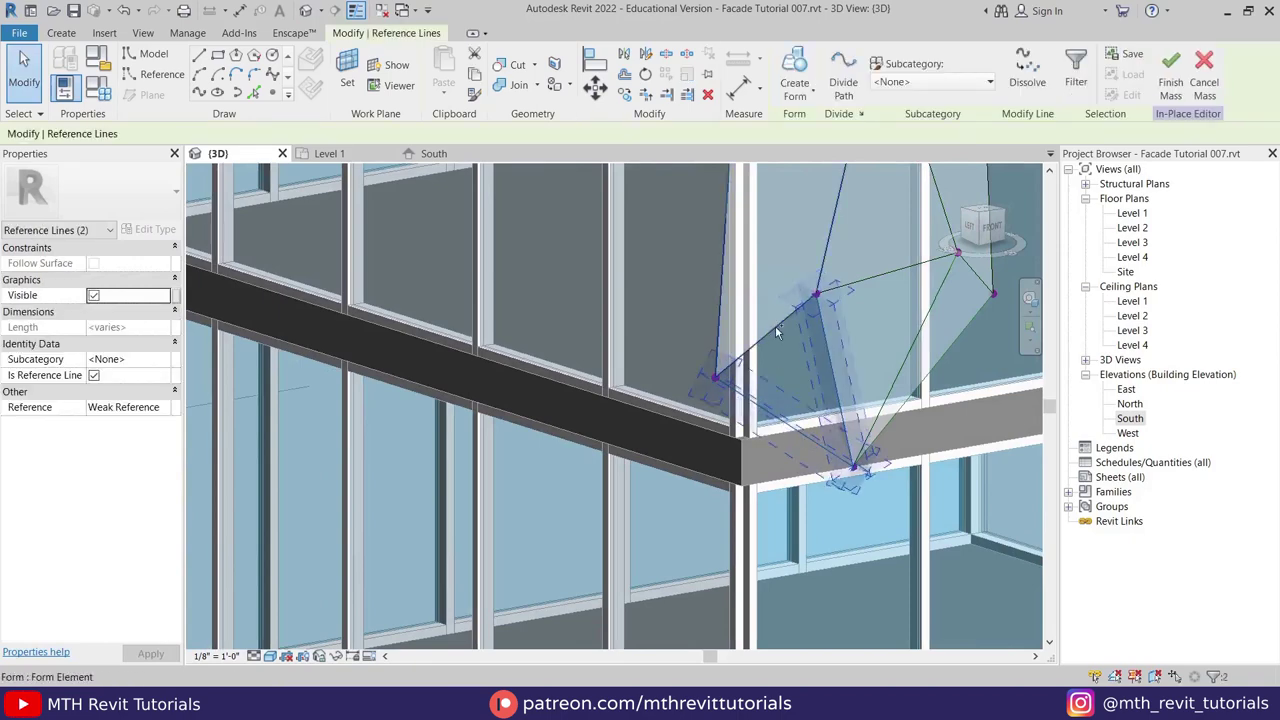
click(794, 82)
click(808, 567)
Select the whole panel and filter out Reference Lines and Reference Points so only the Form elements are selected
scroll(808, 567, down, 2)
shift+middle_drag(765, 545, 689, 380)
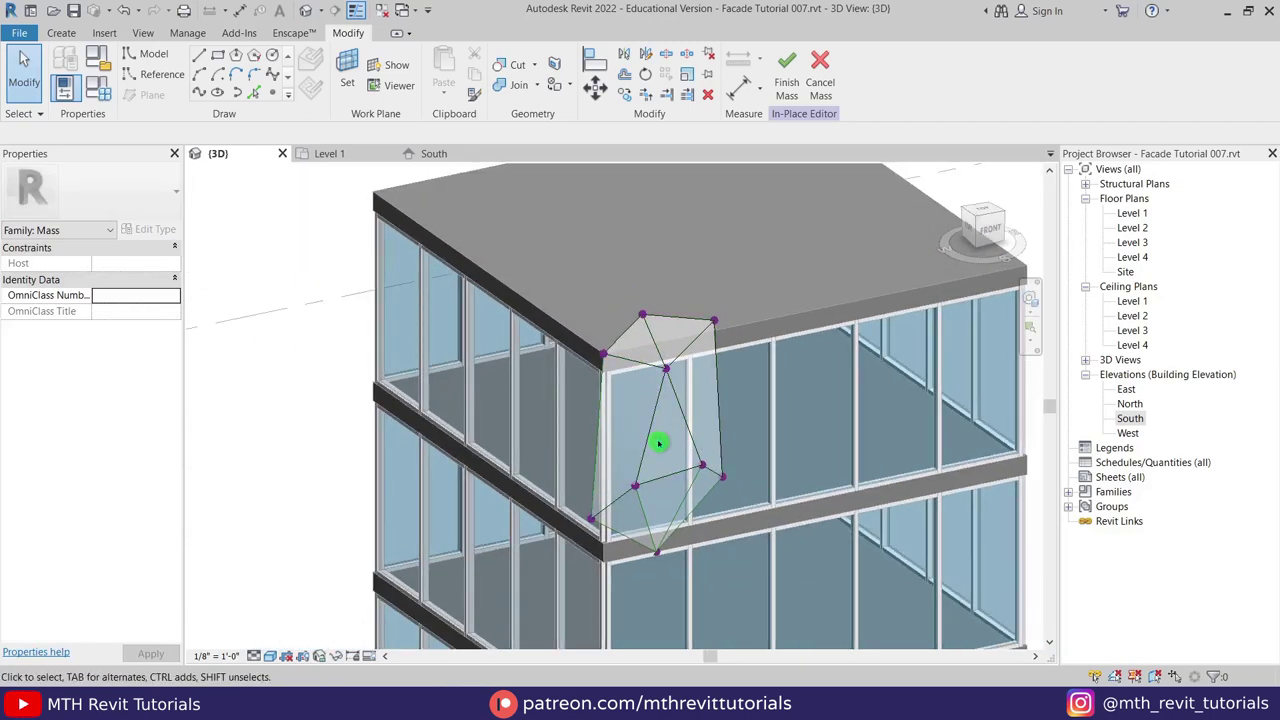
shift+middle_drag(664, 474, 571, 475)
drag(401, 190, 717, 626)
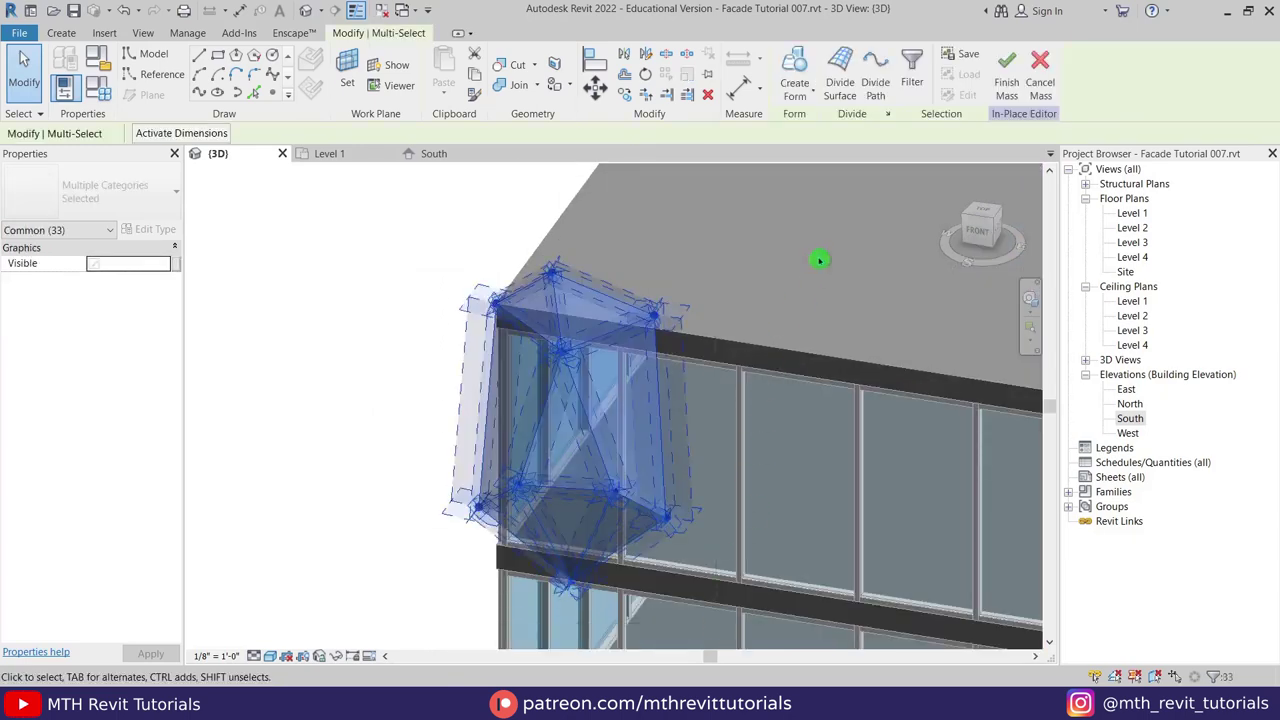
click(912, 84)
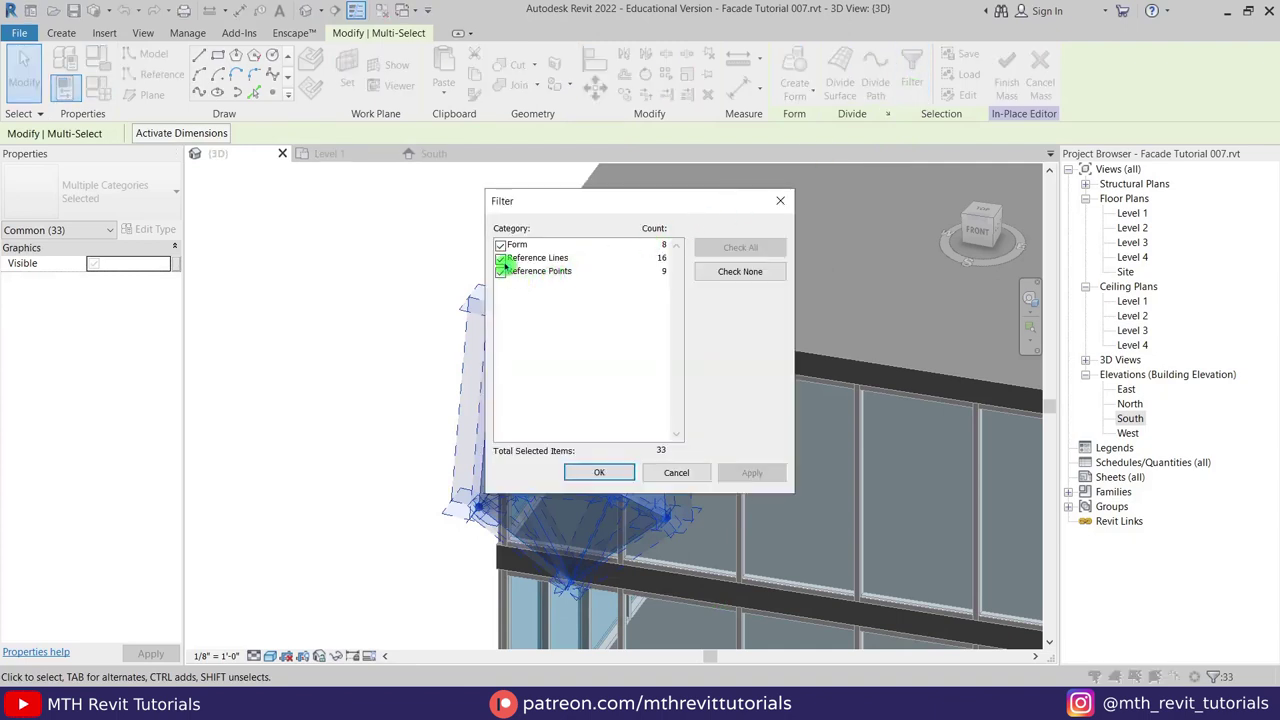
click(501, 258)
click(501, 271)
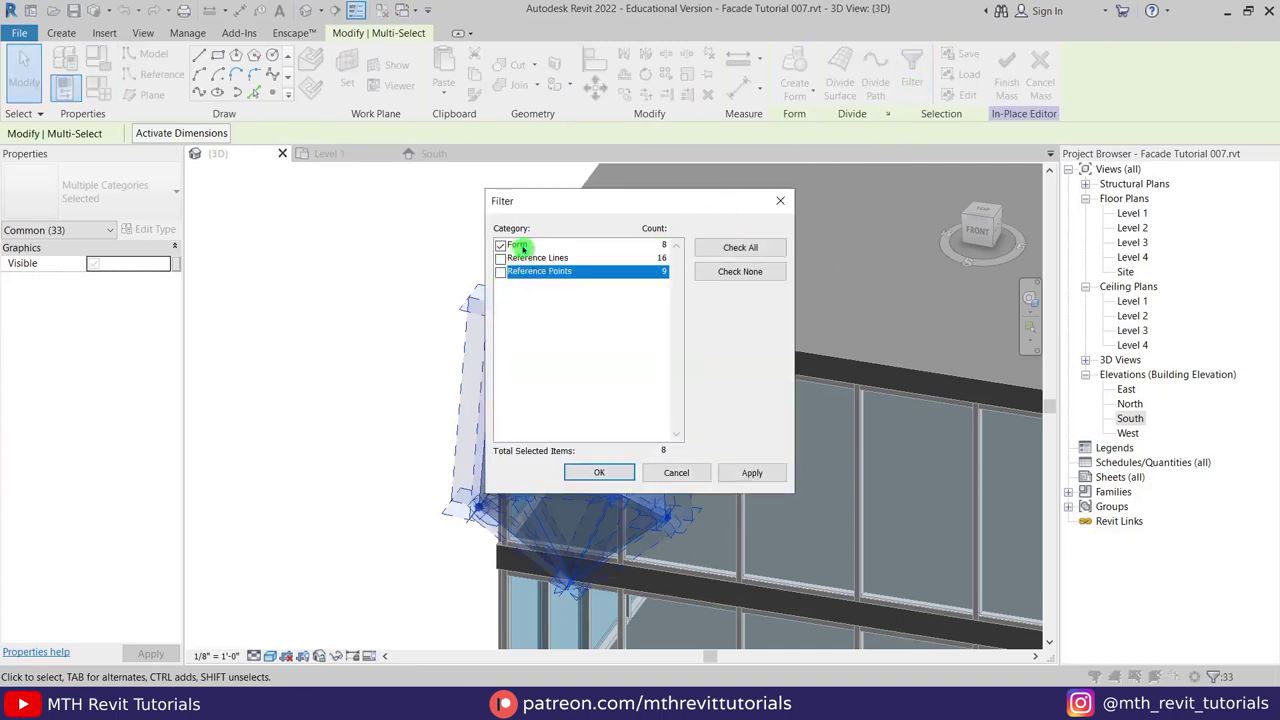
click(598, 474)
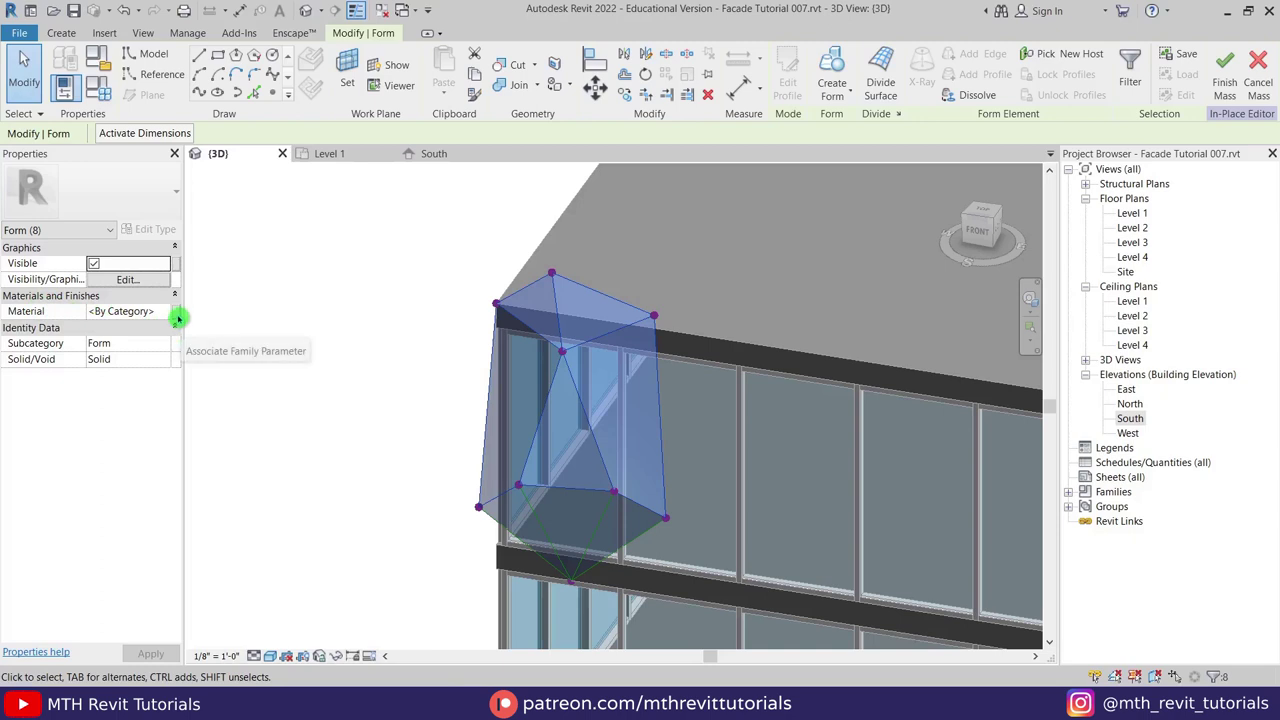
Create a Type family parameter named Mat 1 for the Material property and associate it with the selected forms
click(177, 318)
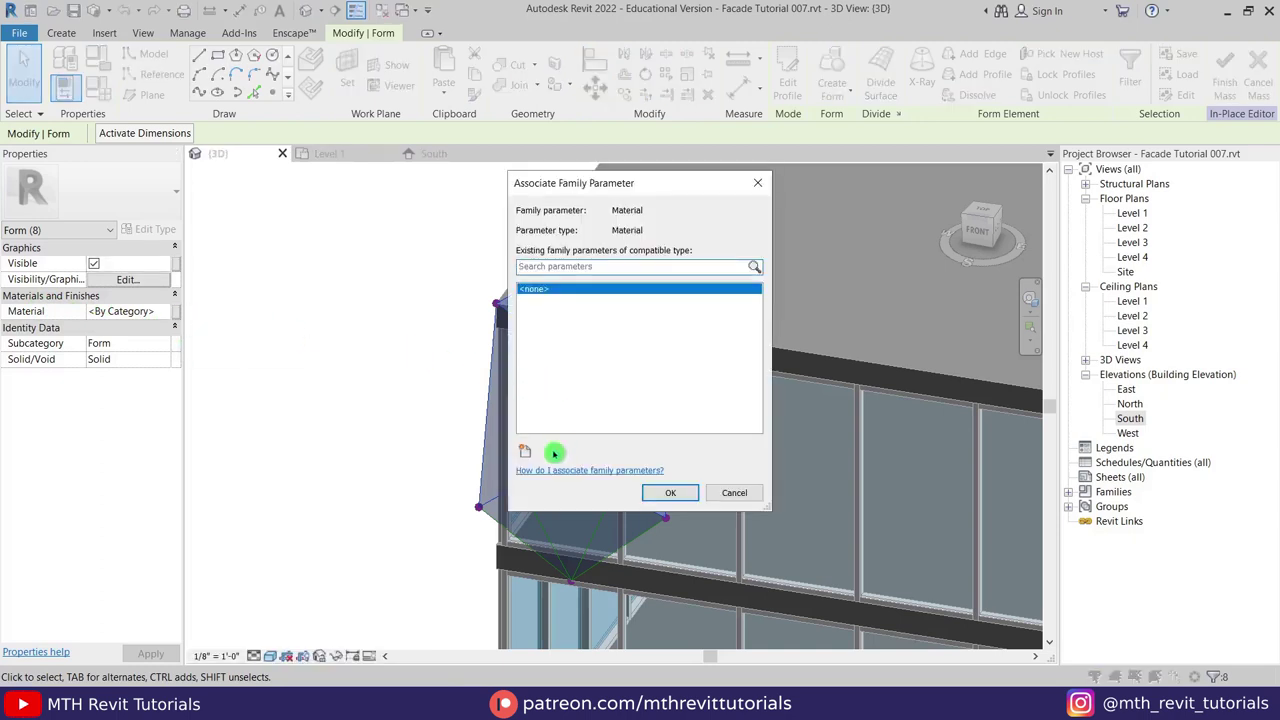
click(527, 453)
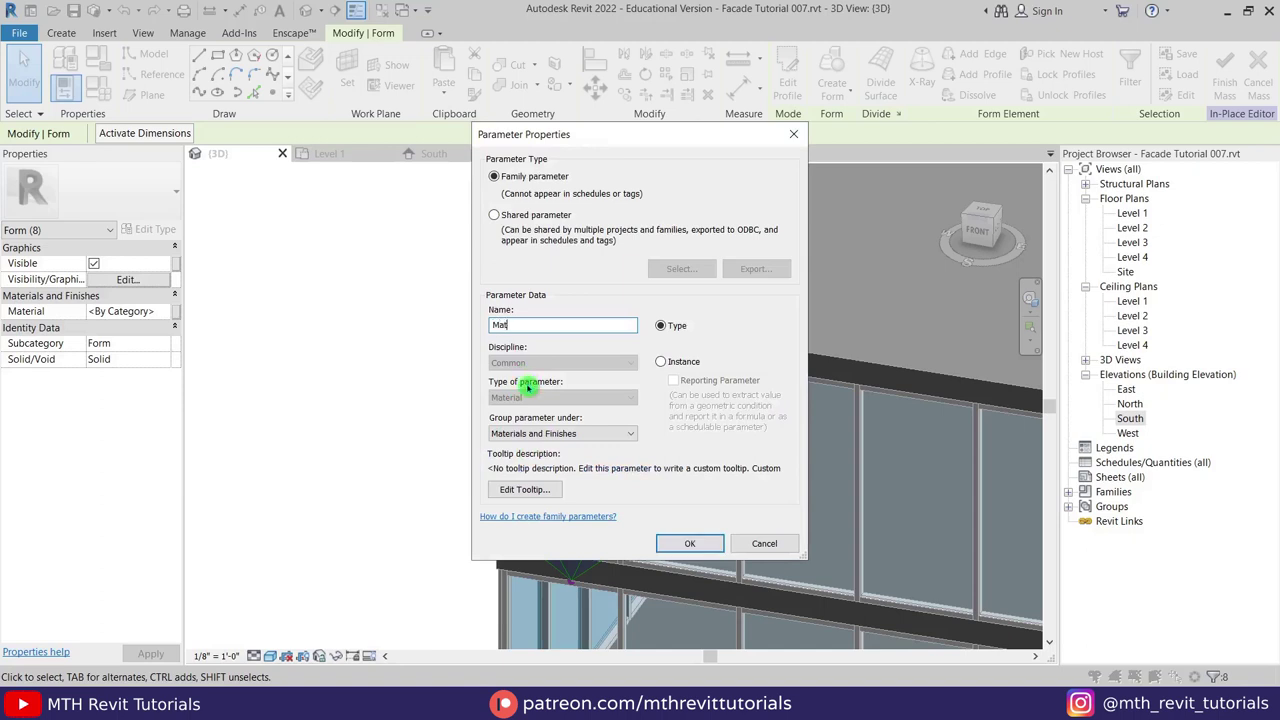
click(690, 544)
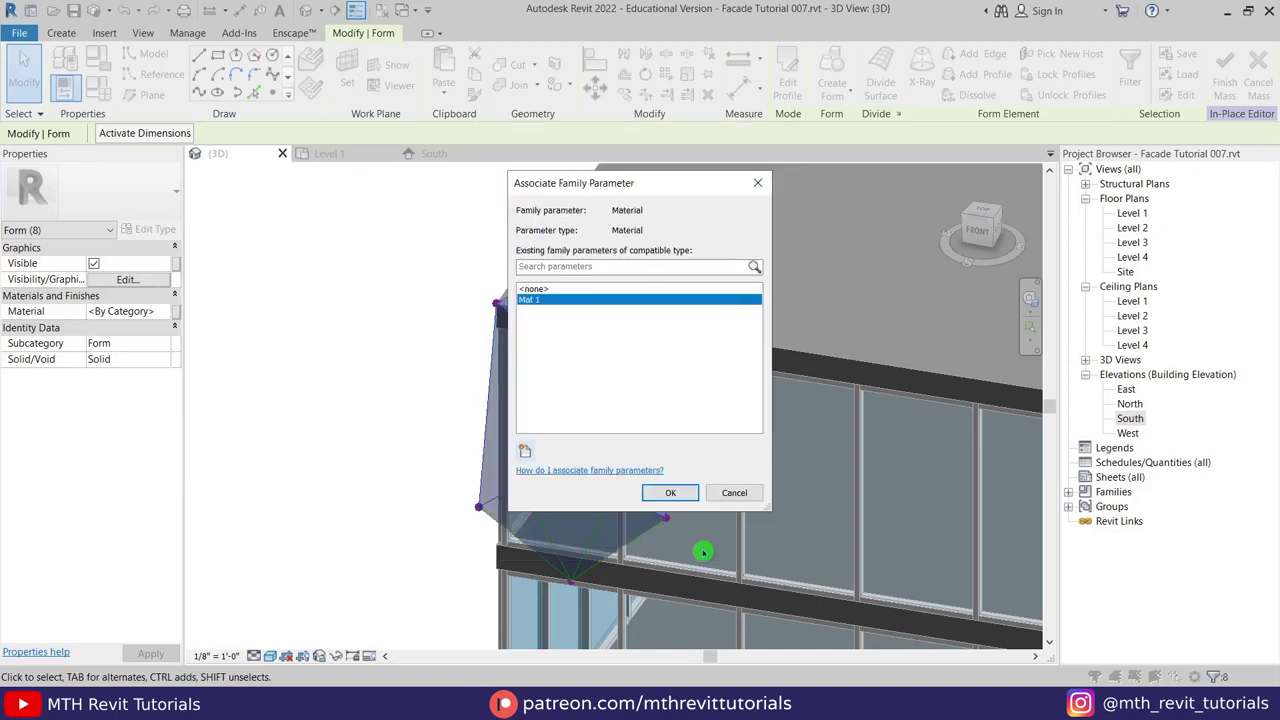
click(667, 495)
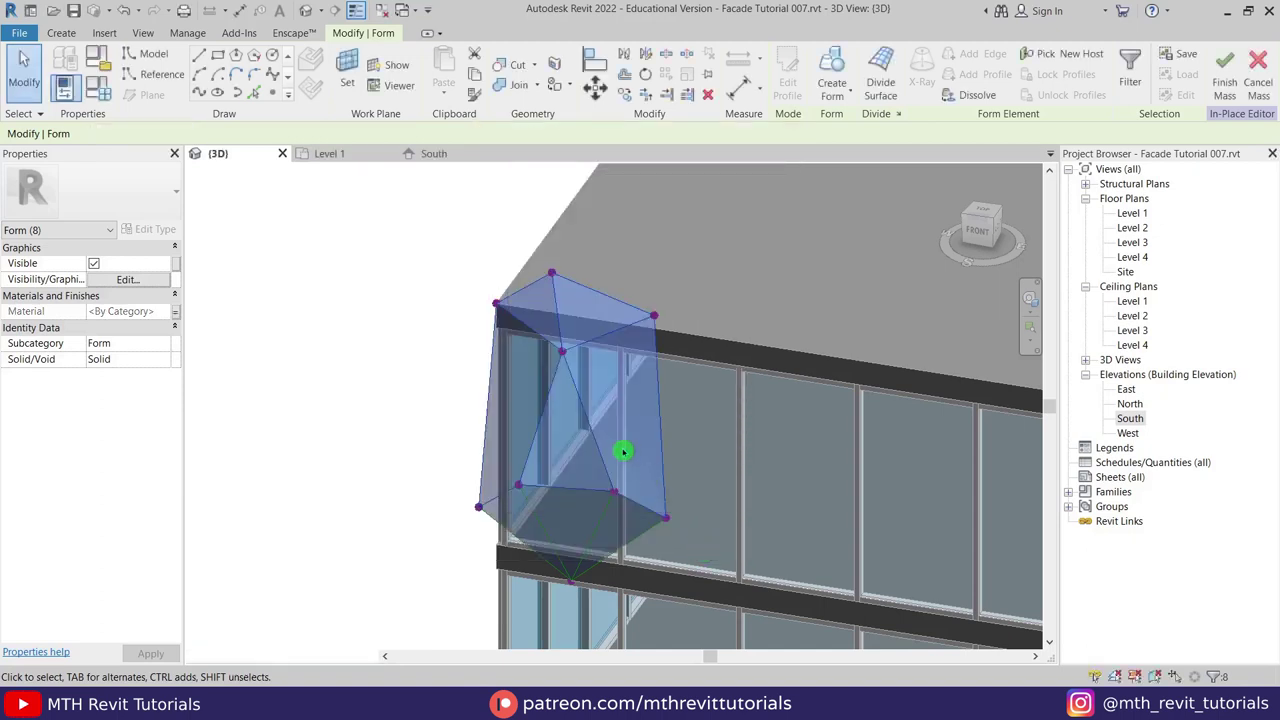
click(401, 467)
Review the Mat 1 material parameter in the mass's Family Types
scroll(440, 350, down, 2)
shift+middle_drag(440, 360, 508, 408)
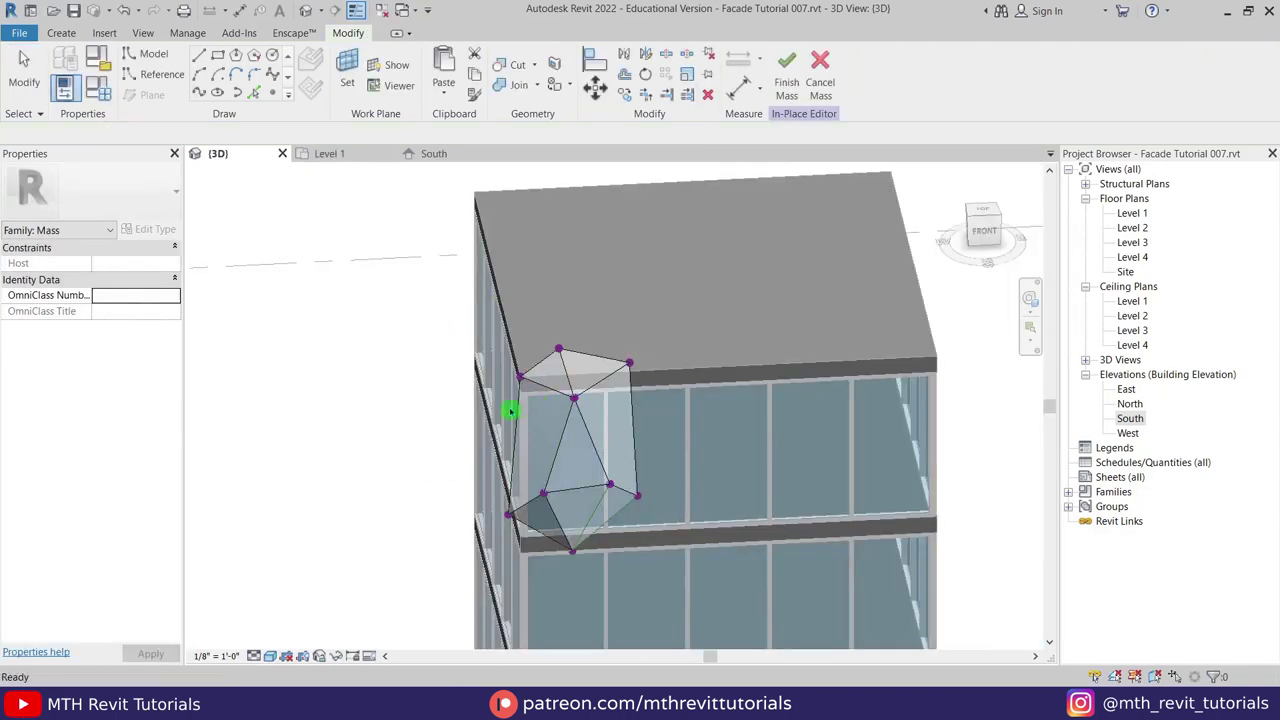
click(103, 98)
drag(777, 122, 614, 136)
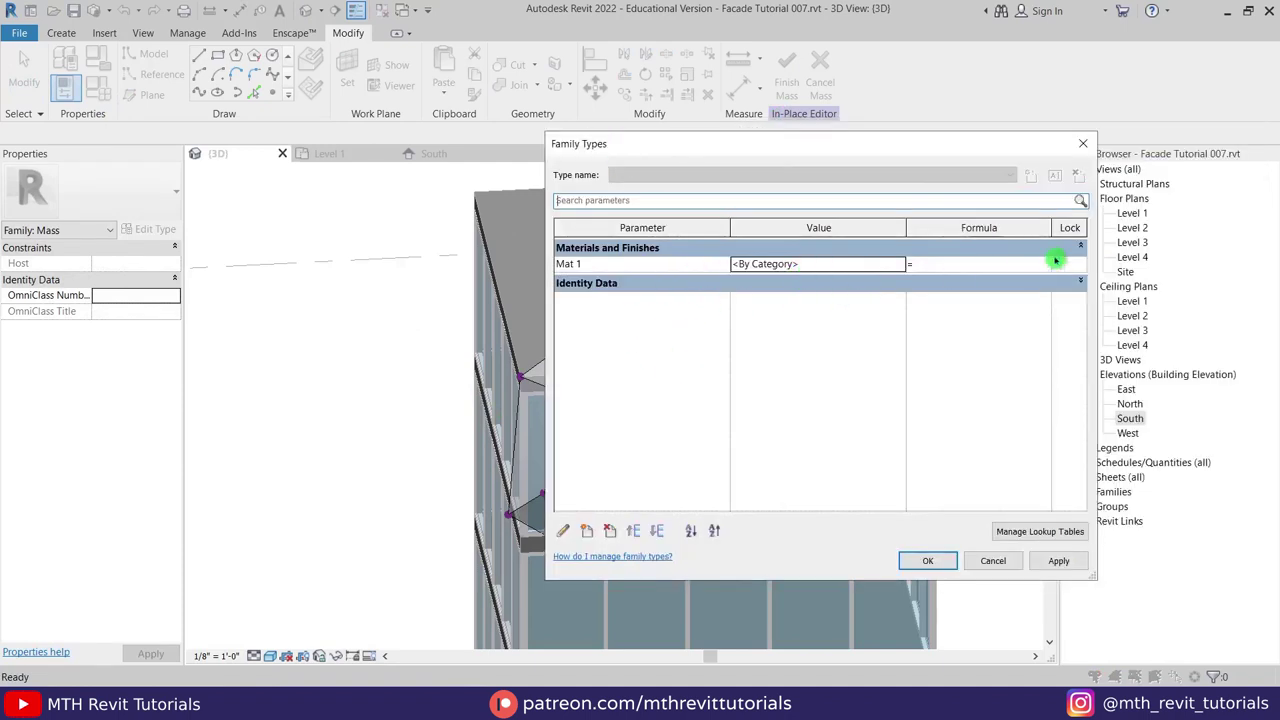
click(1082, 143)
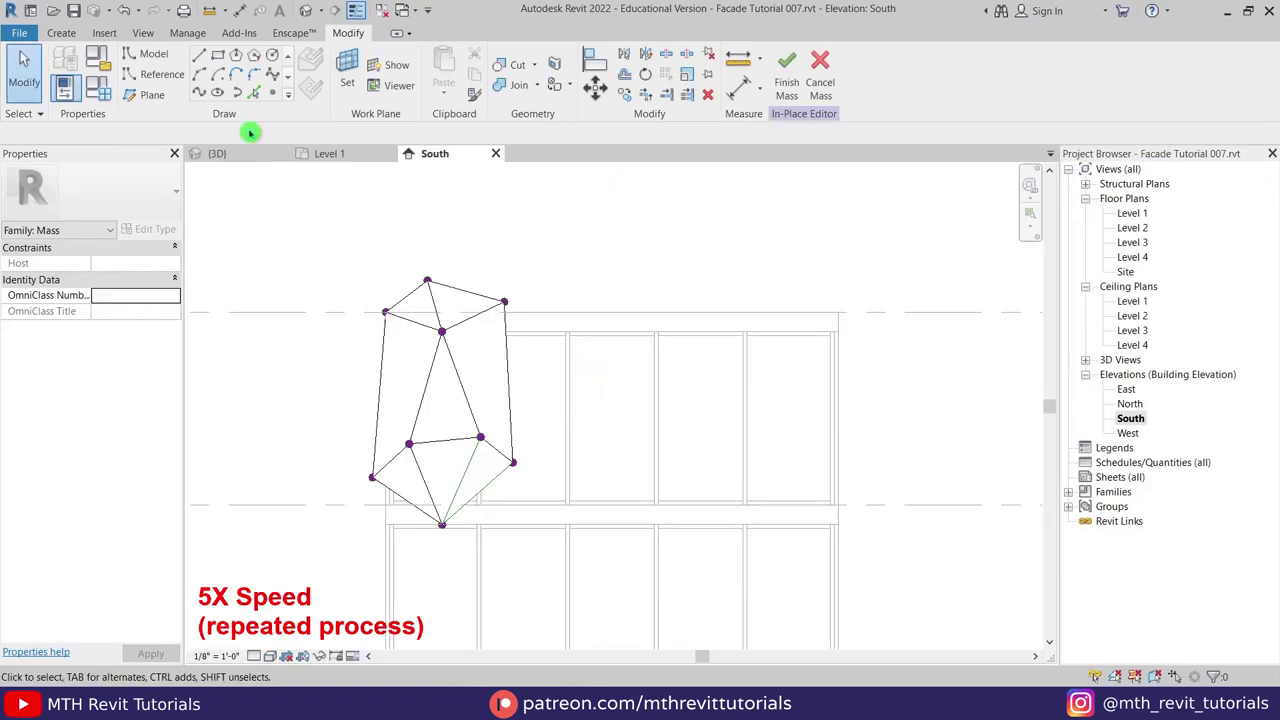
In the South elevation, draw the second panel's closed four-sided reference-line outline on Reference Plane : 1, starting from the roof line beside the first panel
click(167, 83)
click(311, 87)
click(347, 85)
click(614, 380)
click(609, 440)
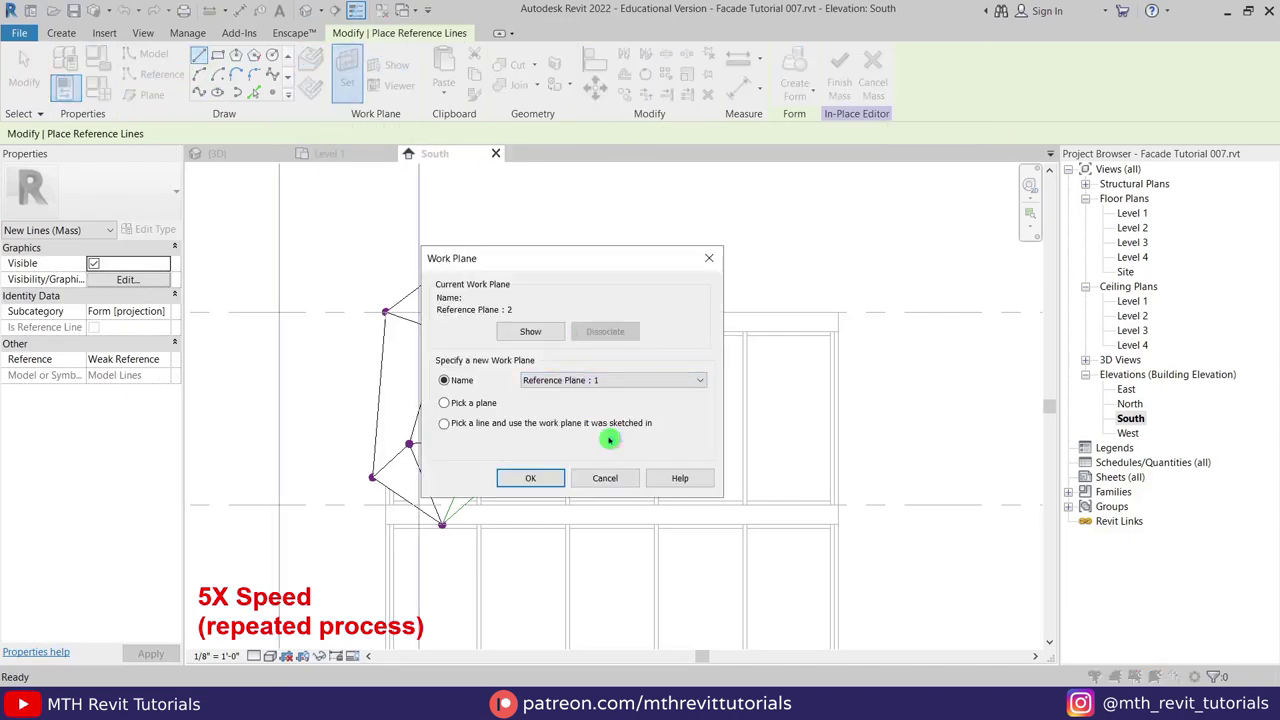
click(531, 477)
click(552, 312)
click(647, 312)
click(584, 543)
click(552, 486)
click(552, 312)
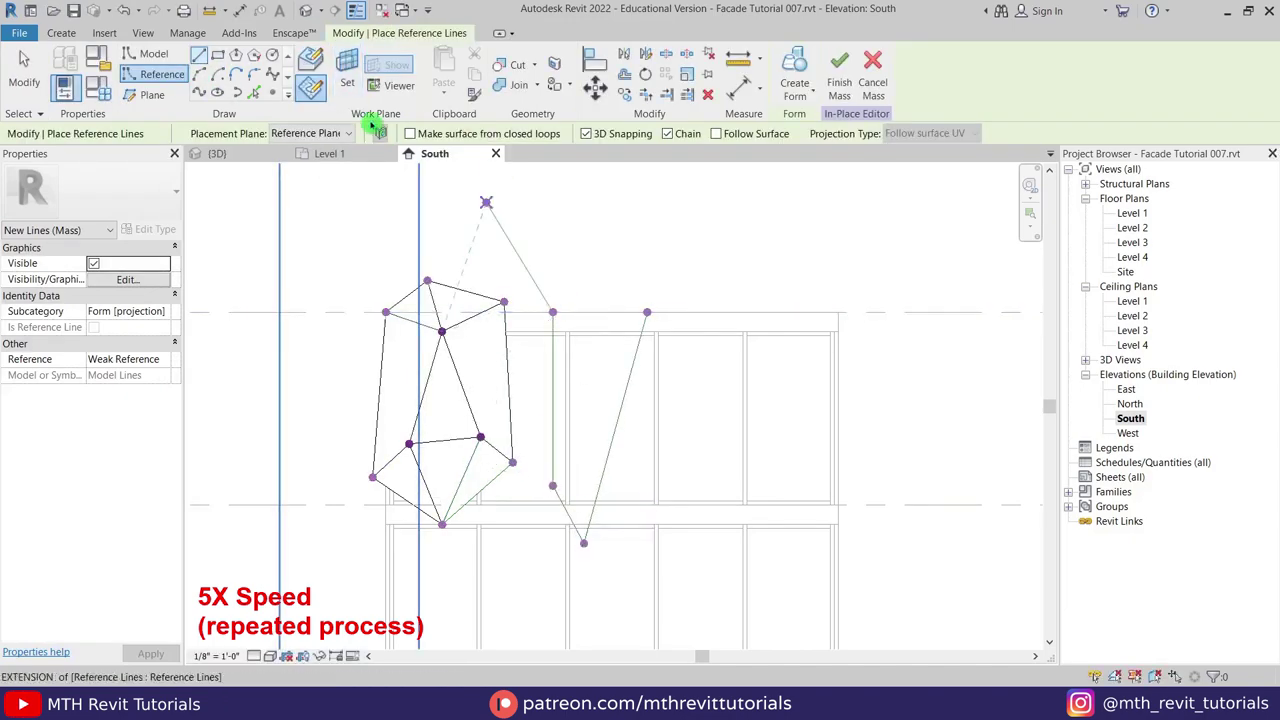
Switch to the other reference plane and draw a narrow closed triangle of reference lines inside the second panel's outline
click(347, 85)
click(636, 384)
click(620, 450)
click(541, 477)
click(588, 354)
click(565, 418)
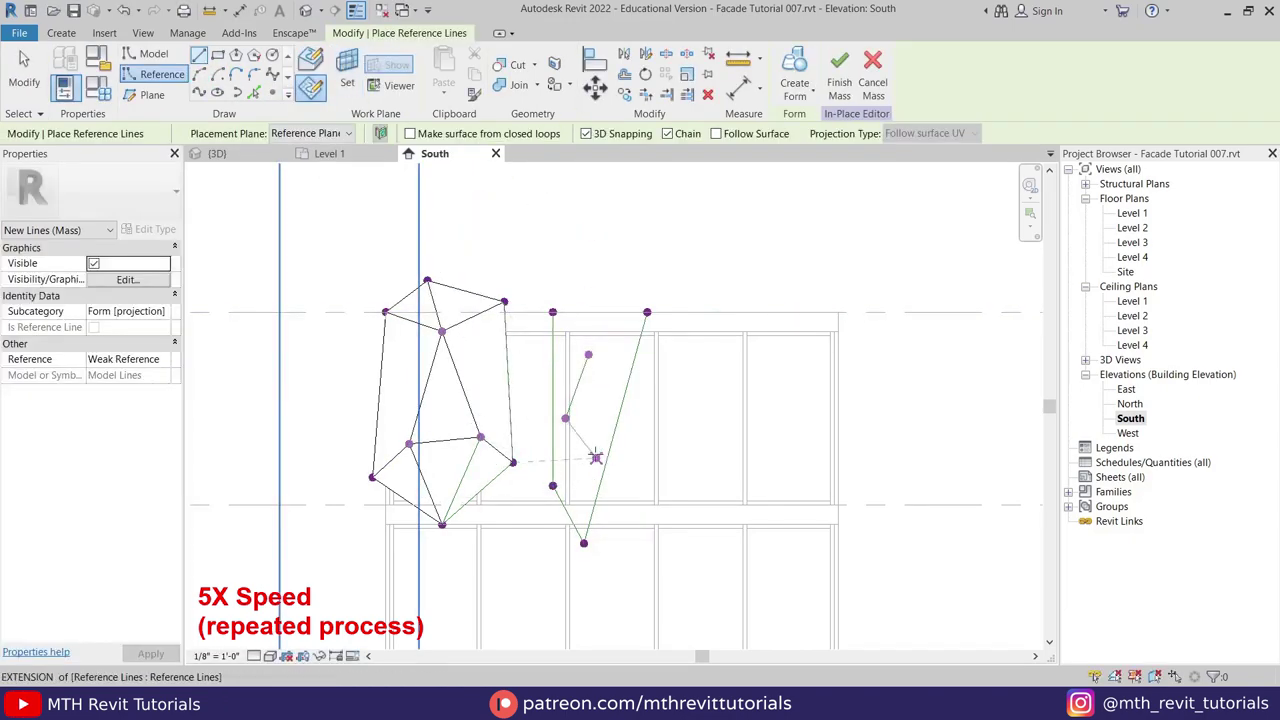
click(594, 458)
click(588, 354)
right_click(791, 277)
click(815, 297)
In the 3D view, connect the second panel's inner top vertex to both upper corners of its outline with reference lines
click(217, 154)
scroll(751, 420, up, 2)
click(174, 79)
click(309, 68)
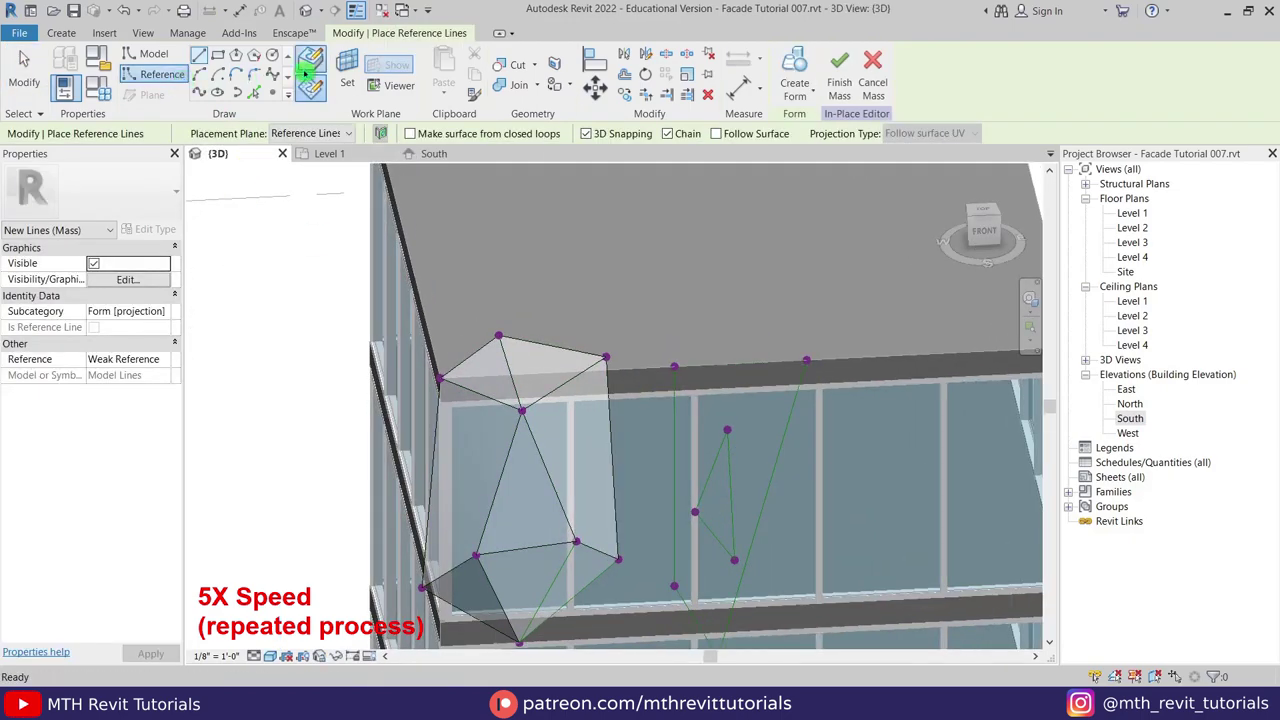
scroll(713, 450, up, 1)
click(729, 425)
click(668, 352)
key(Escape)
click(821, 345)
click(729, 425)
middle_drag(729, 425, 745, 282)
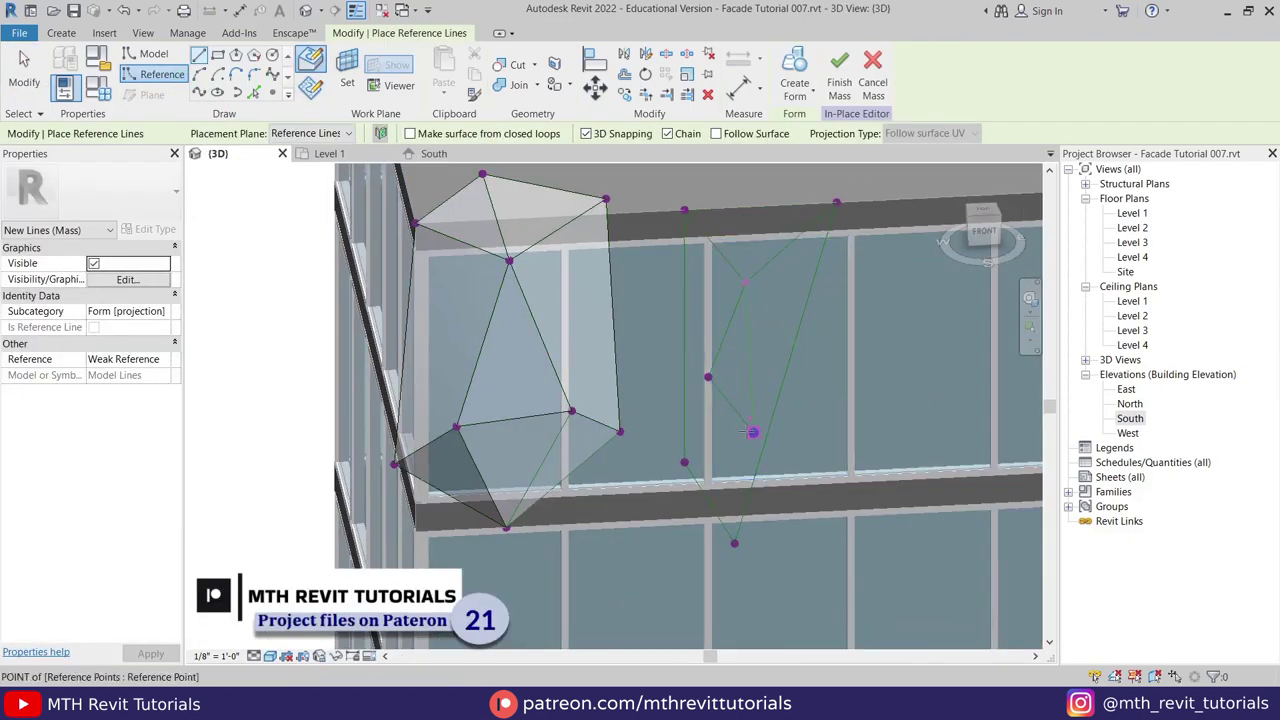
Connect the second panel's lower outline points to the inner triangle's lower and left vertices with reference lines
click(753, 432)
click(735, 543)
click(684, 462)
scroll(735, 410, up, 2)
shift+middle_drag(735, 410, 805, 435)
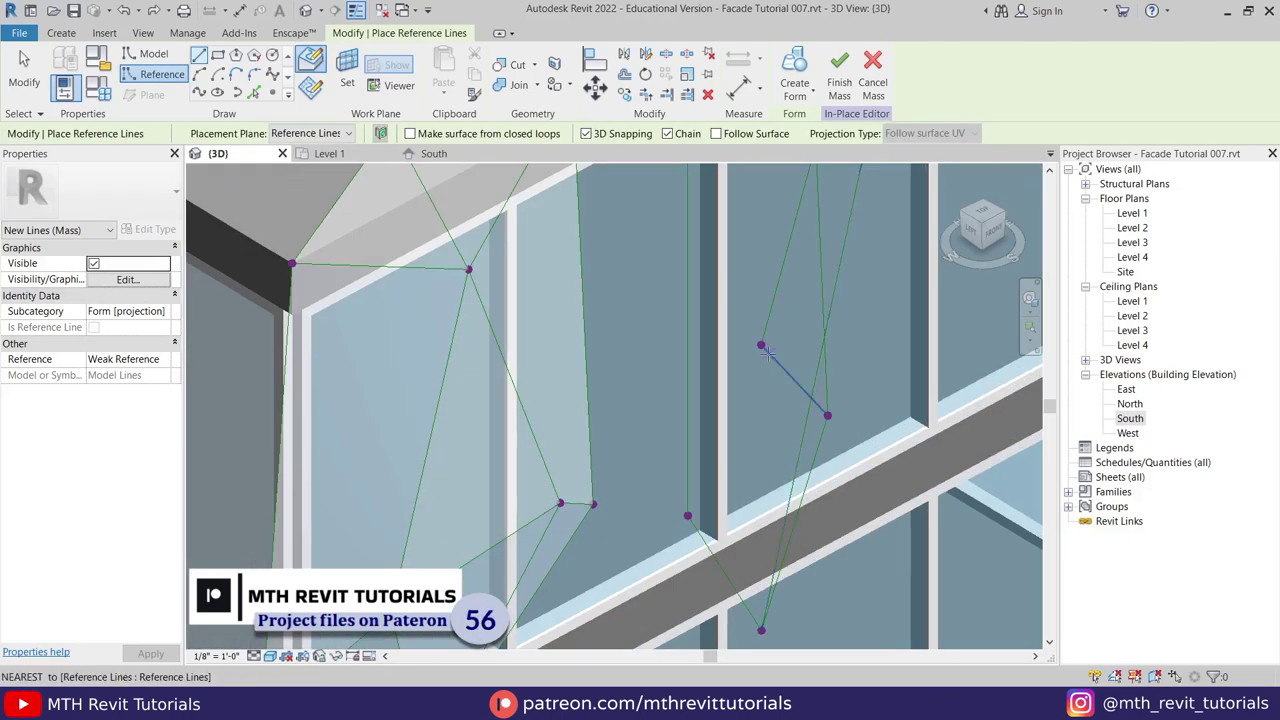
scroll(632, 492, down, 1)
shift+middle_drag(632, 491, 424, 398)
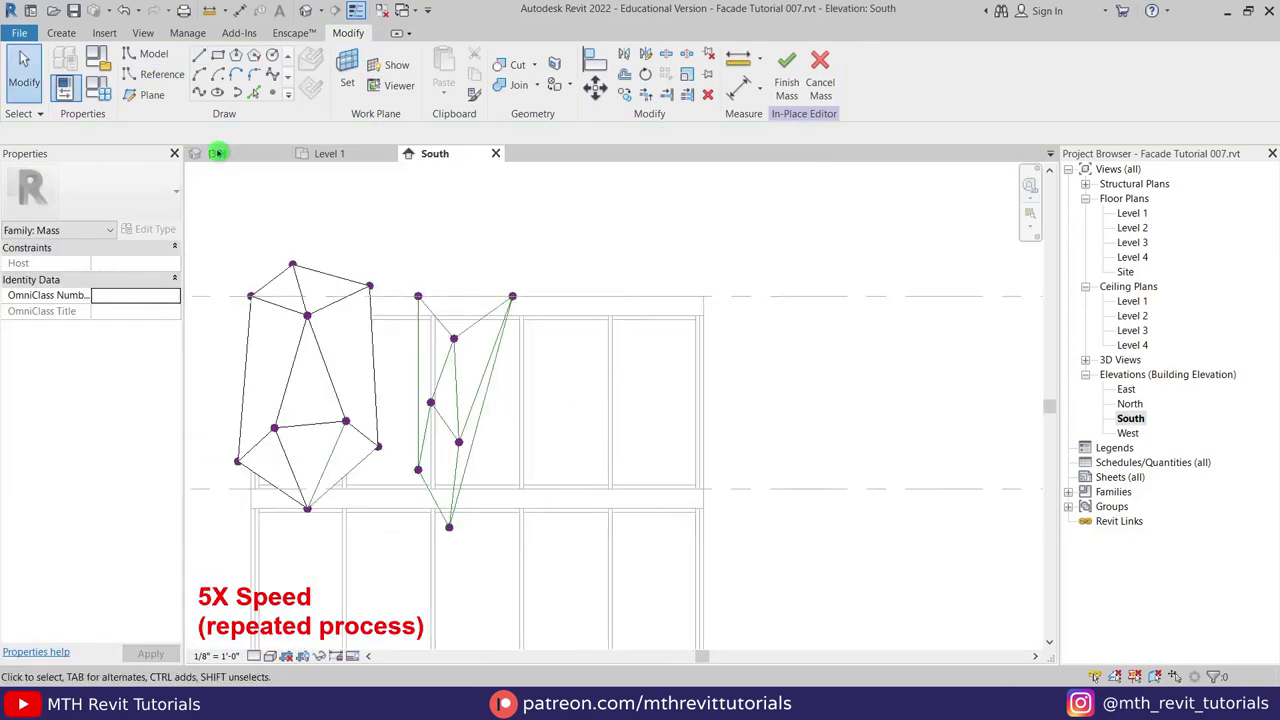
In the South elevation, draw the third panel's closed seven-sided outline on the outline reference plane, from the roof line down past the second storey
click(347, 82)
click(612, 380)
click(612, 439)
click(530, 478)
click(537, 296)
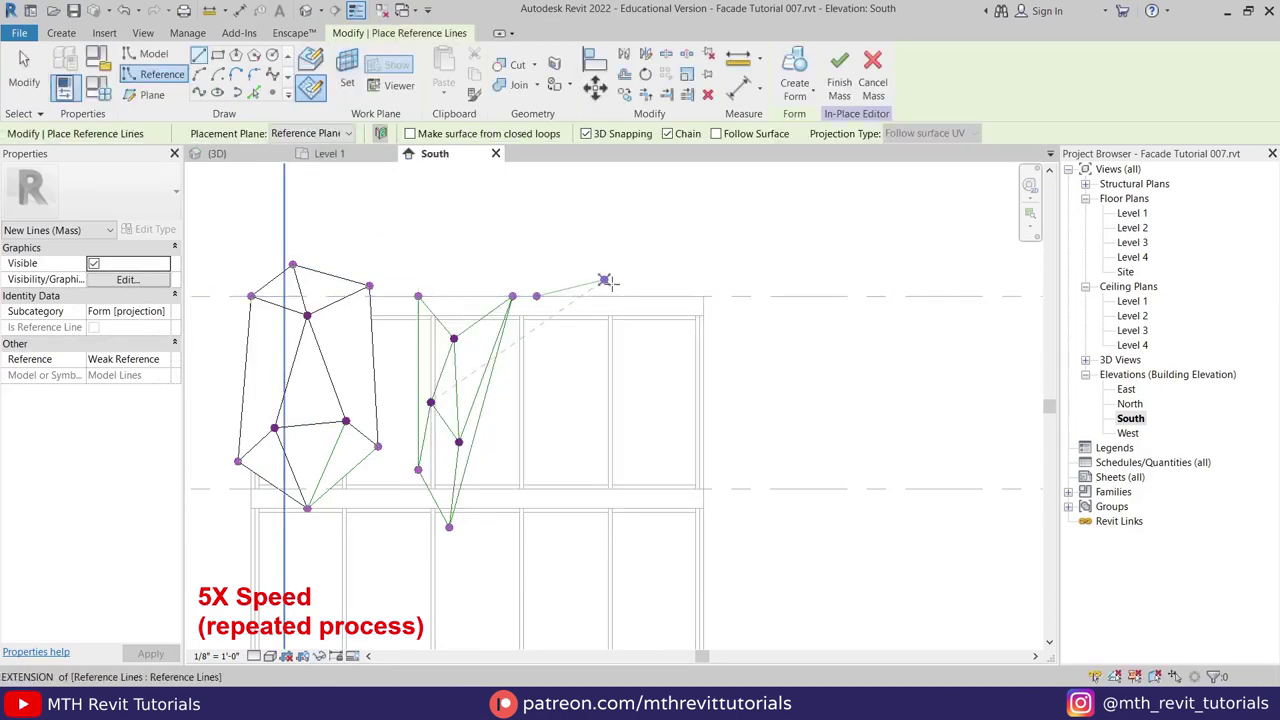
click(630, 296)
click(669, 447)
middle_drag(583, 563, 585, 460)
click(567, 603)
click(490, 632)
click(455, 540)
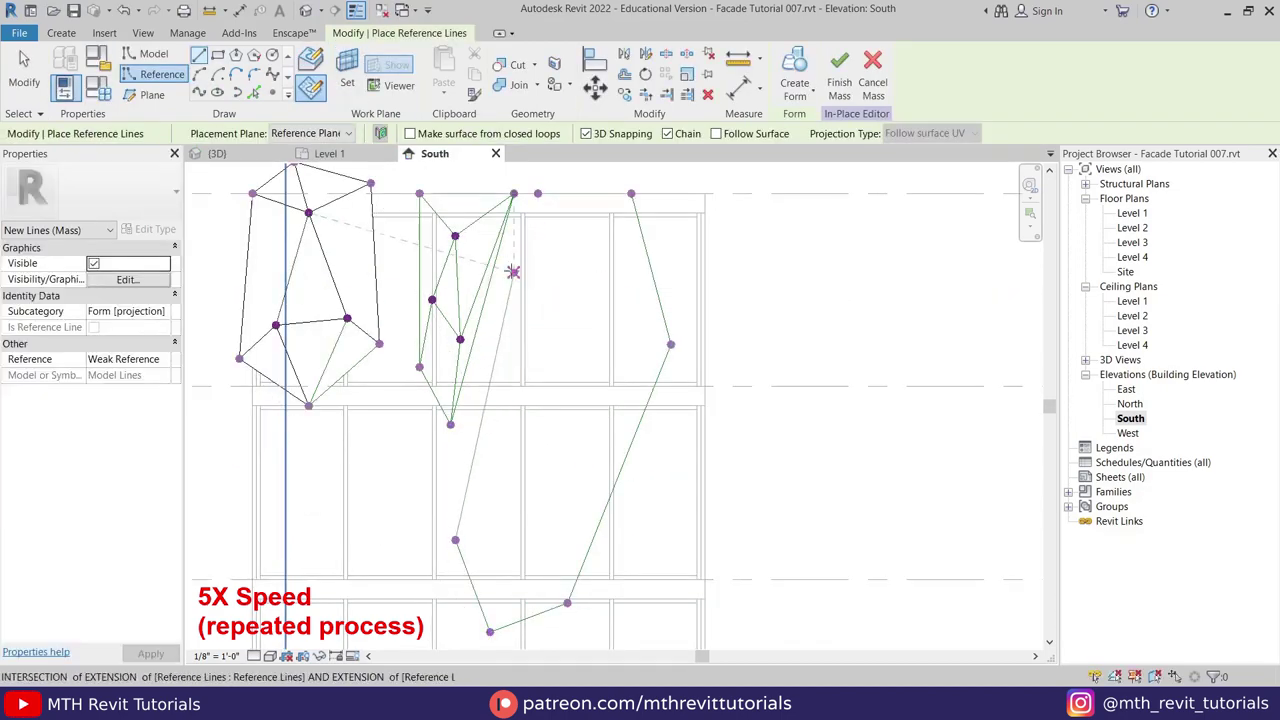
click(466, 451)
click(538, 194)
Examine the third panel's outline against the building in the 3D view
click(217, 154)
scroll(425, 398, down, 1)
middle_drag(397, 368, 363, 501)
scroll(374, 542, down, 3)
shift+middle_drag(371, 552, 531, 534)
scroll(550, 400, down, 3)
scroll(478, 402, up, 2)
shift+middle_drag(438, 374, 591, 417)
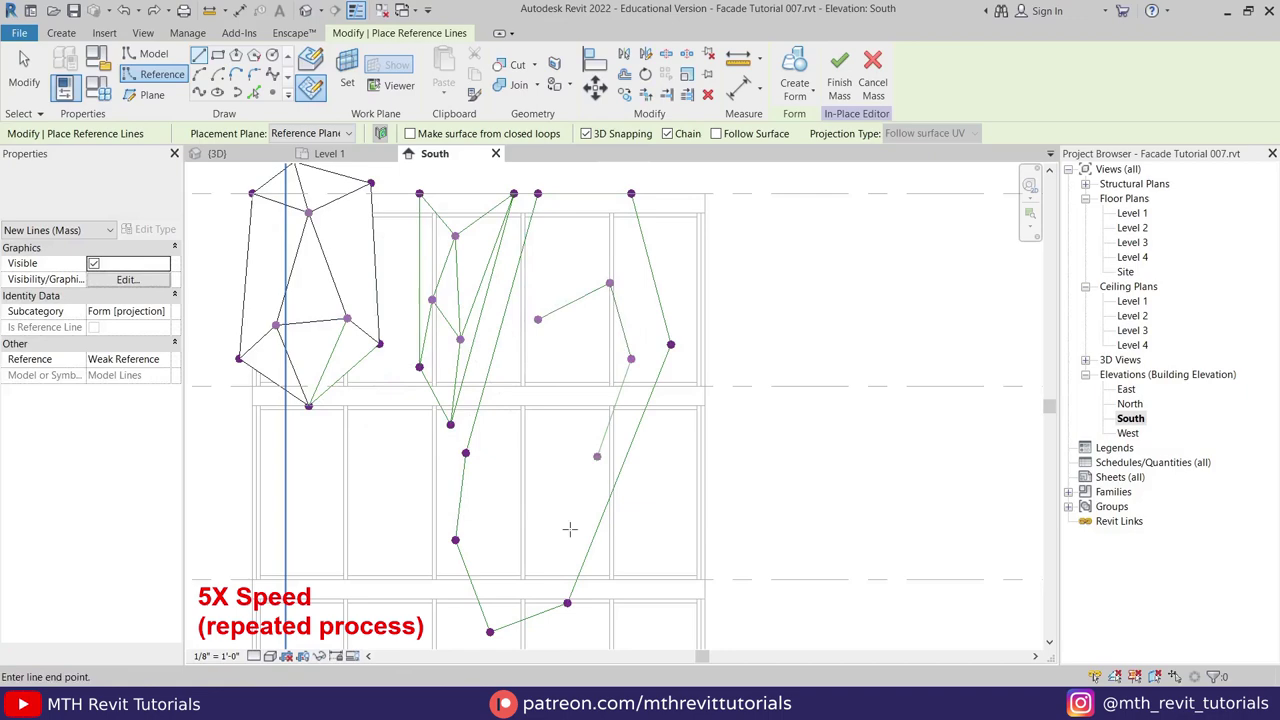
Draw the two lowest corners of the third panel's inner polygon and close it at its upper-left vertex
click(538, 561)
click(482, 523)
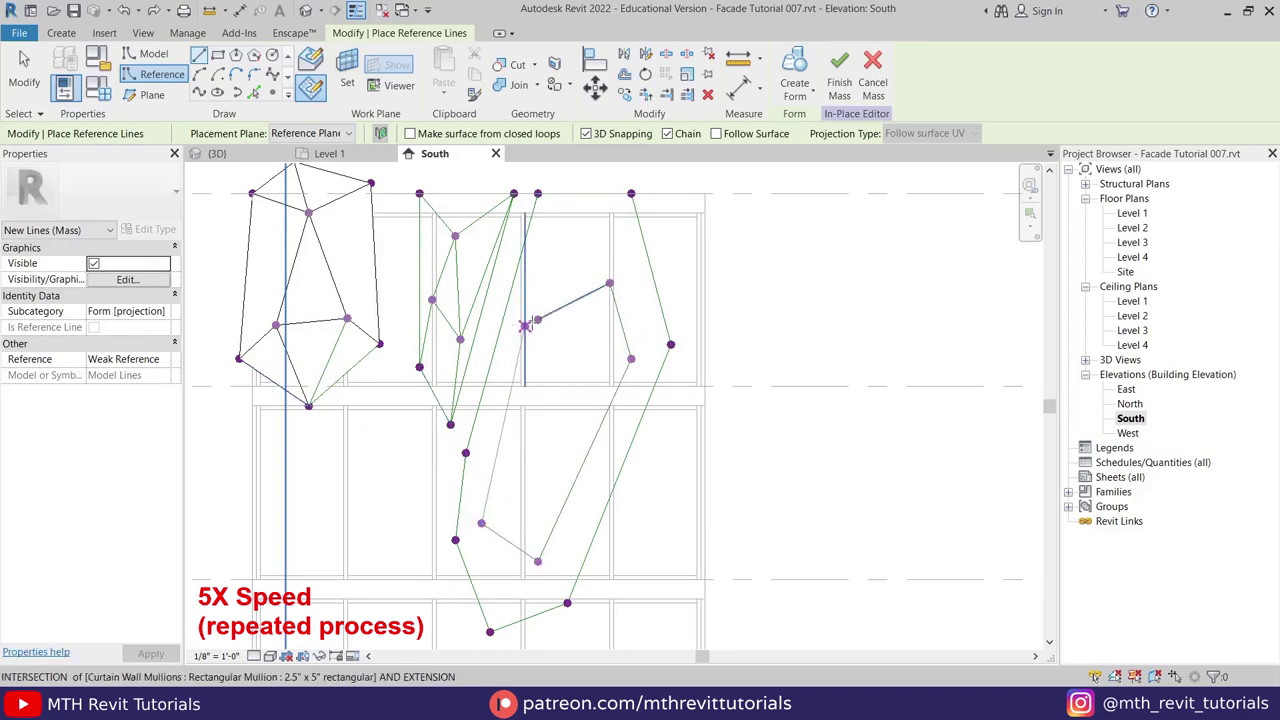
click(538, 319)
Display the 3D view in Hidden Line style and connect the third panel's upper-left and left-middle outline points to the inner upper-left vertex
click(306, 11)
key(h)
key(l)
shift+middle_drag(540, 360, 650, 366)
click(310, 67)
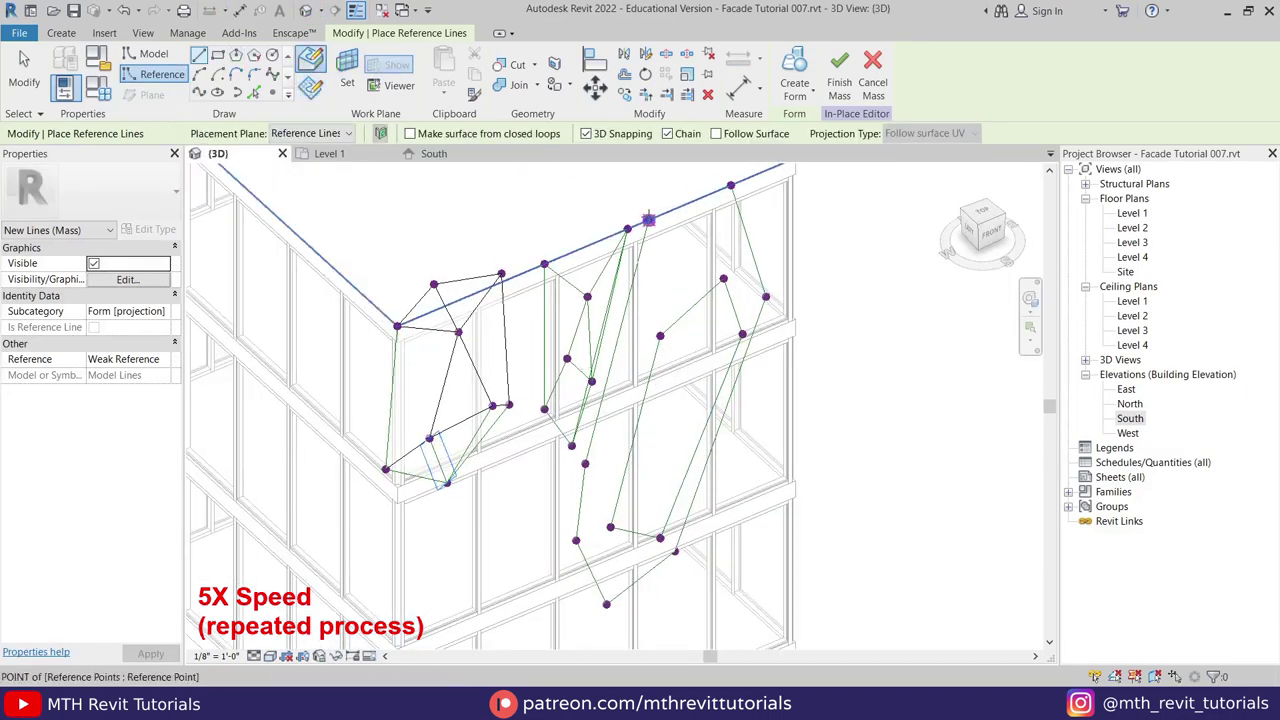
click(649, 220)
click(660, 336)
key(Escape)
click(585, 463)
click(660, 336)
Connect the third panel's upper-right and right outline points to the inner polygon's top and right vertices
click(723, 279)
click(731, 186)
click(723, 279)
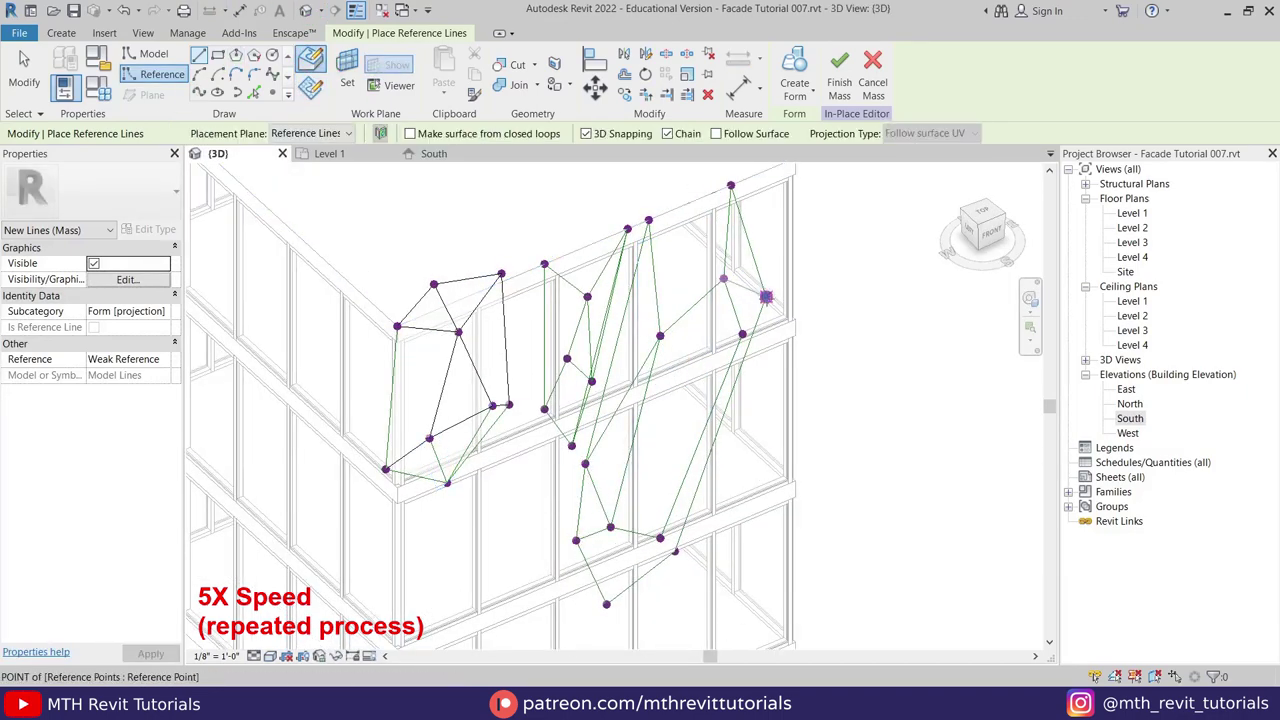
click(766, 297)
click(742, 334)
Connect the third panel's lower outline points to the inner polygon's lower vertices with reference lines
shift+middle_drag(742, 345, 600, 310)
click(587, 517)
click(505, 548)
click(497, 440)
key(Escape)
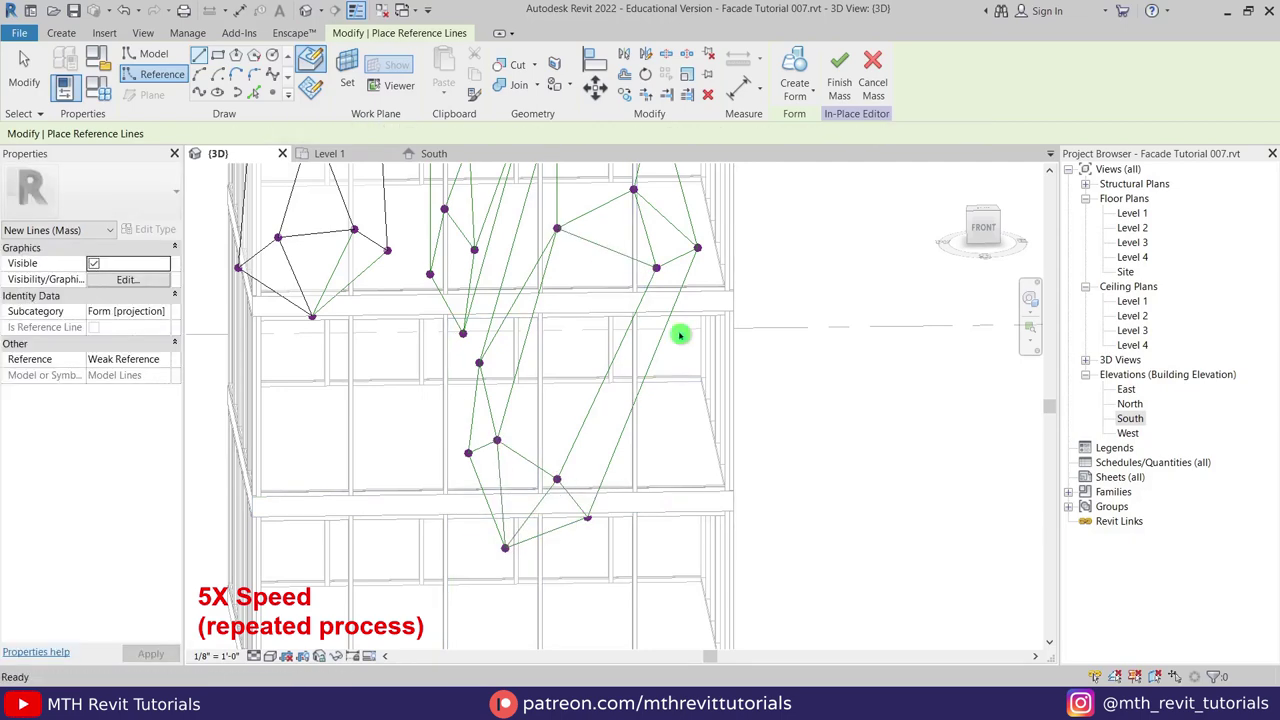
scroll(680, 334, down, 3)
shift+middle_drag(680, 334, 690, 420)
key(Escape)
In the South elevation, draw the fourth panel's closed four-sided outline on Reference Plane : 1 at the facade's upper-right corner
click(434, 154)
click(165, 74)
scroll(714, 176, up, 2)
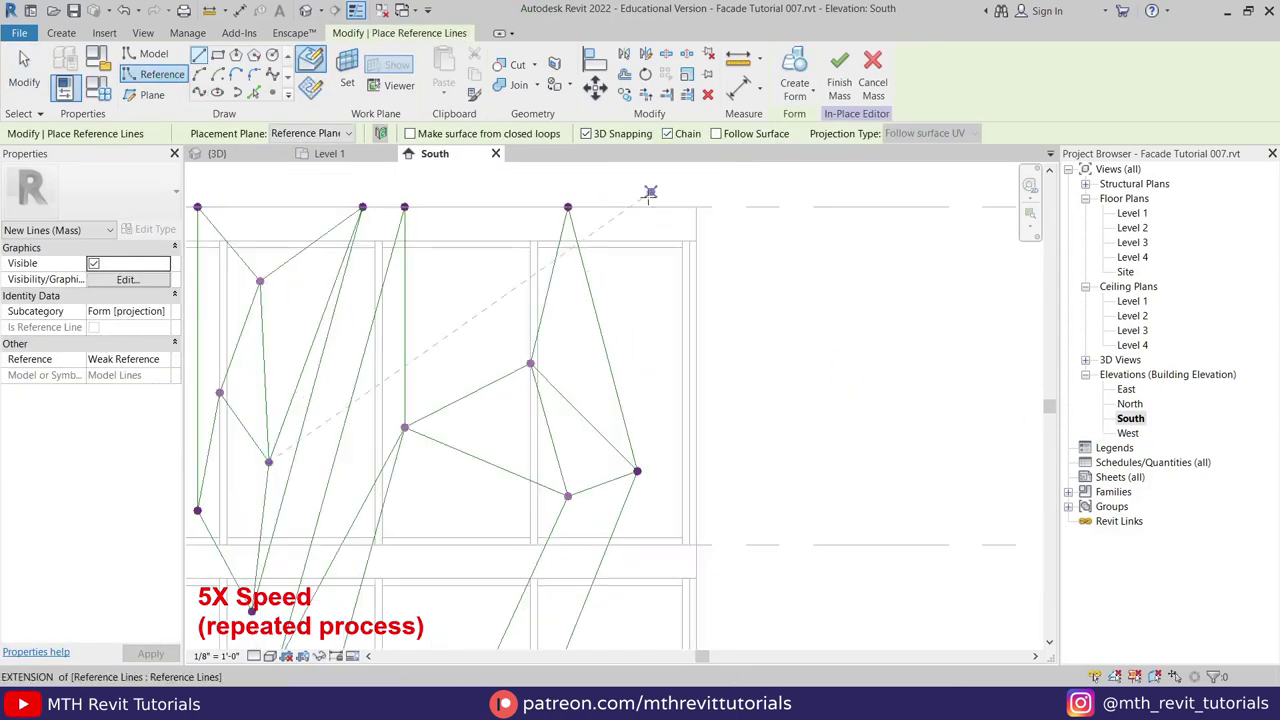
click(612, 206)
click(320, 98)
click(615, 381)
click(600, 446)
click(531, 477)
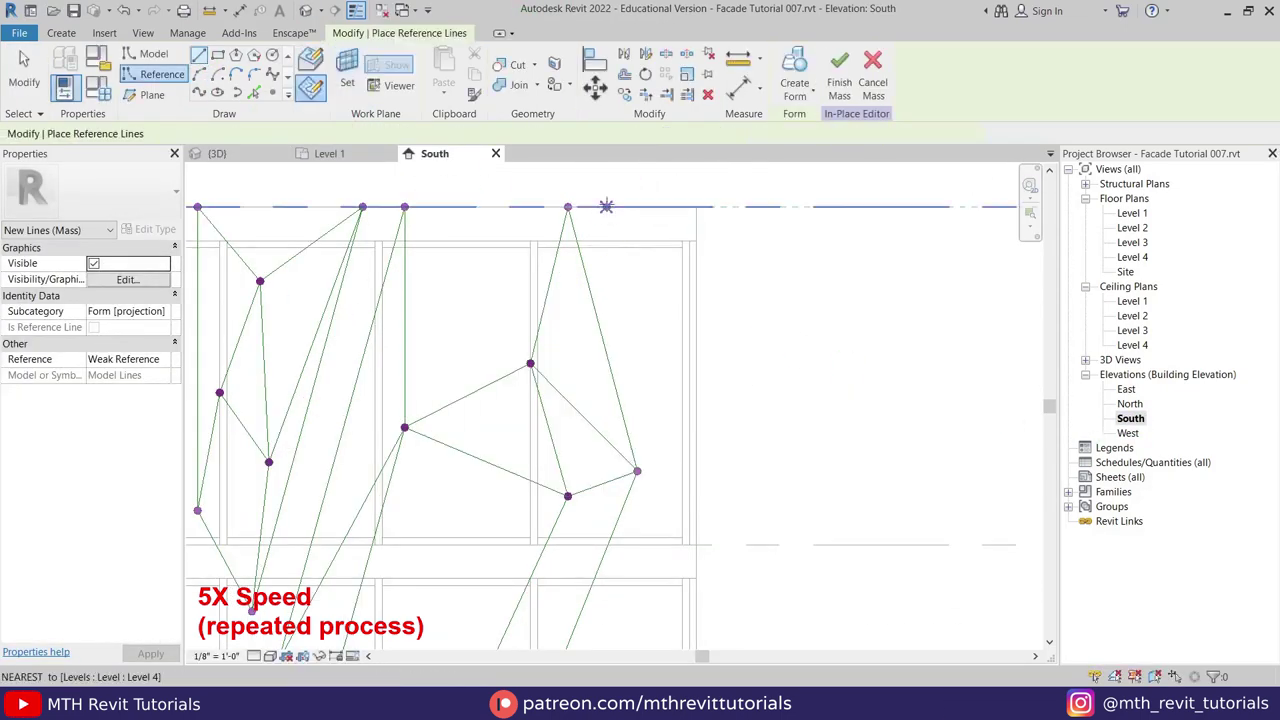
click(606, 207)
click(639, 179)
click(715, 277)
click(663, 427)
click(616, 217)
Switch the work plane and draw a small closed triangle of reference lines inside the fourth panel's outline
click(347, 72)
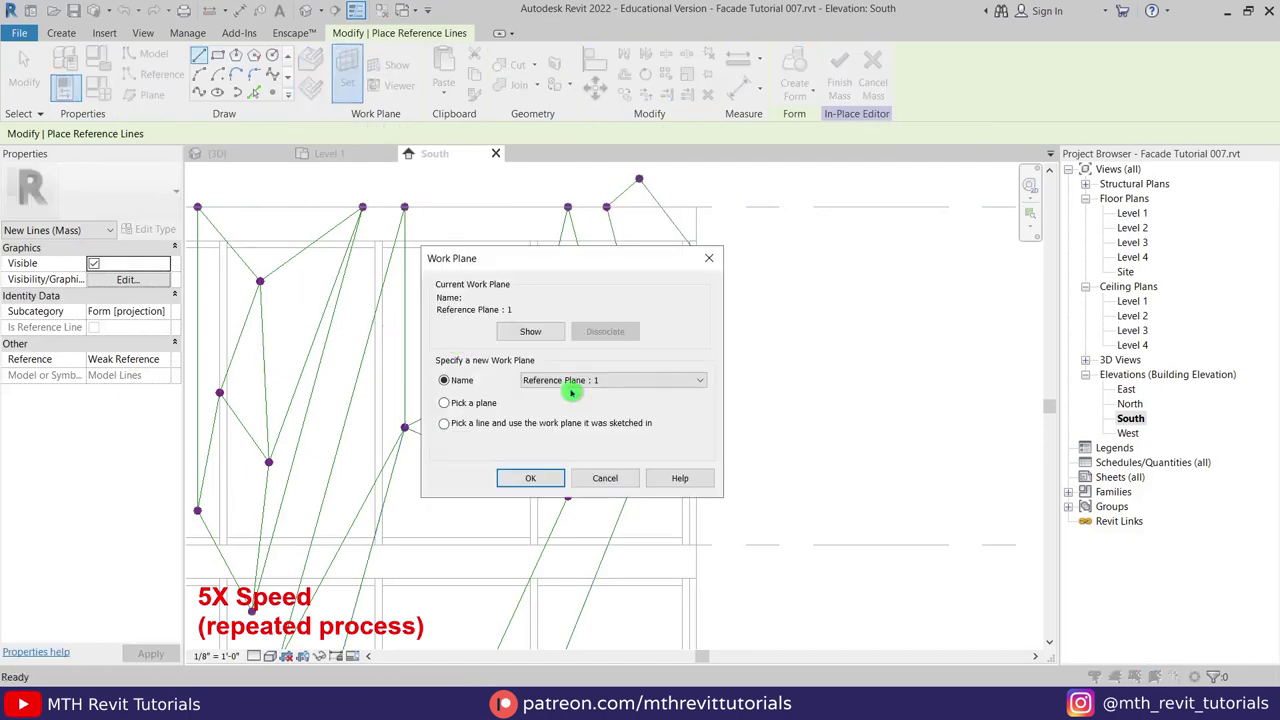
click(531, 478)
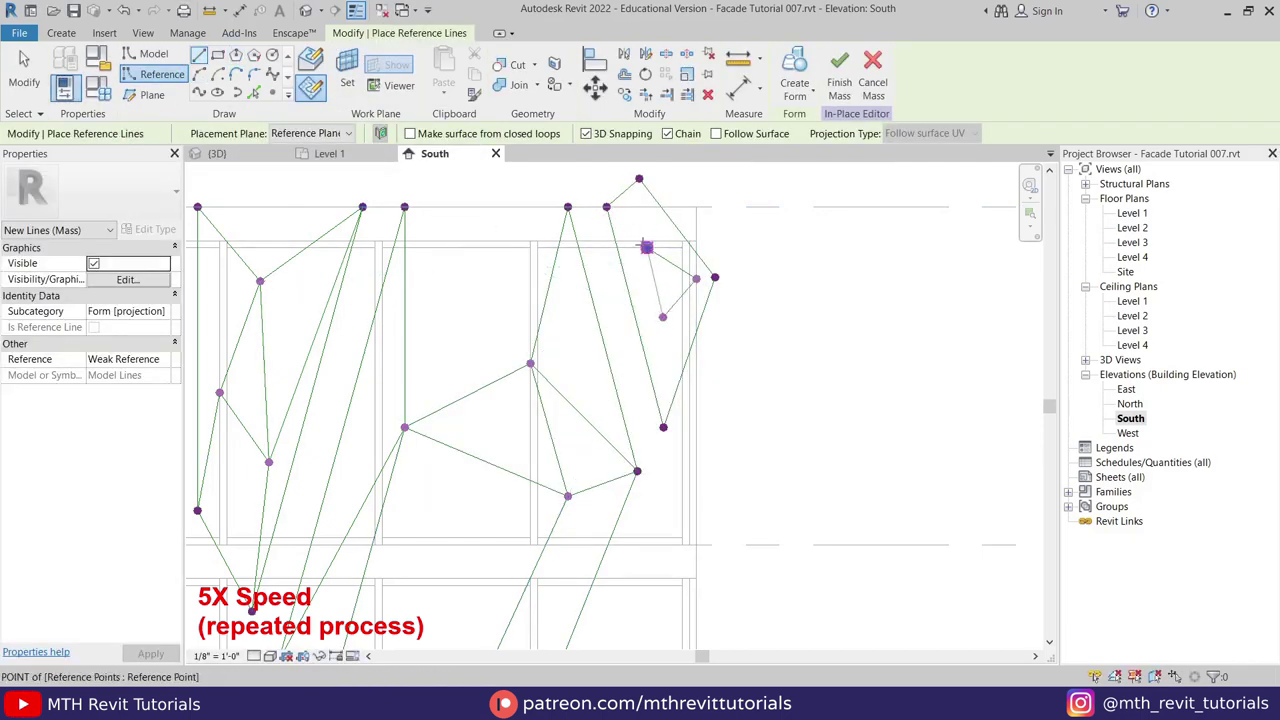
click(647, 247)
In the 3D view, connect the fourth panel's top and upper-left outline points to the inner triangle's upper vertex
click(305, 11)
click(162, 74)
shift+middle_drag(630, 250, 650, 305)
scroll(655, 305, up, 5)
click(603, 244)
click(601, 350)
click(558, 266)
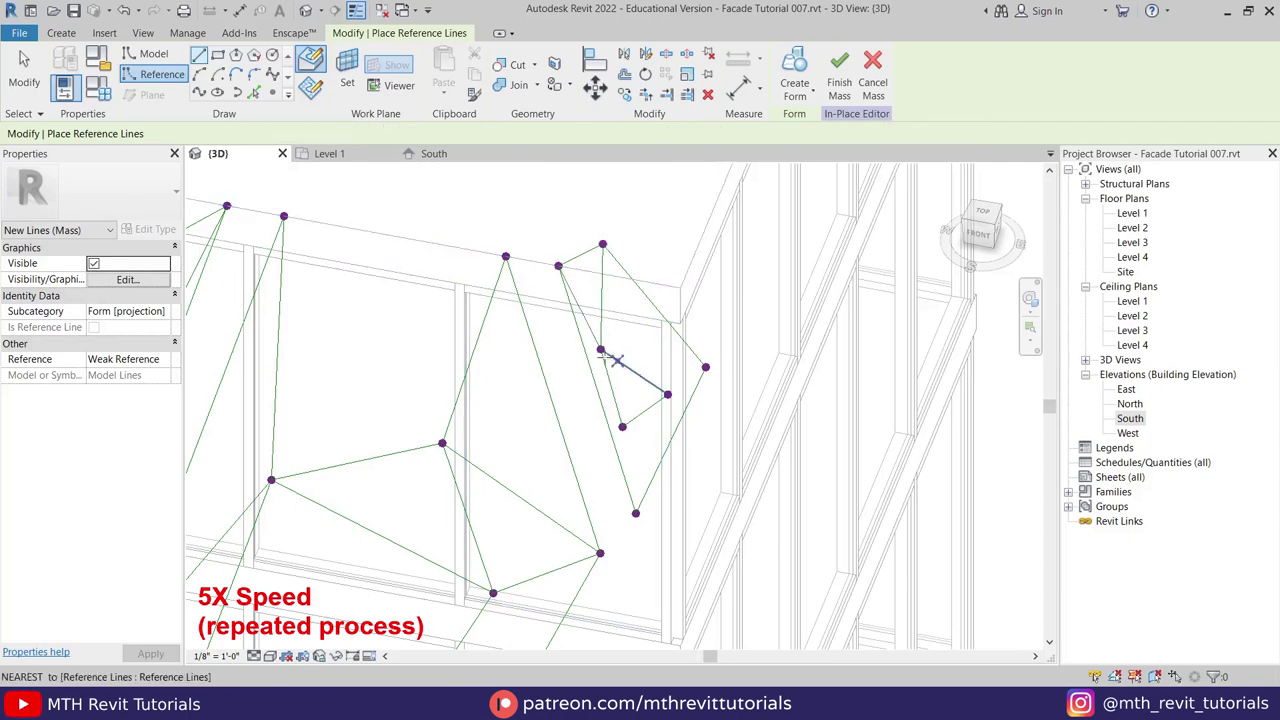
Connect the fourth panel's right and lowest outline points to the inner triangle's right and lower vertices
key(Escape)
click(706, 367)
click(668, 395)
click(636, 514)
click(622, 427)
shift+middle_drag(622, 427, 464, 642)
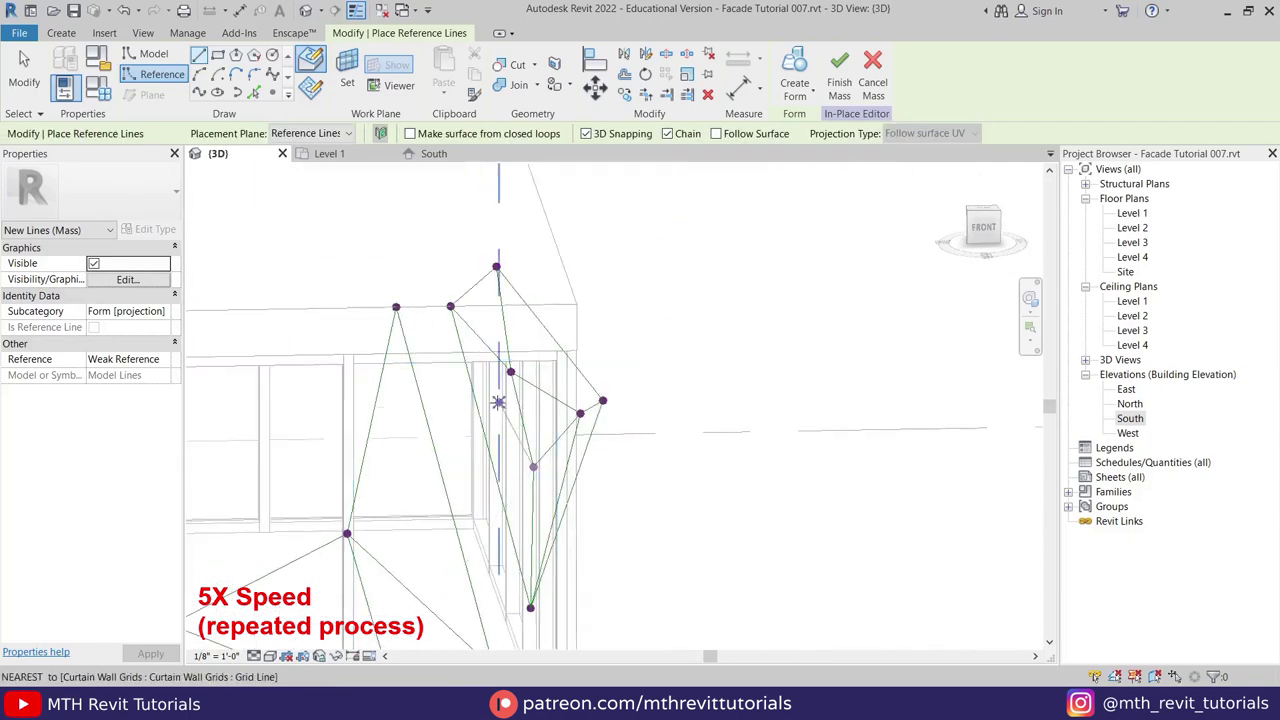
click(511, 371)
key(Escape)
scroll(685, 383, down, 5)
In the South elevation, draw the fifth panel's closed five-sided outline on the outline reference plane, one storey below the first panel
double_click(1131, 419)
scroll(748, 293, down, 5)
click(61, 33)
click(162, 74)
click(311, 88)
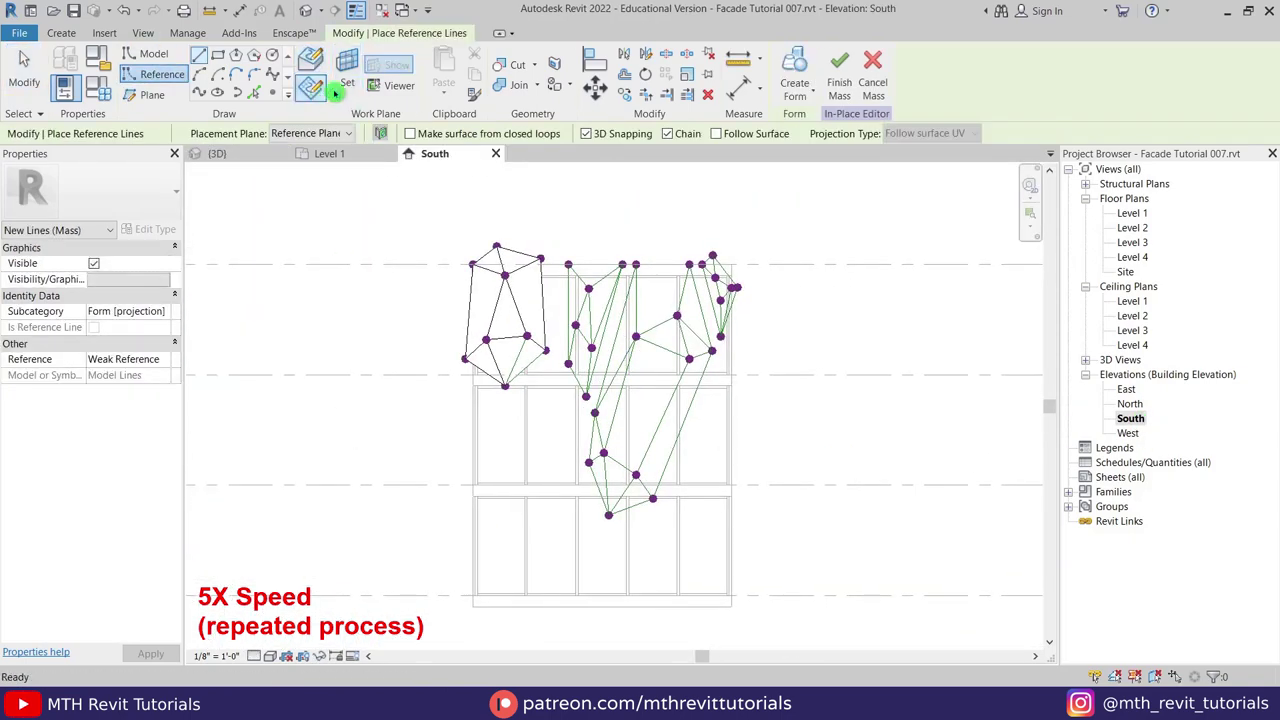
click(347, 72)
click(614, 381)
click(598, 439)
click(530, 477)
scroll(593, 495, up, 2)
click(530, 352)
click(506, 394)
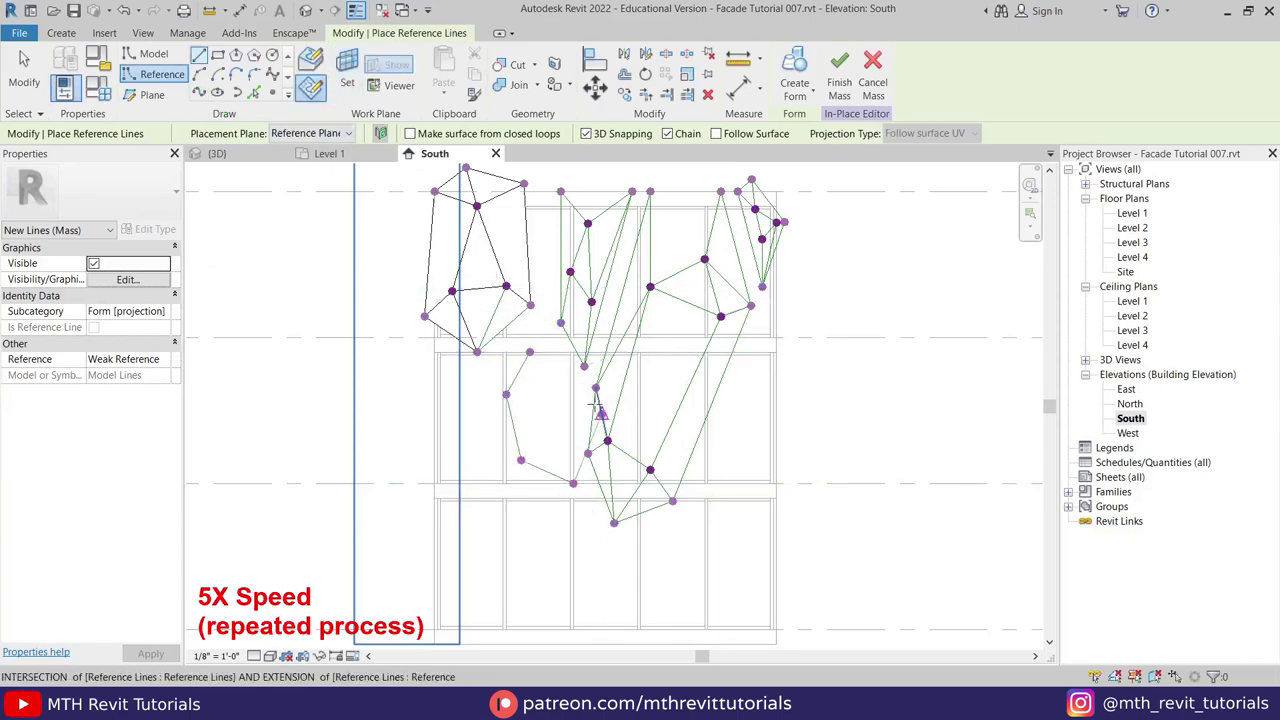
scroll(582, 416, up, 1)
click(577, 421)
click(513, 331)
Switch to the other reference plane and draw a closed four-sided inner polygon inside the fifth panel's outline
click(347, 72)
click(680, 381)
click(688, 415)
click(541, 473)
click(514, 436)
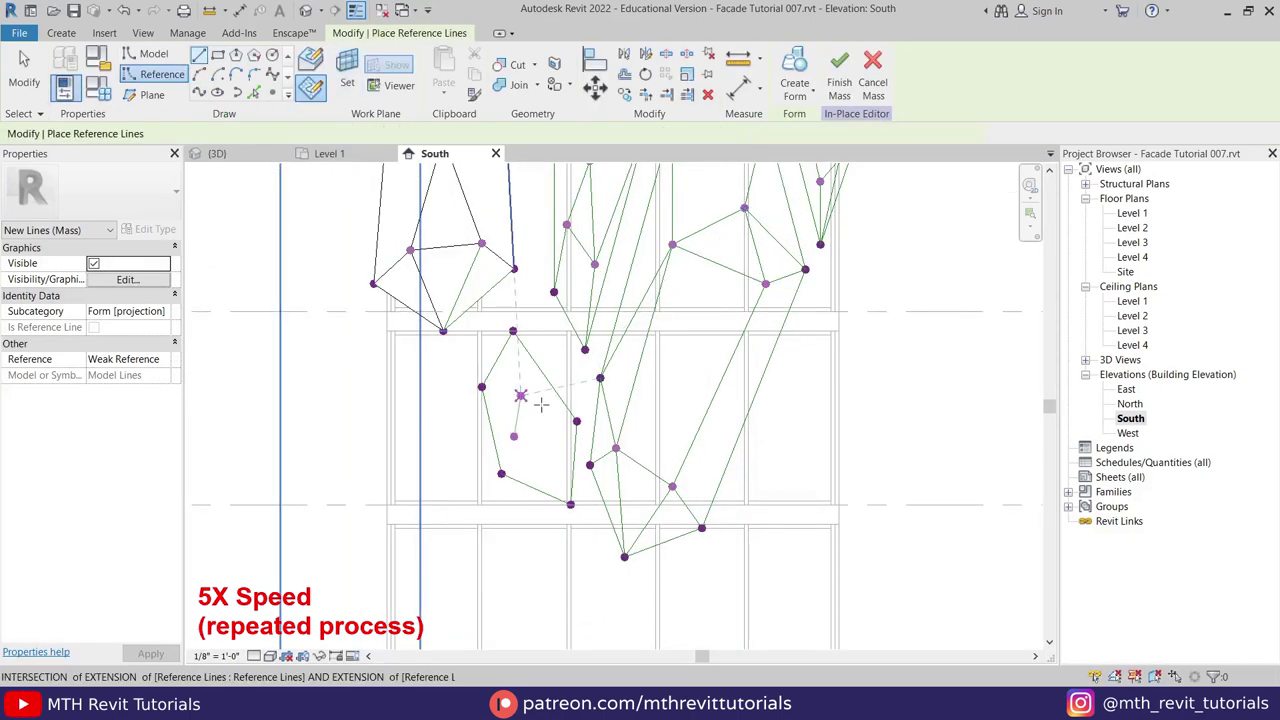
click(521, 395)
click(554, 420)
click(554, 478)
click(514, 436)
In the 3D view, connect the fifth panel's outline points to the nearest vertices of its inner polygon with 3D-snapped reference lines
click(217, 154)
shift+middle_drag(565, 440, 650, 455)
click(311, 58)
click(530, 310)
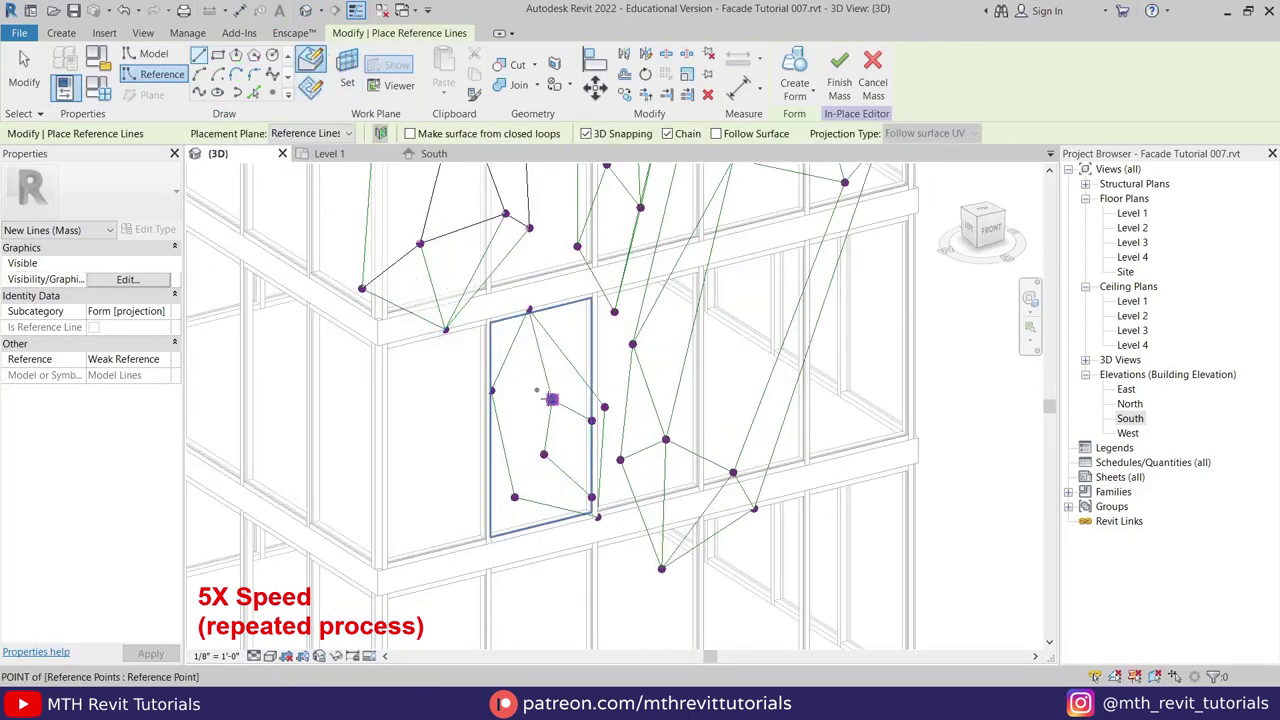
click(515, 497)
key(Escape)
click(592, 497)
shift+middle_drag(594, 497, 540, 437)
In the South elevation, draw the sixth panel's closed five-sided outline on the outline reference plane, west of the fifth panel
click(434, 154)
key(Escape)
key(Escape)
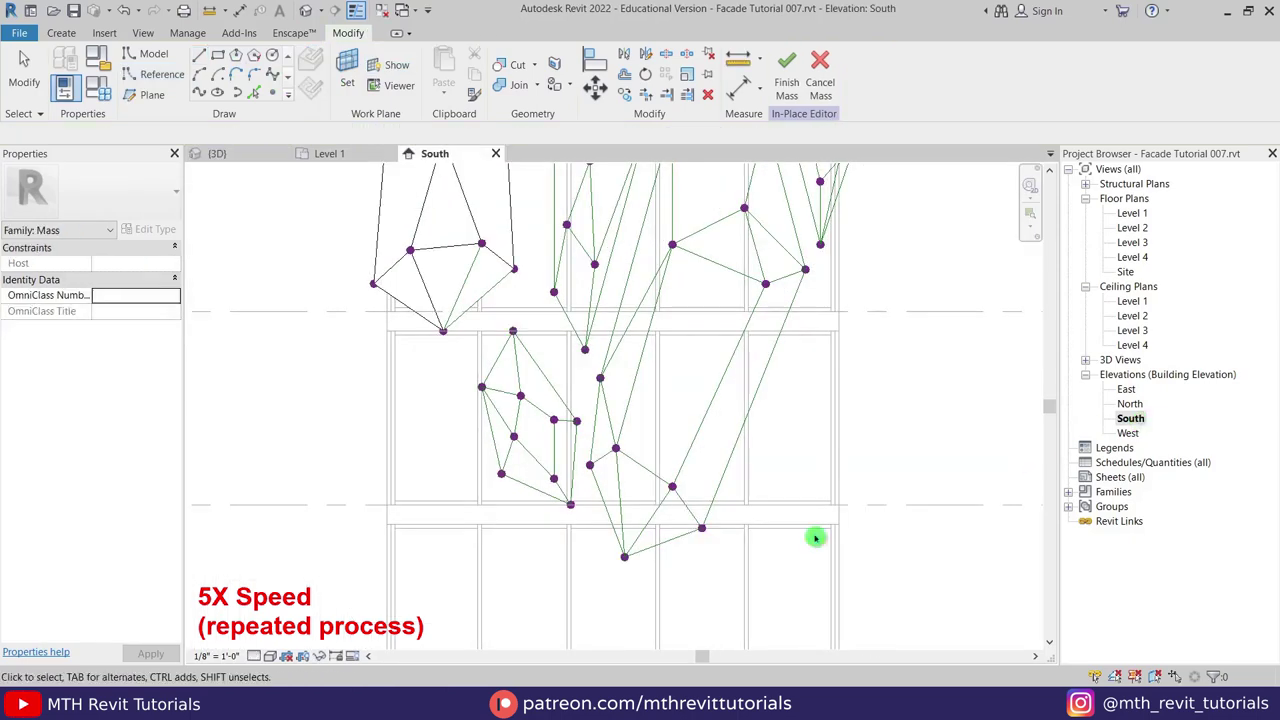
scroll(814, 537, down, 1)
click(162, 75)
click(160, 74)
click(527, 477)
scroll(491, 410, up, 2)
click(382, 316)
click(460, 272)
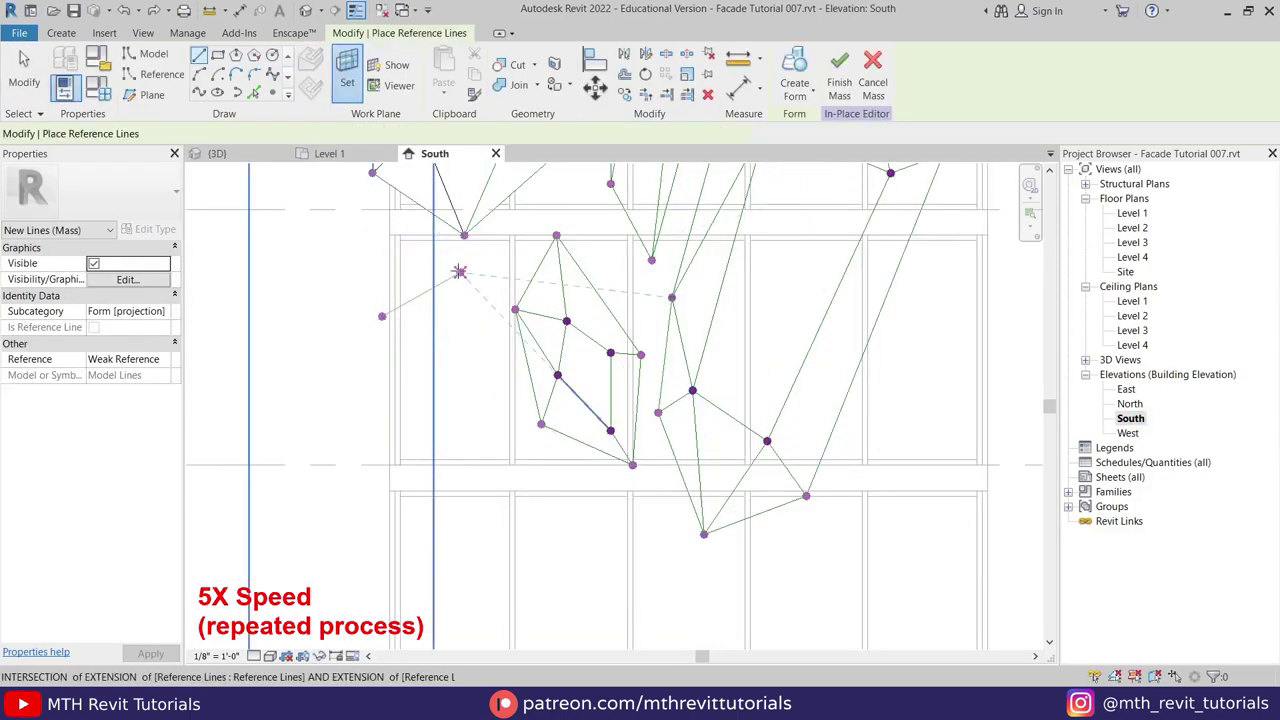
click(502, 328)
click(482, 453)
click(408, 430)
click(382, 316)
Switch to the other reference plane and draw a closed four-sided inner polygon inside the sixth panel's outline
click(545, 480)
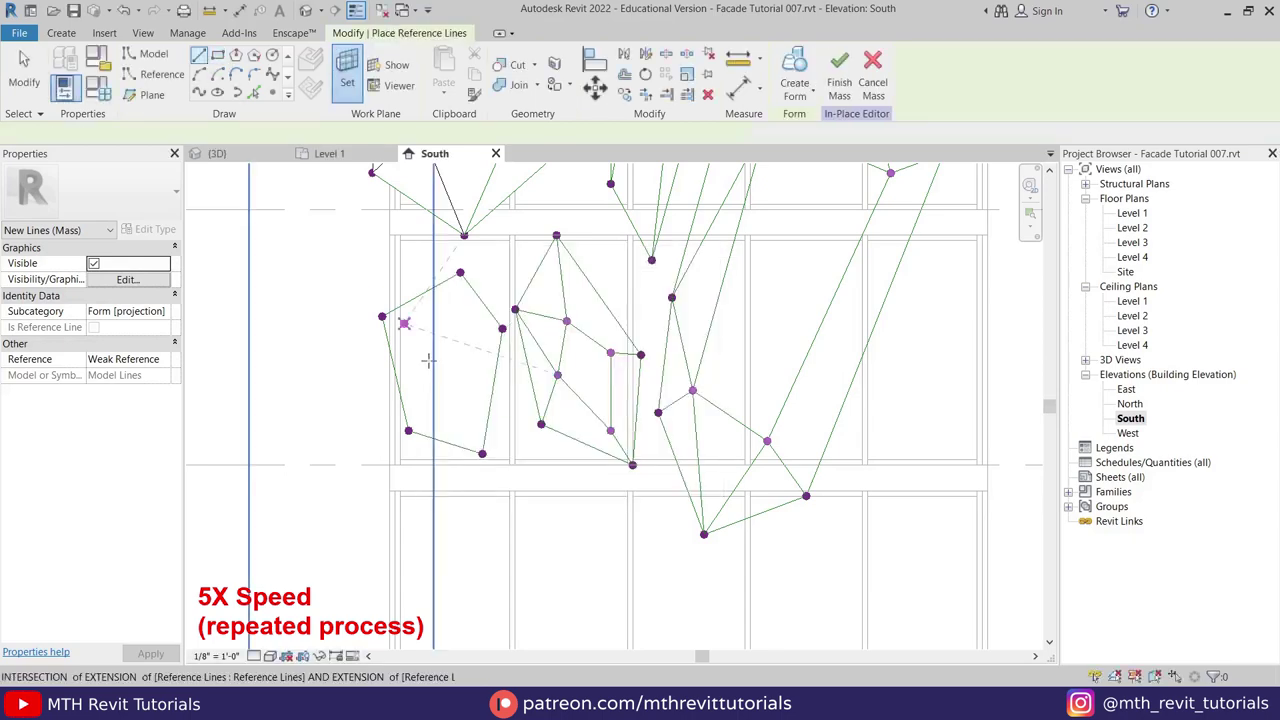
click(400, 335)
click(472, 305)
click(475, 380)
click(437, 424)
In the 3D view, join the sixth panel's outline points to its inner polygon's vertices with reference lines
click(217, 153)
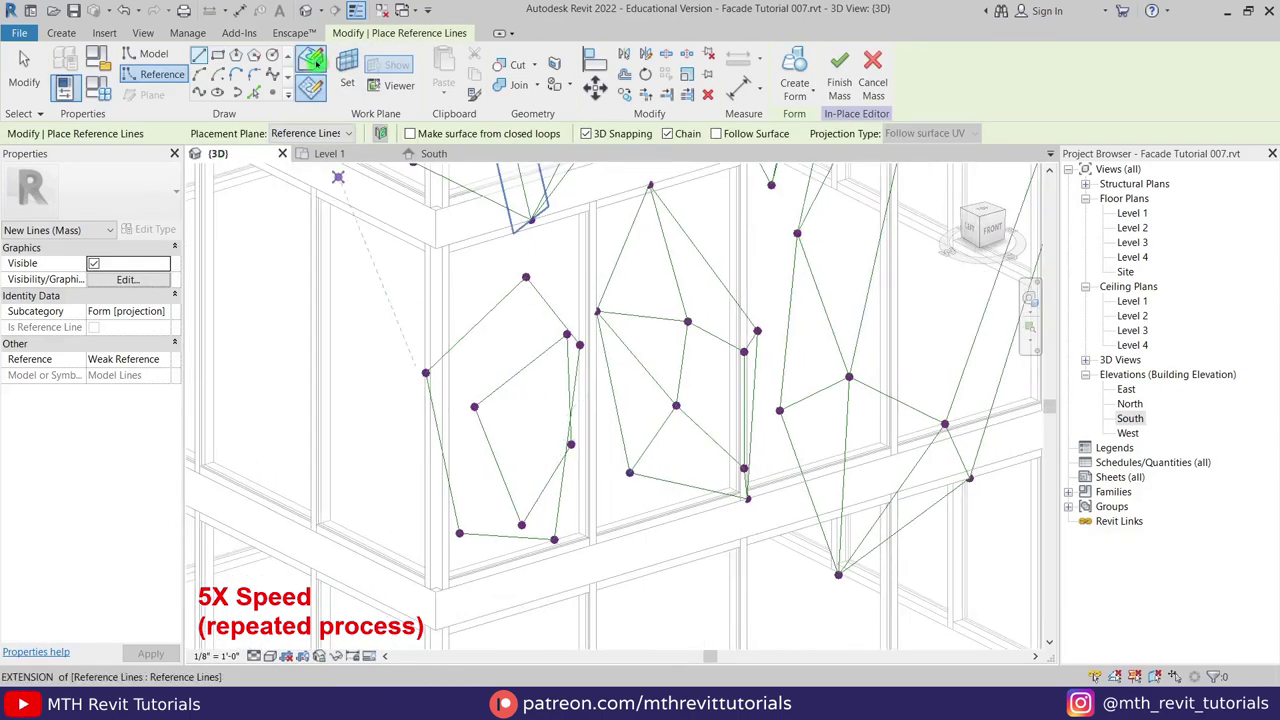
click(567, 334)
scroll(545, 390, down, 2)
shift+middle_drag(540, 405, 471, 414)
scroll(442, 335, up, 1)
click(449, 321)
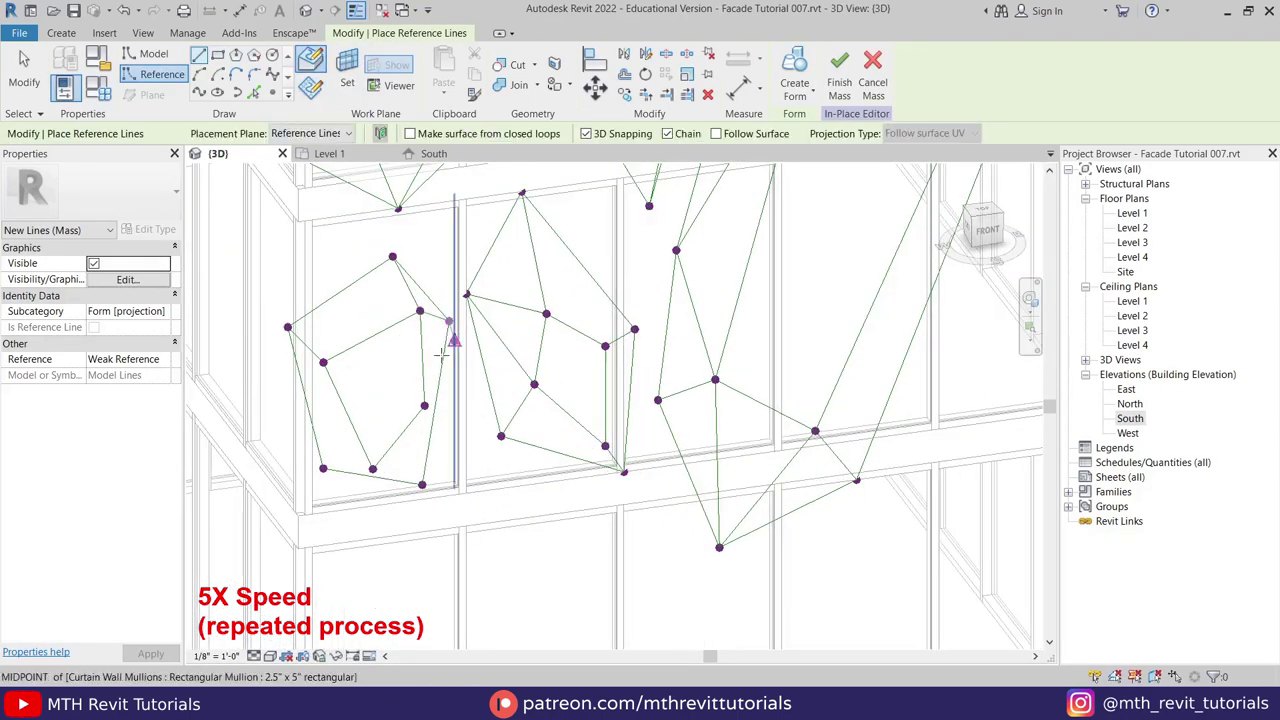
click(425, 405)
scroll(420, 388, down, 2)
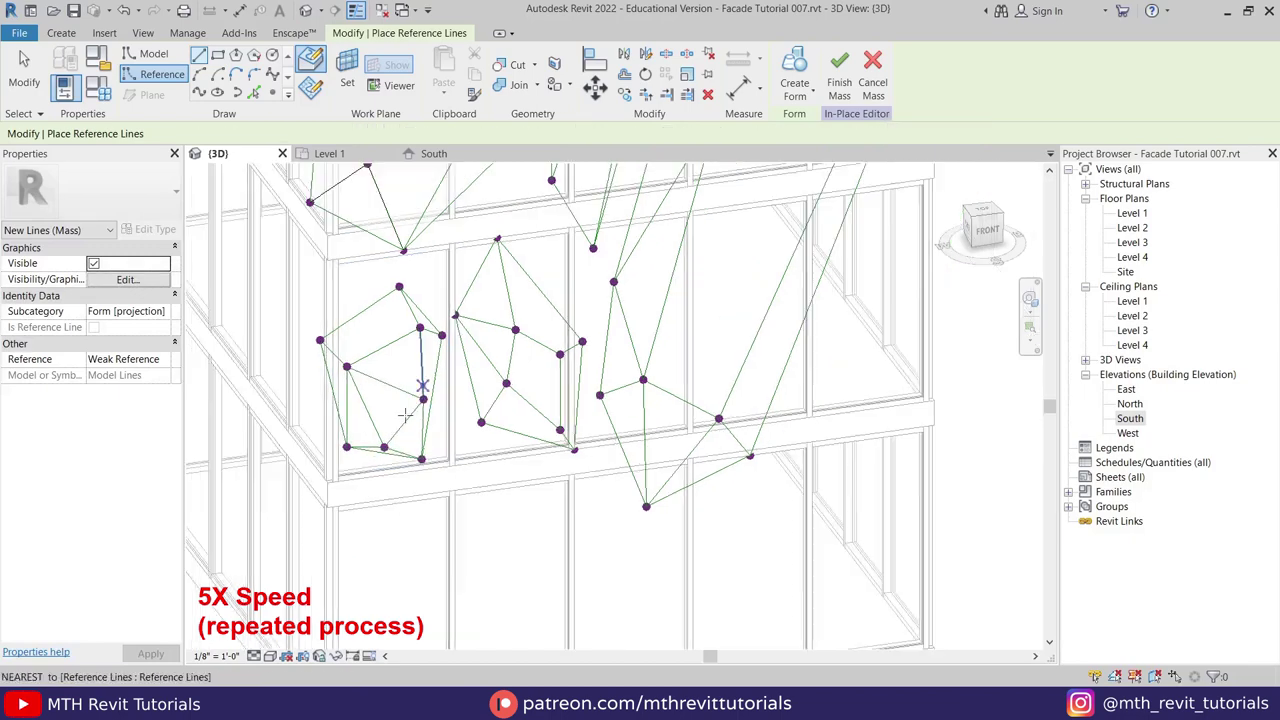
shift+middle_drag(420, 386, 697, 466)
In the South elevation, draw the seventh panel's closed six-sided outline on the outline reference plane, at the west end of the lowest storey
double_click(1130, 419)
scroll(560, 350, down, 2)
click(152, 74)
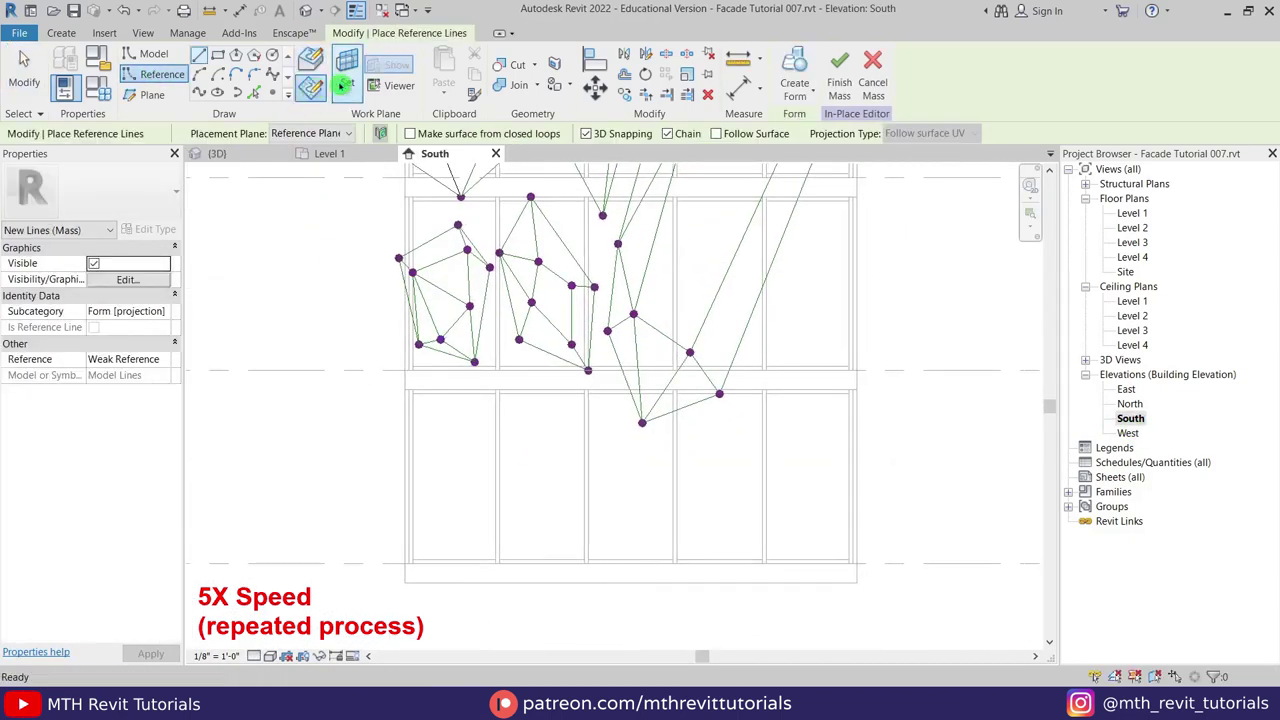
click(347, 82)
click(540, 476)
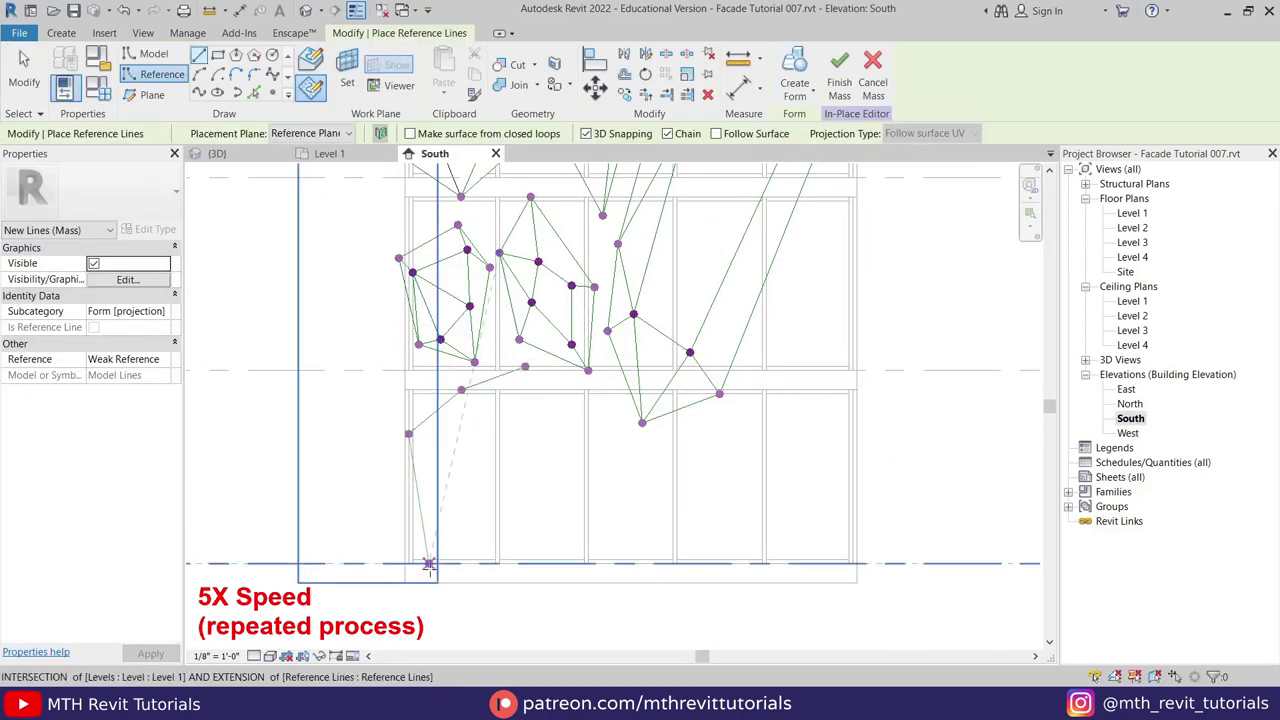
click(513, 460)
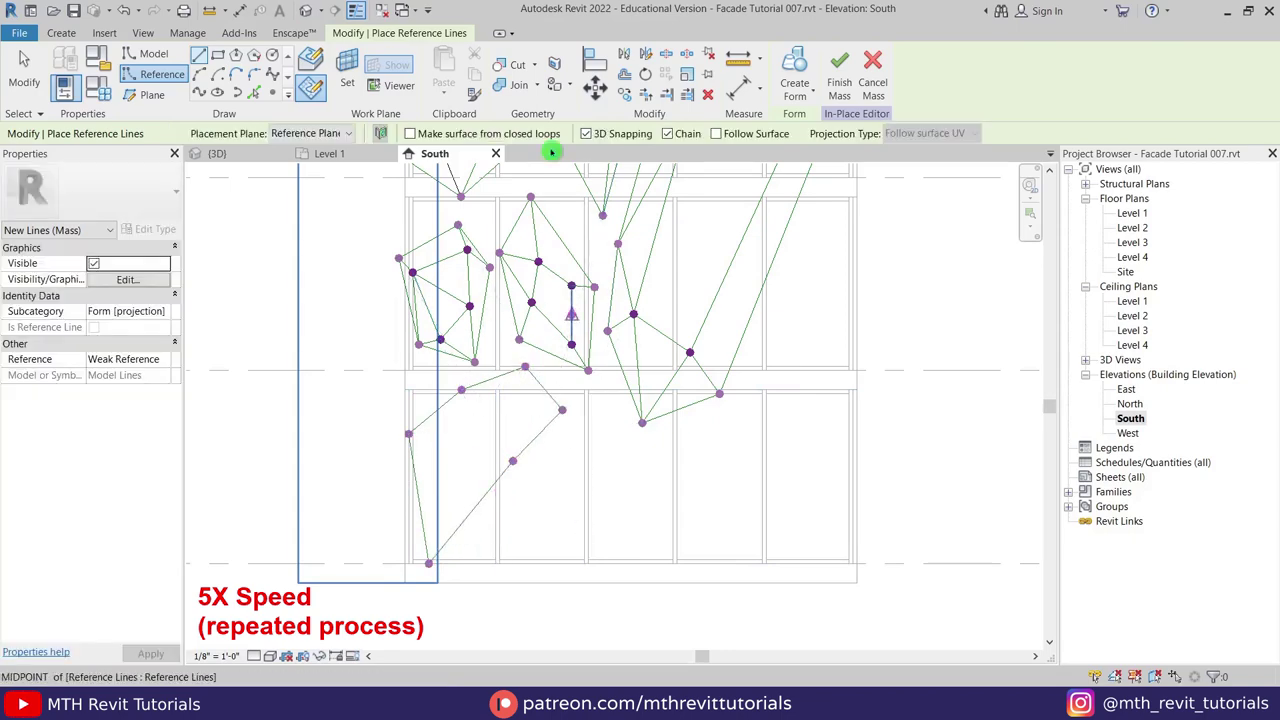
Set the other reference plane as work plane and draw a closed four-sided inner polygon inside the seventh panel's outline
click(347, 82)
click(590, 380)
click(568, 447)
click(530, 477)
scroll(452, 431, up, 1)
click(425, 451)
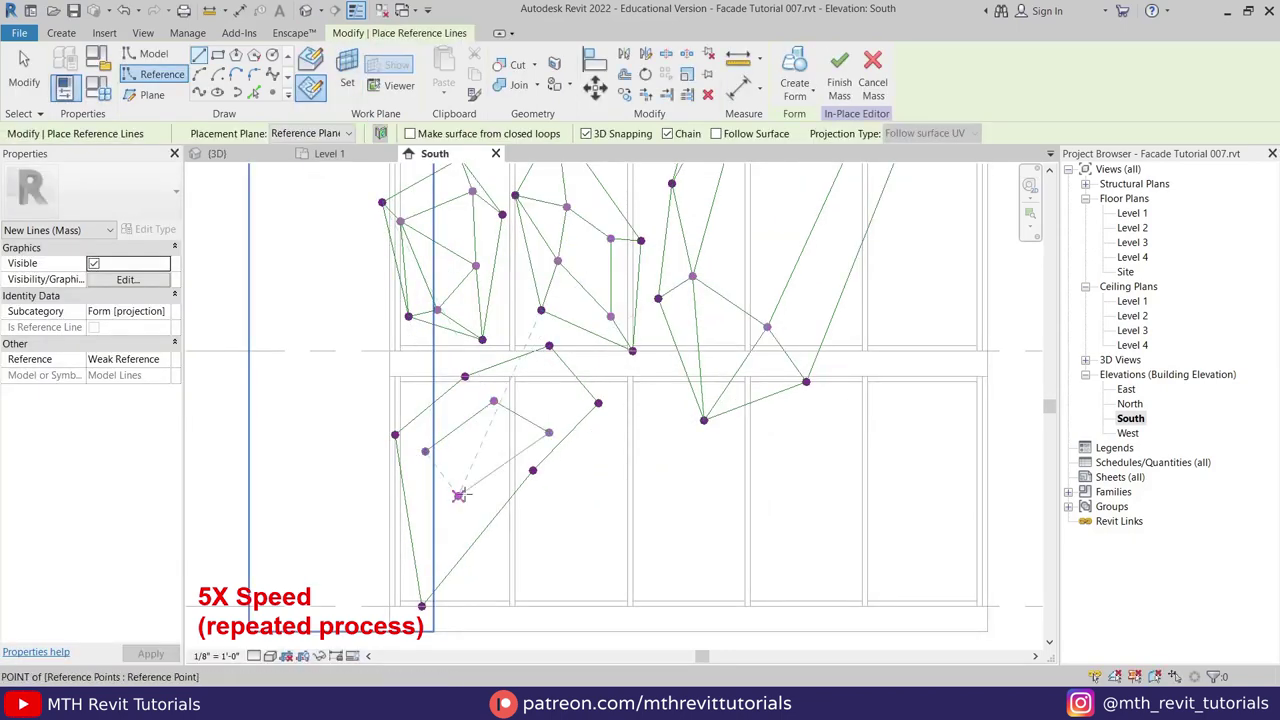
In the 3D view, link the seventh panel's outline points to its inner polygon's vertices with reference lines
click(236, 154)
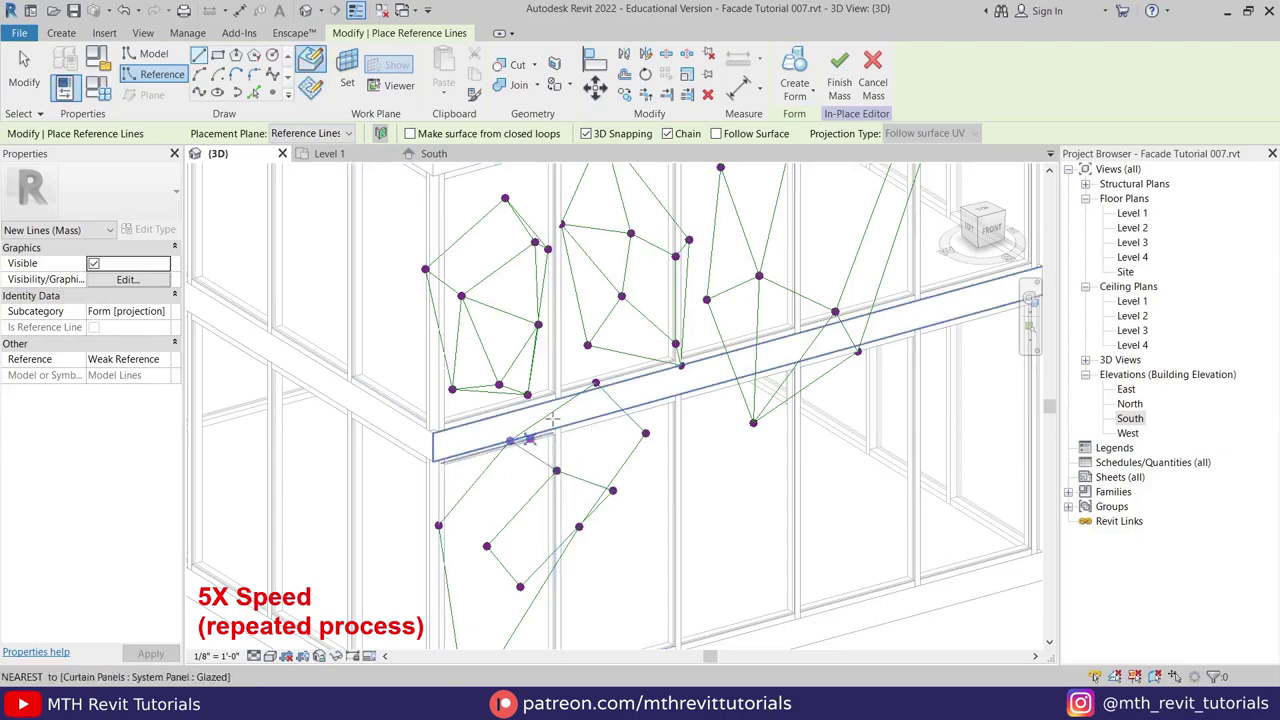
shift+middle_drag(553, 420, 400, 420)
scroll(450, 400, up, 1)
click(444, 350)
click(614, 367)
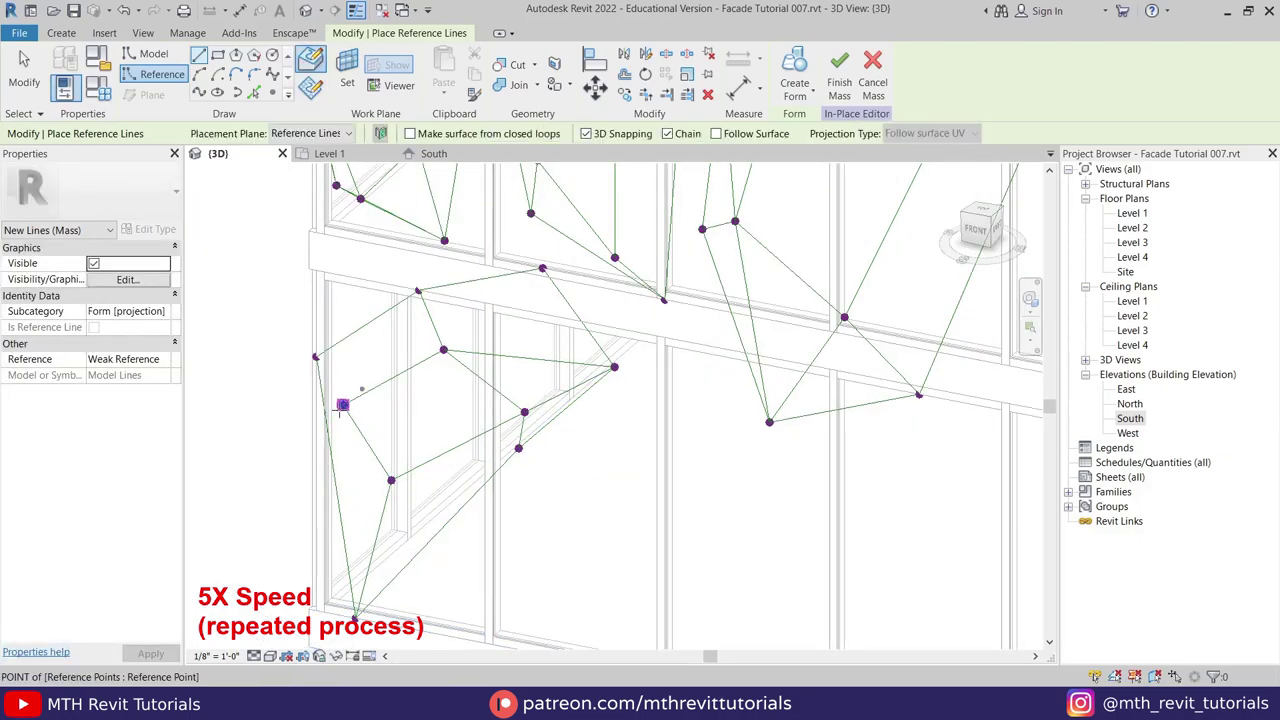
click(343, 406)
click(316, 357)
scroll(475, 474, down, 5)
shift+middle_drag(494, 474, 630, 450)
In the South elevation, draw the eighth panel's closed five-sided outline on the outline reference plane, at the middle storey's east end
double_click(1143, 420)
scroll(797, 437, up, 1)
middle_drag(797, 437, 497, 590)
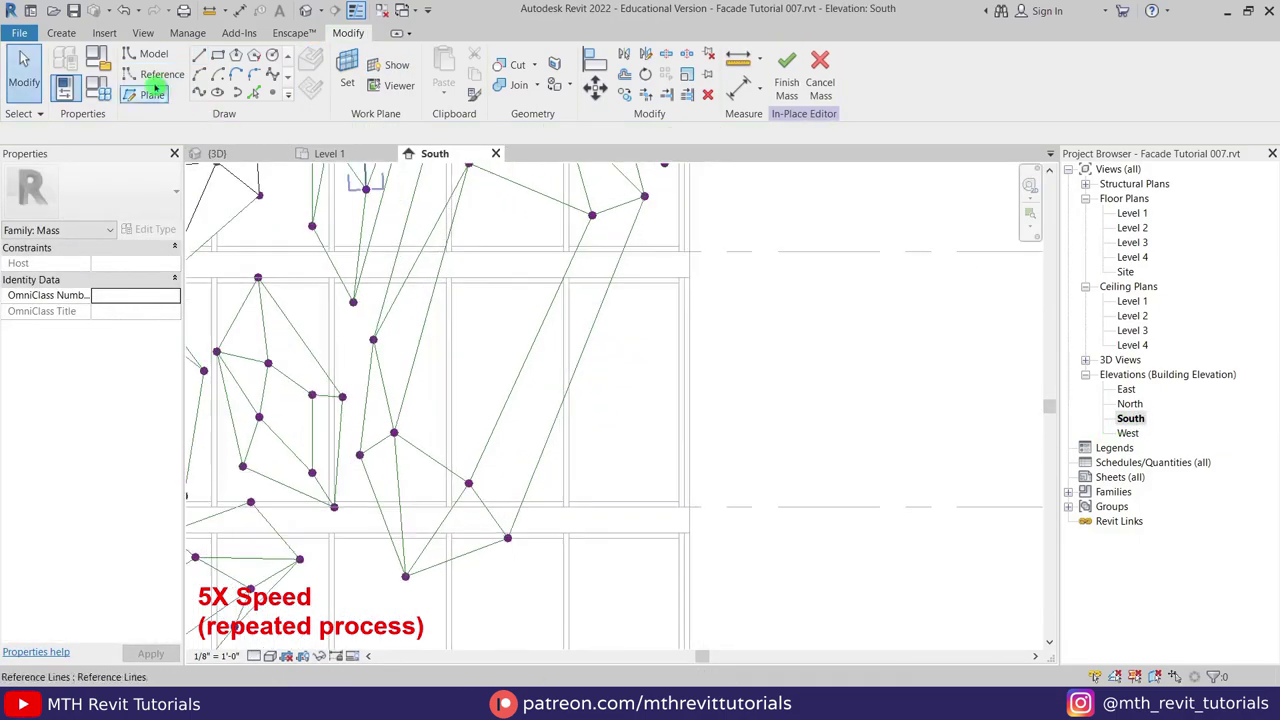
click(156, 80)
click(347, 75)
click(540, 477)
click(637, 319)
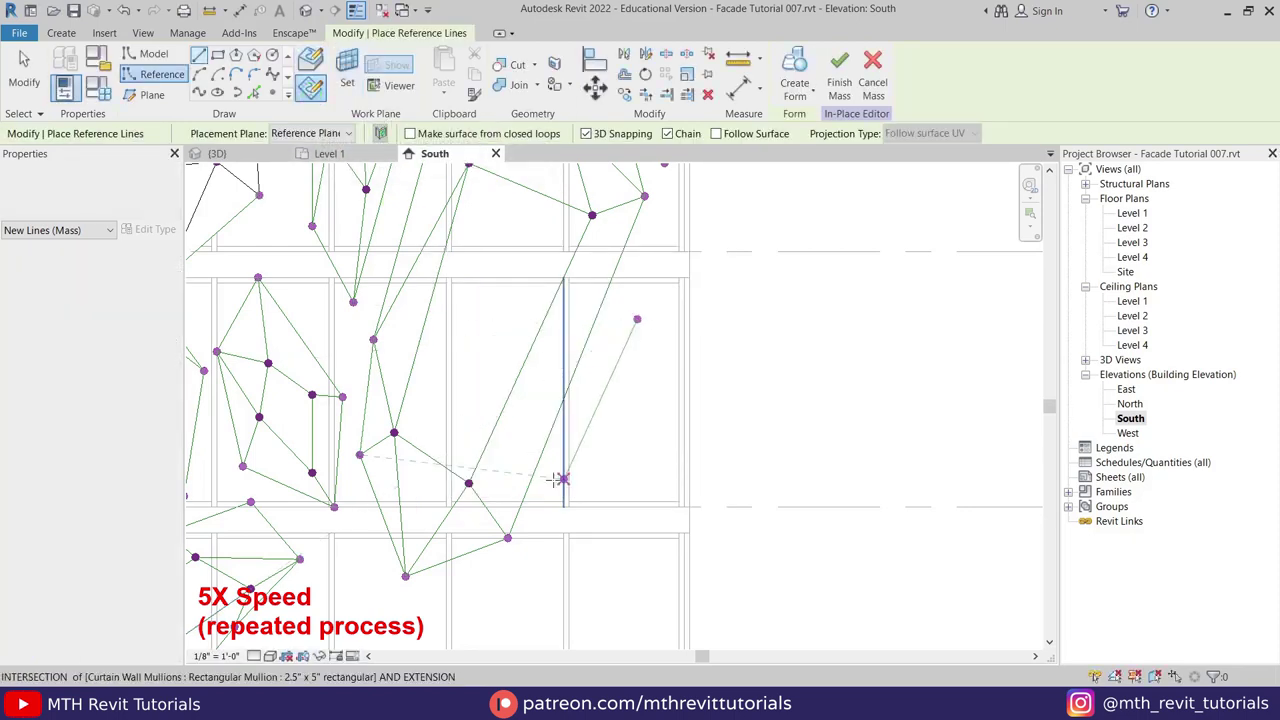
click(689, 366)
click(671, 507)
click(603, 587)
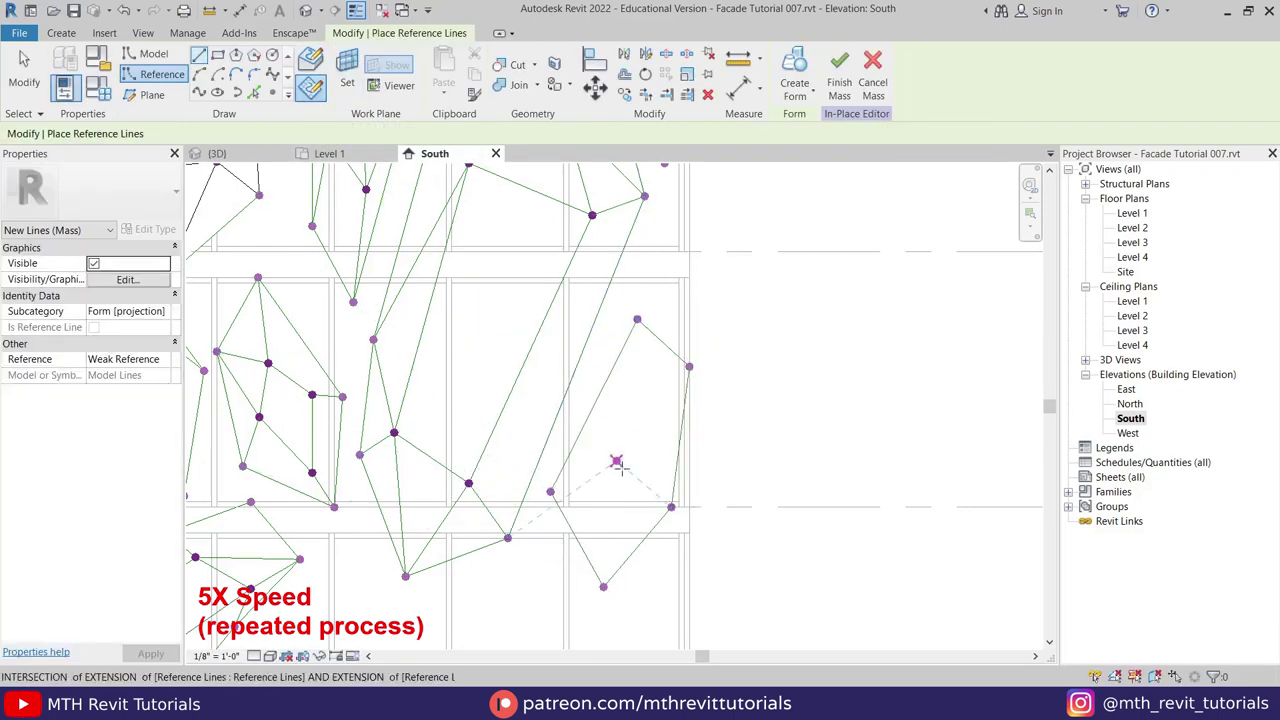
Switch to the inner reference plane and draw a closed four-sided polygon inside the eighth panel's outline
click(347, 75)
click(529, 477)
click(598, 473)
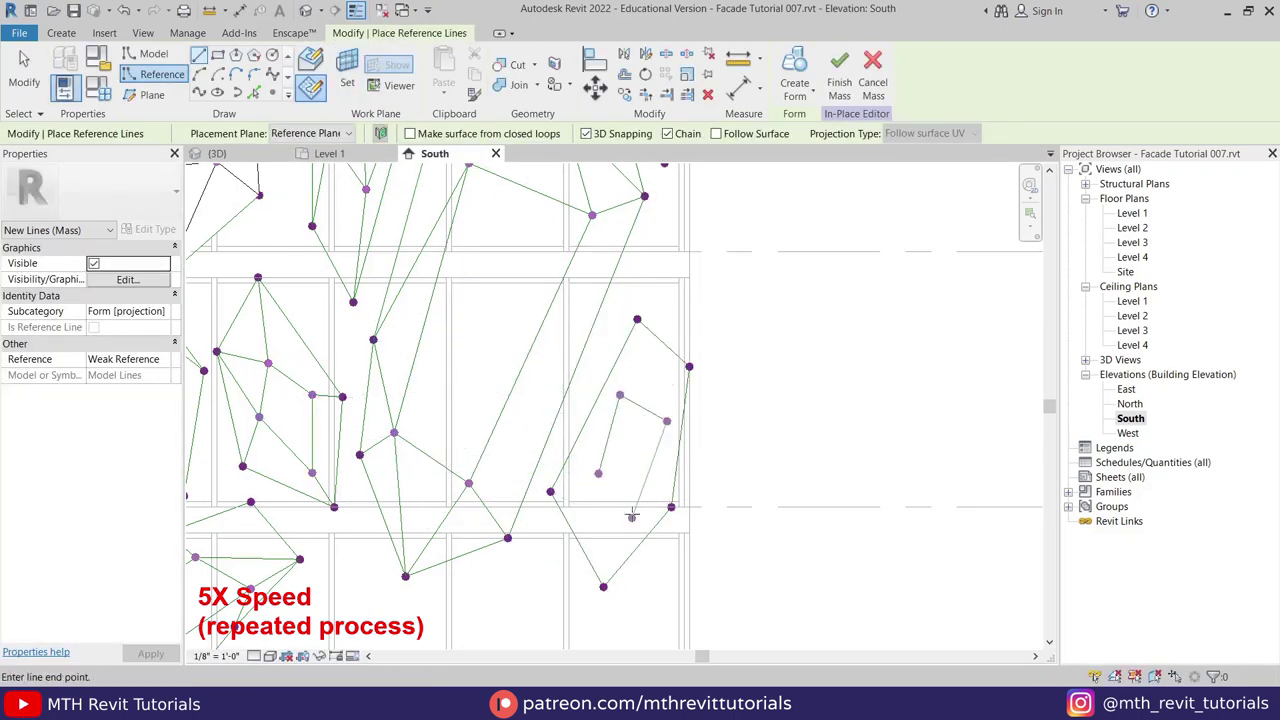
In the 3D view, connect the eighth panel's outline points to its inner polygon's vertices and leave reference-line placement
click(217, 153)
scroll(662, 453, up, 3)
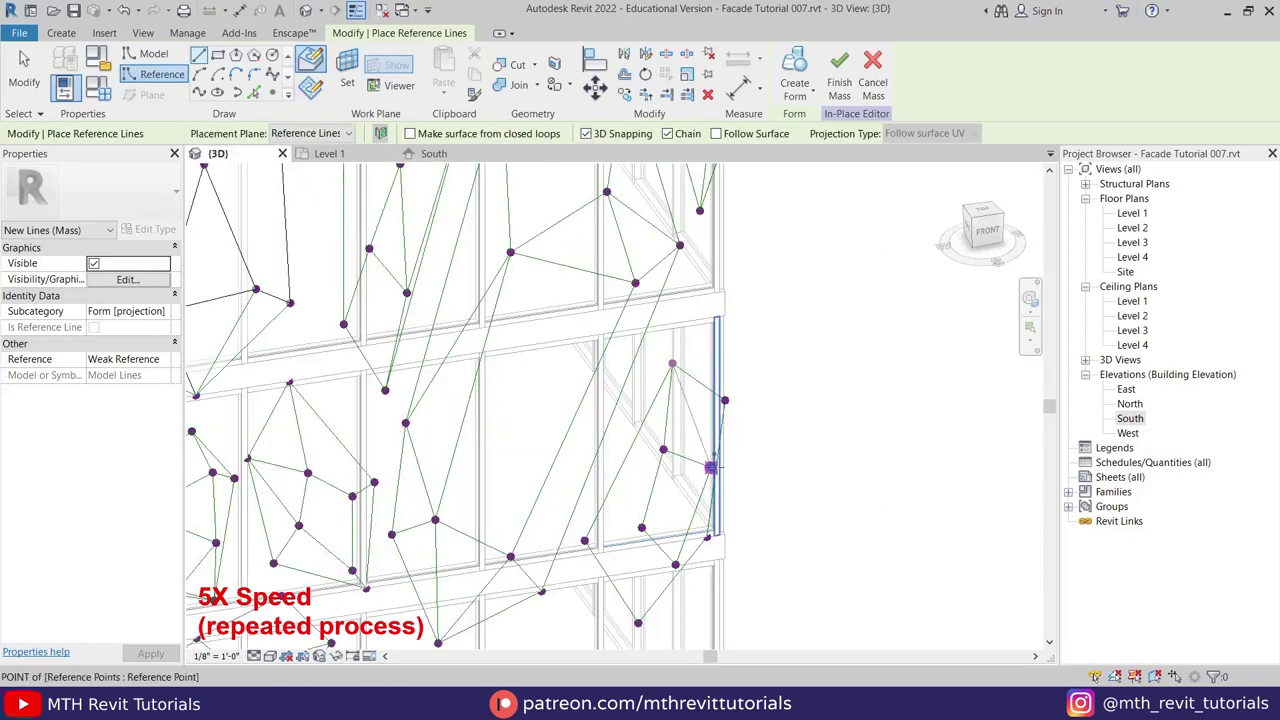
click(710, 467)
scroll(634, 608, down, 10)
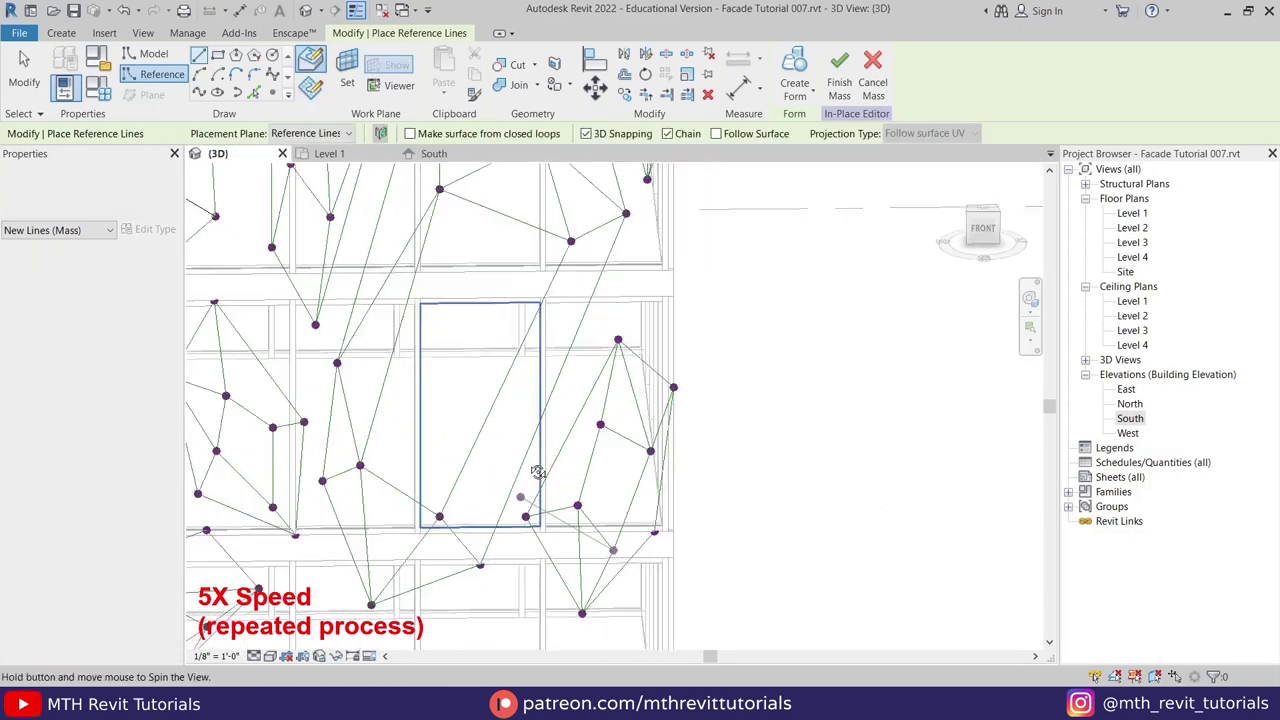
shift+middle_drag(808, 580, 850, 582)
key(Escape)
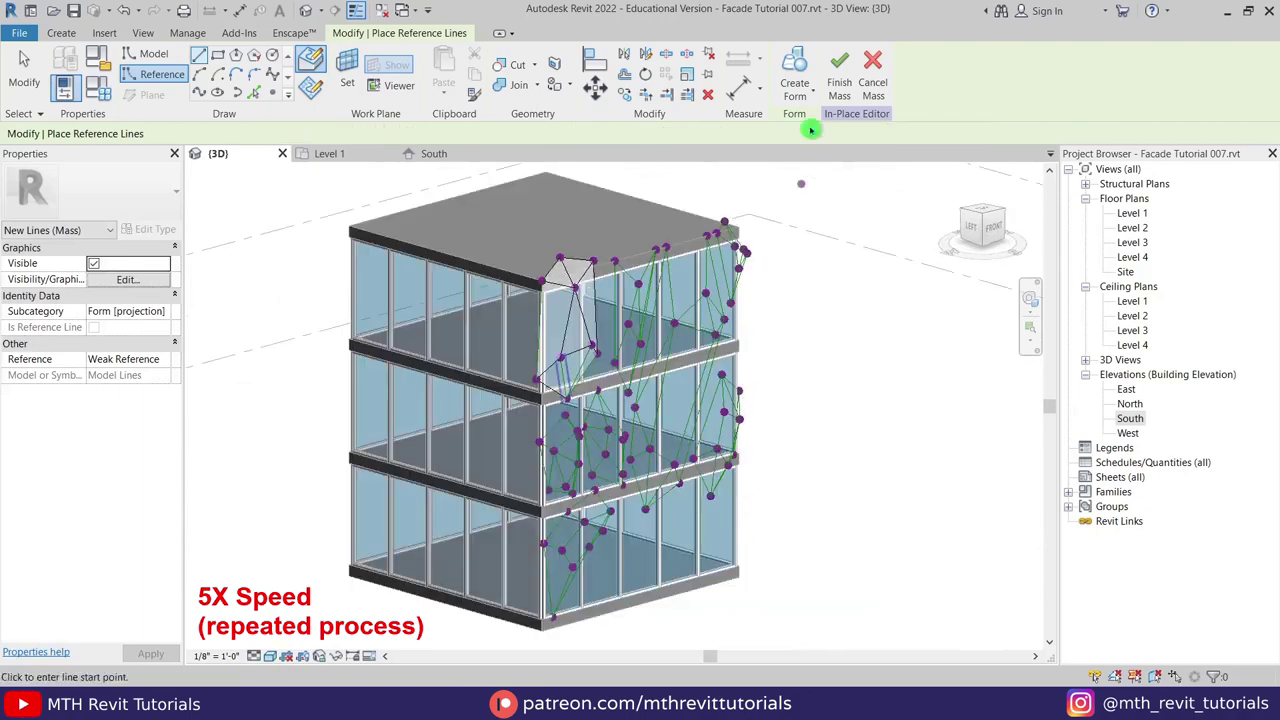
Create planar surface forms from the second panel's top triangle and its inner triangle on the top storey
scroll(680, 243, up, 5)
drag(503, 295, 735, 478)
click(624, 499)
key(Escape)
scroll(590, 480, down, 2)
shift+middle_drag(594, 505, 745, 475)
scroll(580, 545, up, 3)
click(626, 510)
click(798, 70)
click(648, 663)
scroll(645, 500, down, 2)
Create a surface form from the reference lines on the second panel's left side
click(757, 314)
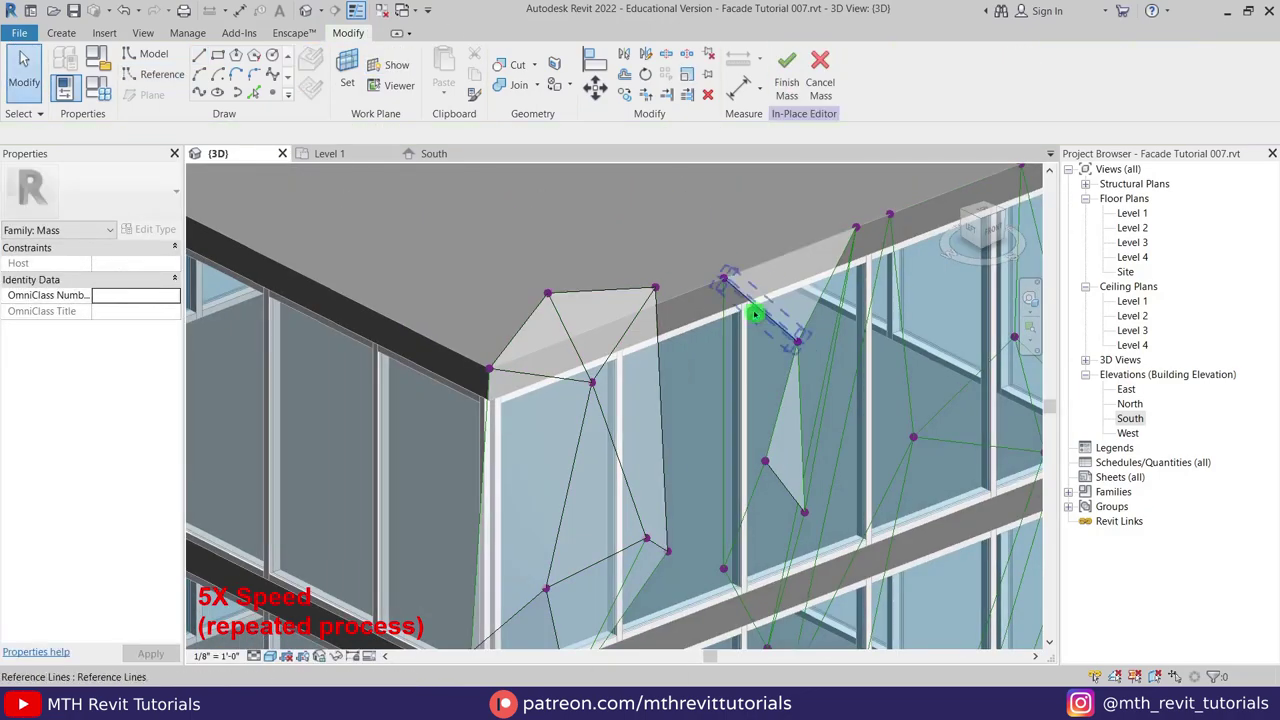
ctrl+click(724, 430)
key(Escape)
shift+middle_drag(551, 596, 640, 480)
scroll(508, 360, up, 3)
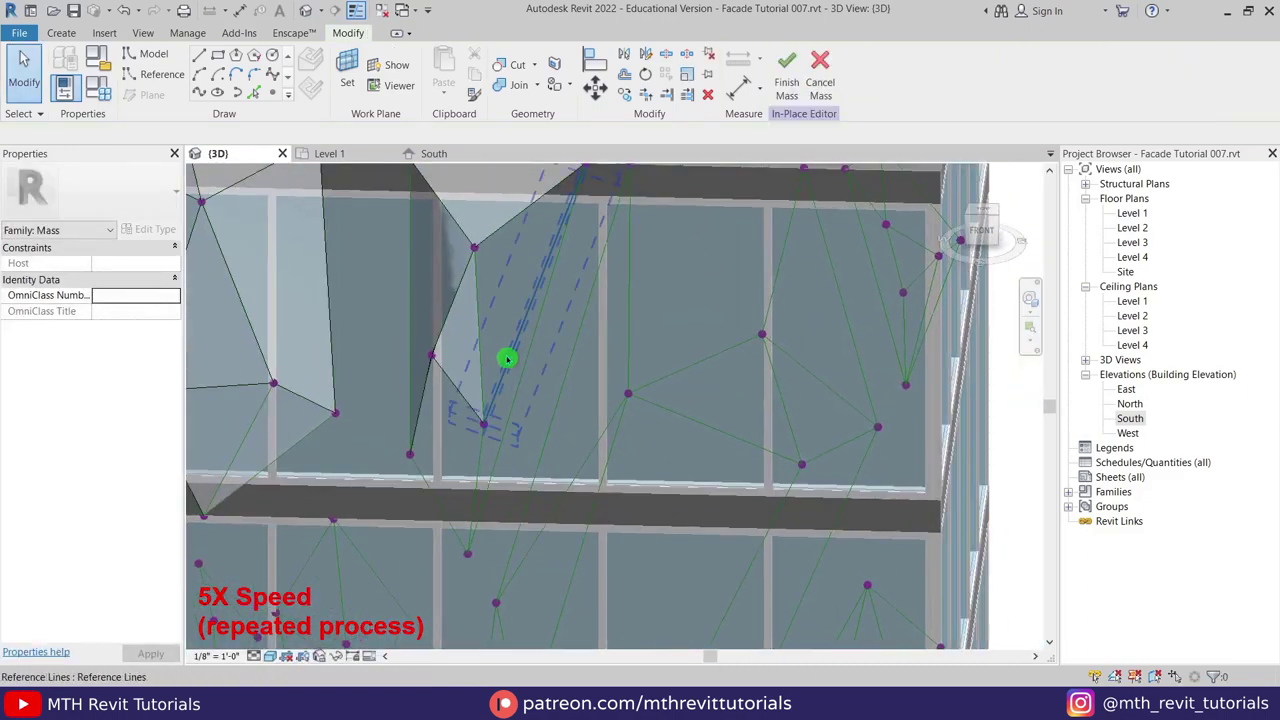
Create the two long triangular surface forms on the second panel's right side, from its upper-right outline point
click(508, 360)
ctrl+click(535, 217)
click(793, 72)
scroll(600, 400, down, 4)
shift+middle_drag(620, 400, 583, 400)
scroll(572, 345, up, 3)
click(582, 237)
ctrl+click(526, 385)
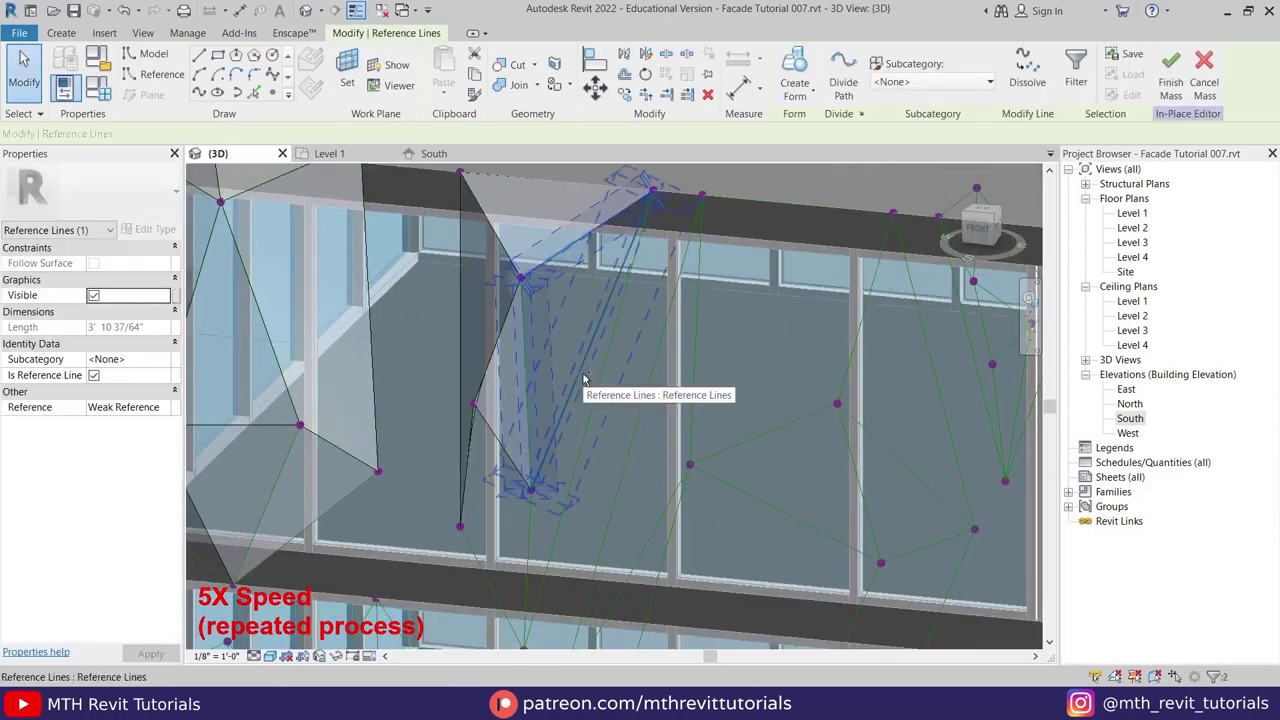
click(793, 70)
click(551, 511)
click(563, 505)
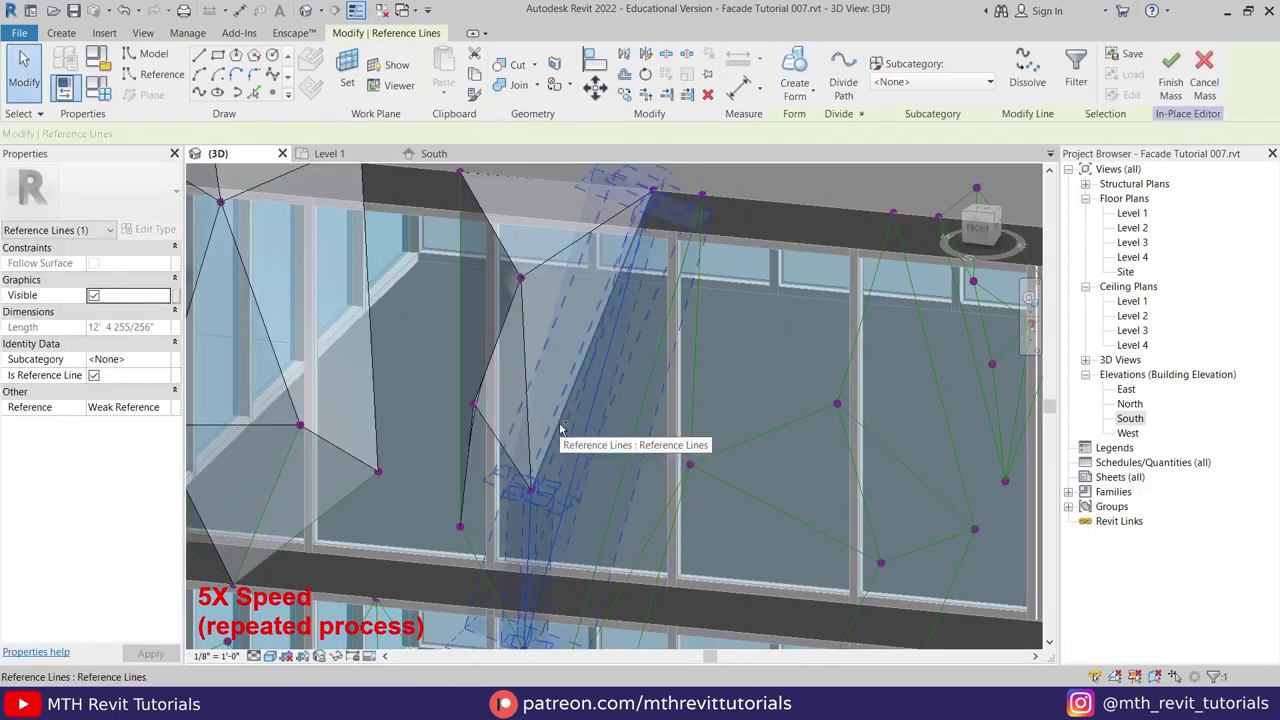
click(718, 258)
Select the four reference lines at the second panel's lower end and create a four-sided surface form
scroll(700, 295, down, 2)
shift+middle_drag(623, 360, 710, 345)
scroll(740, 340, up, 3)
click(766, 323)
ctrl+click(735, 490)
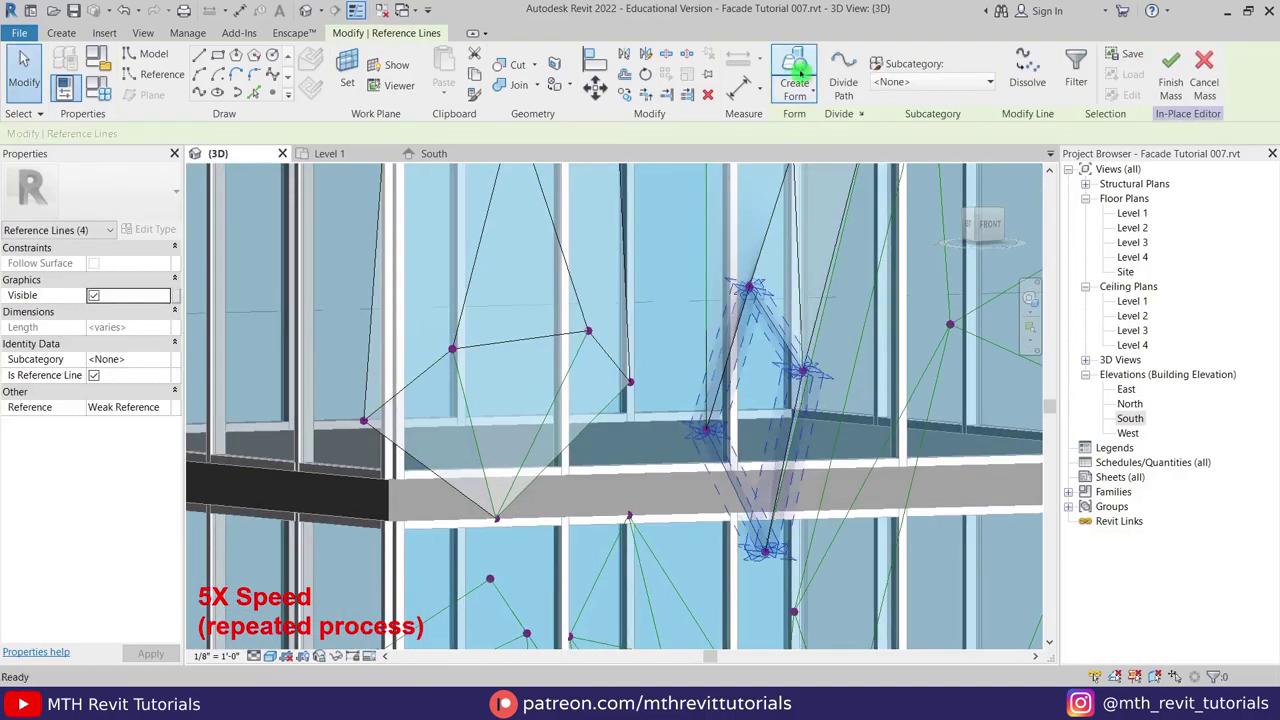
click(800, 72)
click(569, 334)
Create a four-sided surface form between the third panel's top outline edge and its inner polygon's upper edge
scroll(569, 334, down, 2)
shift+middle_drag(640, 230, 705, 340)
click(819, 345)
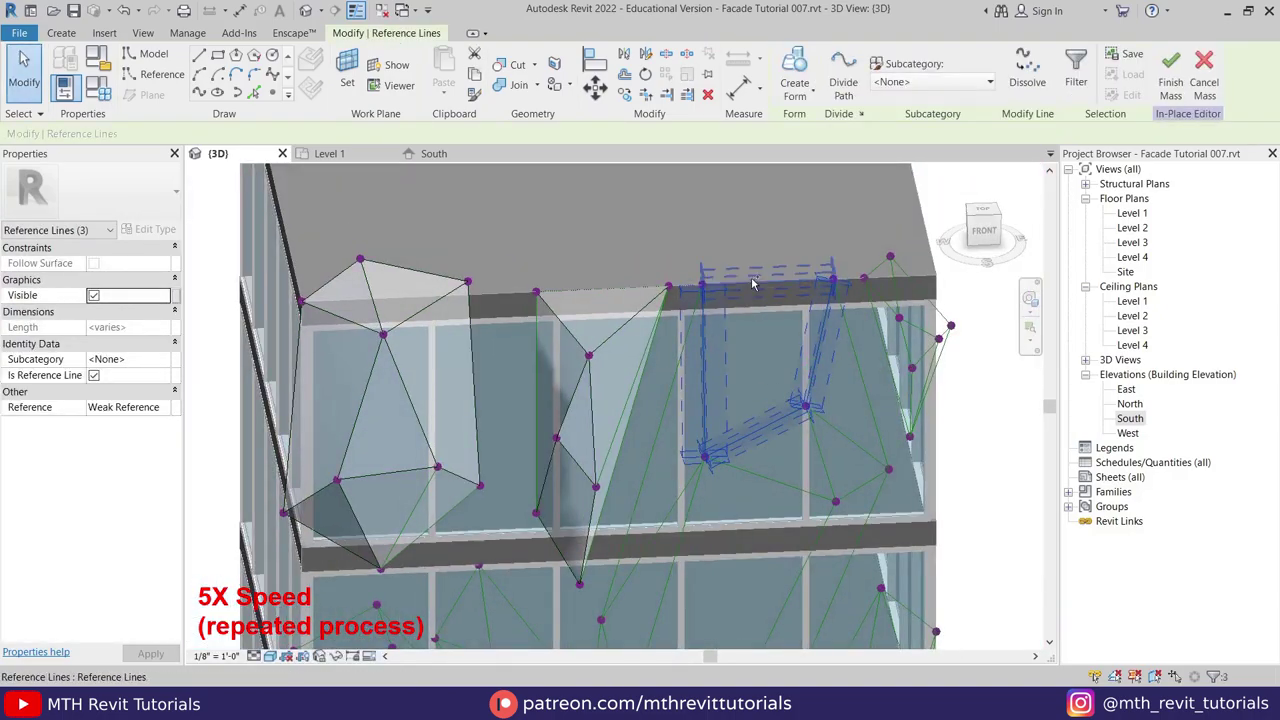
click(800, 502)
click(740, 540)
Create a triangular surface form on the third panel's upper left side, beside the inner polygon's upper-left vertex
shift+middle_drag(700, 490, 757, 423)
click(738, 423)
ctrl+click(725, 345)
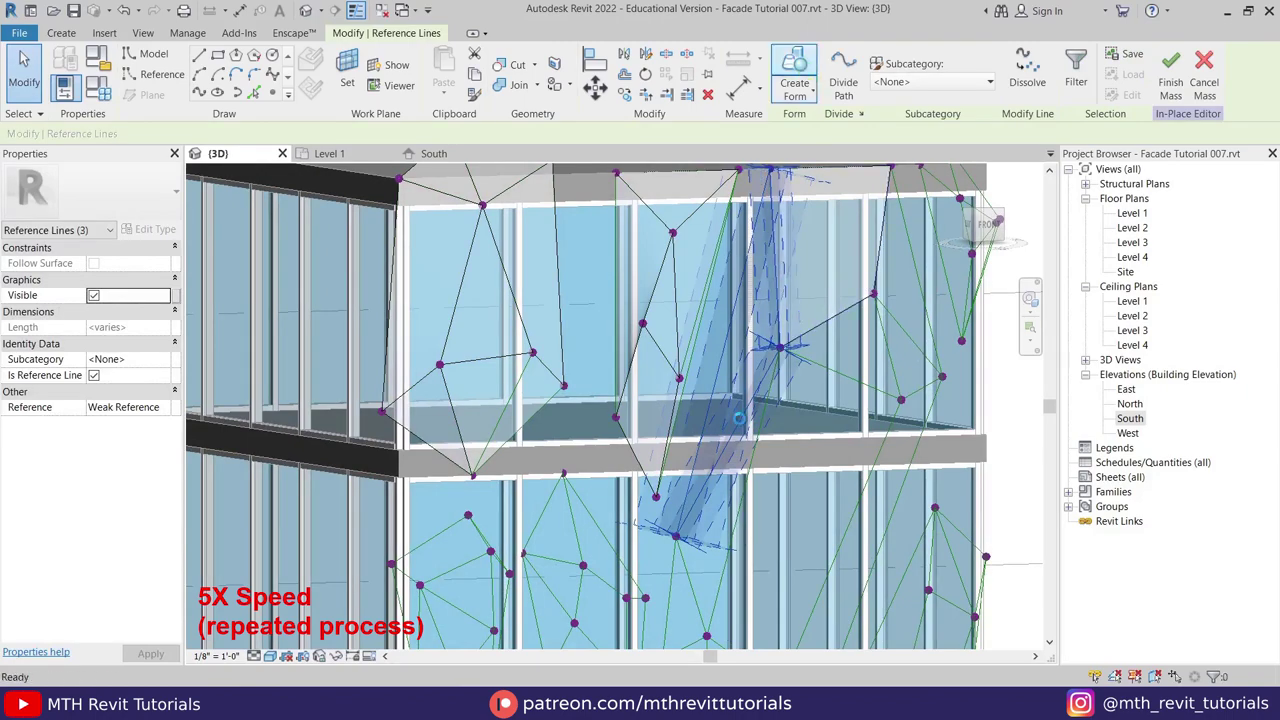
click(800, 463)
Create the long and the small triangular surface forms on the third panel's lower left side, meeting the inner polygon's lower-left vertex
shift+middle_drag(800, 463, 734, 317)
click(716, 343)
ctrl+click(675, 351)
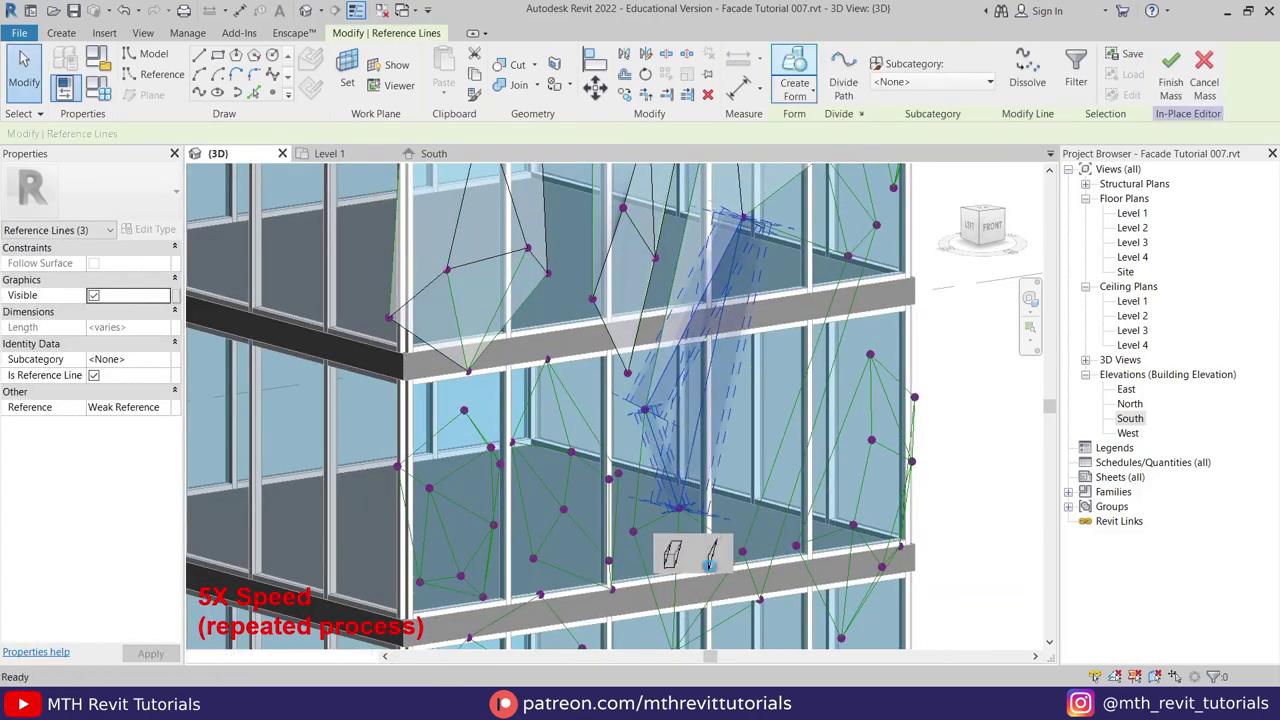
click(711, 556)
click(793, 64)
click(702, 542)
Create a triangular surface form between the third panel's lower inner edge and its lowest outline point
click(709, 530)
ctrl+click(712, 599)
ctrl+click(678, 592)
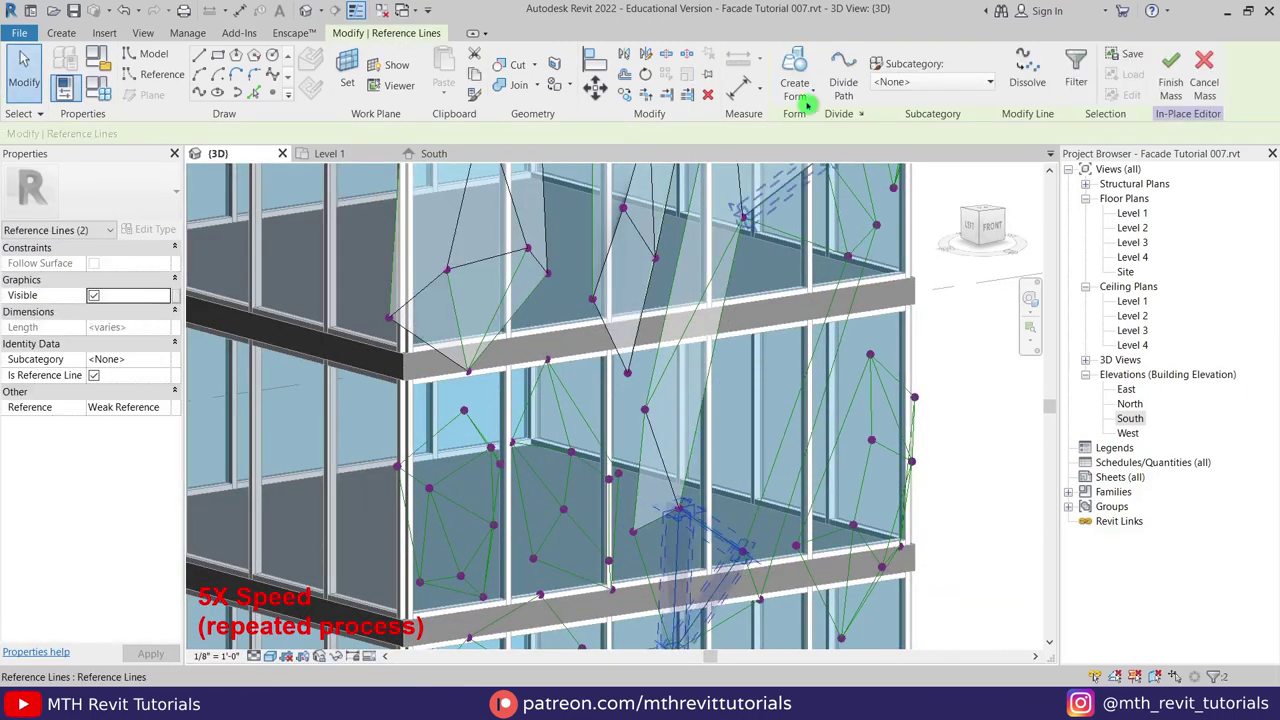
click(797, 68)
click(750, 642)
Create a triangular surface form between the third panel's lower-left outline edge and the inner polygon's lower-left vertex
click(650, 603)
ctrl+click(656, 520)
ctrl+click(678, 585)
click(803, 65)
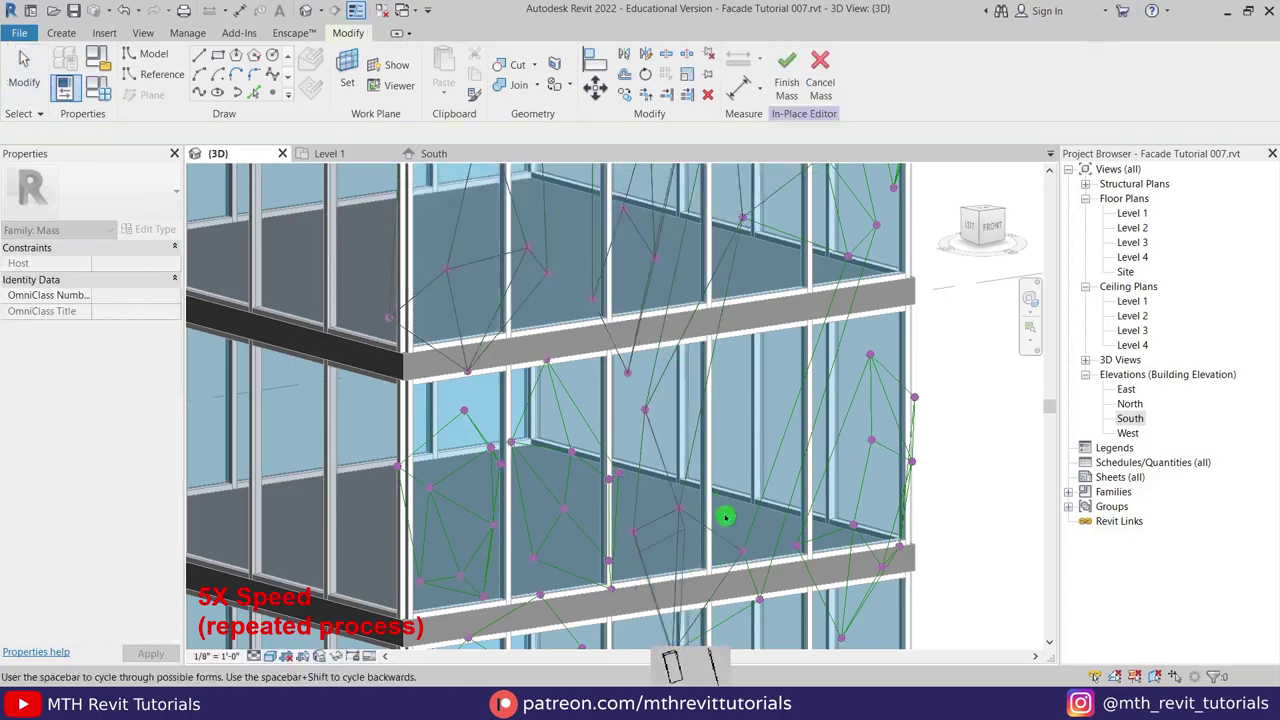
click(724, 660)
Create a planar surface form from the edges of the third panel's long inner polygon
click(711, 530)
click(778, 604)
shift+middle_drag(780, 500, 650, 470)
click(655, 284)
click(798, 64)
click(668, 418)
Create a triangular surface form at the third panel's upper right, between its right outline edge and the inner polygon's top vertex
shift+middle_drag(769, 376, 650, 400)
click(664, 400)
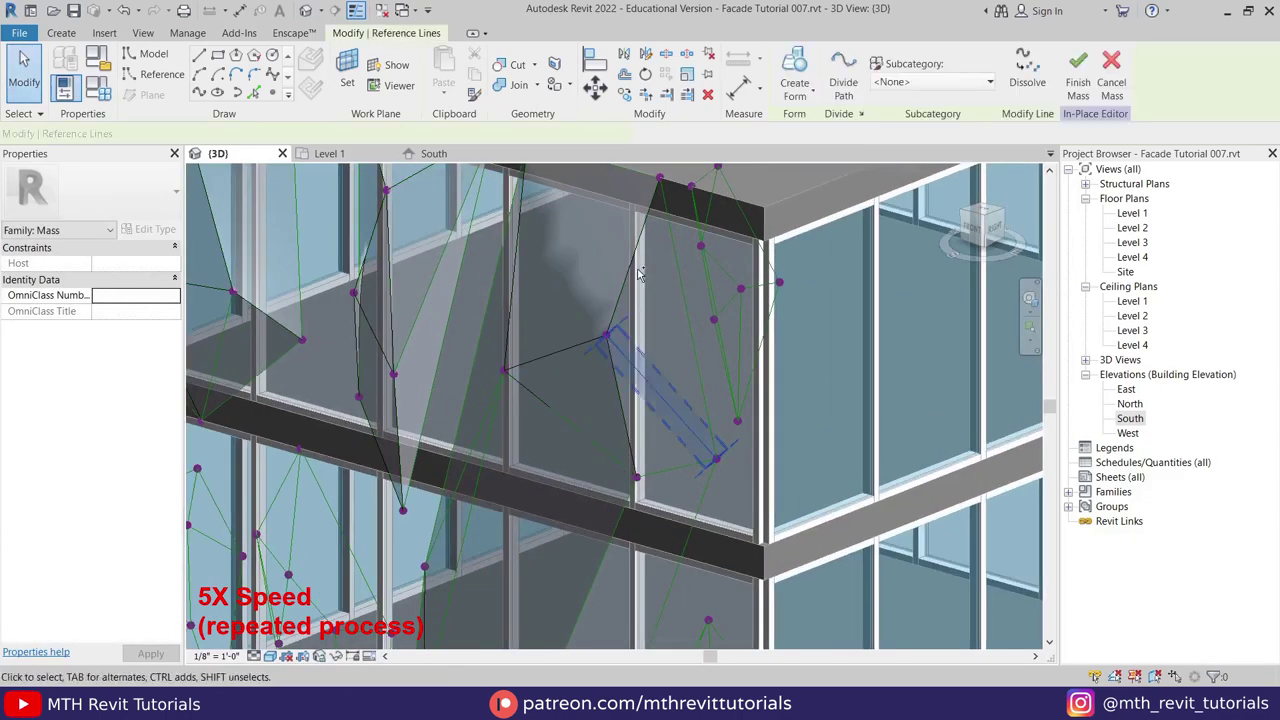
ctrl+click(634, 256)
ctrl+click(688, 318)
click(797, 66)
click(652, 519)
Create a triangular surface form between the third panel's outer right vertex and the inner polygon's upper-right edge, and surface the adjoining facet
click(660, 404)
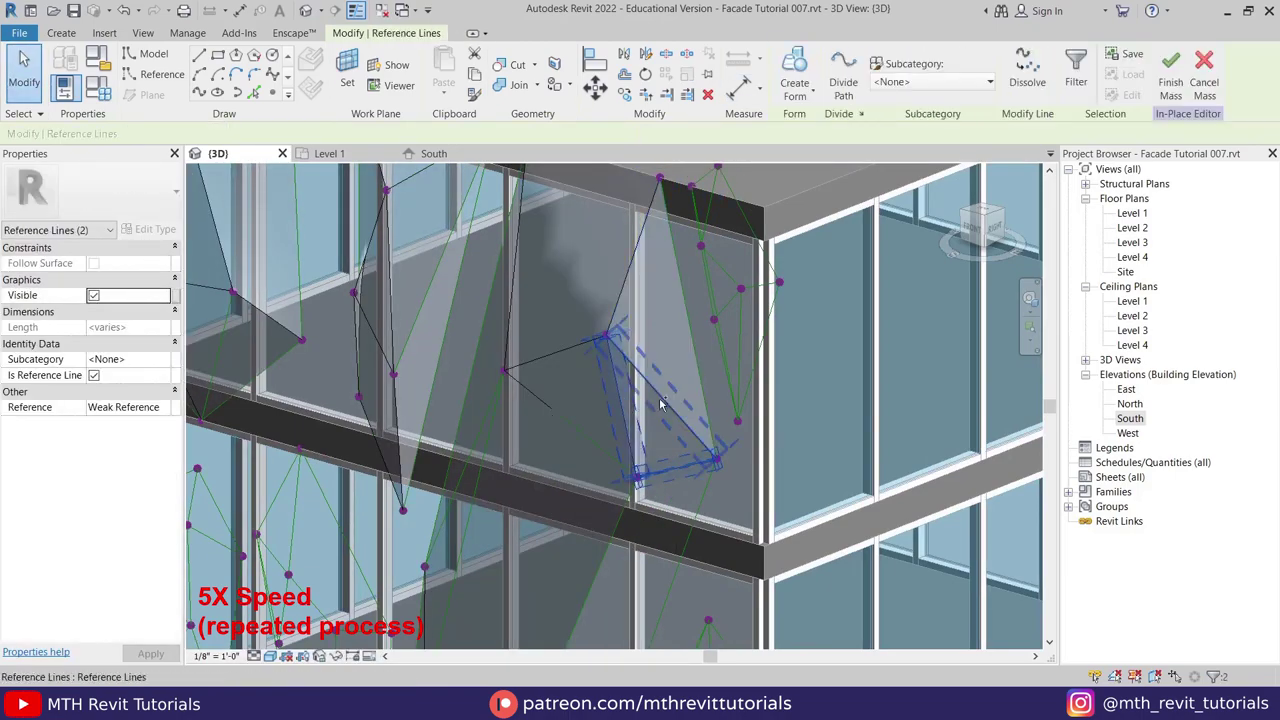
click(655, 553)
middle_drag(672, 480, 735, 305)
click(735, 304)
ctrl+click(657, 423)
middle_drag(600, 323, 740, 430)
click(798, 66)
click(1220, 663)
Create another planar surface form from three reference lines beside the third panel's inner polygon
click(735, 471)
ctrl+click(824, 360)
ctrl+click(866, 224)
click(796, 68)
click(1220, 663)
Create a planar surface form along the third panel's long lower-right strip and a triangular one at the panel's bottom
shift+middle_drag(765, 480, 706, 466)
scroll(748, 233, up, 2)
click(745, 287)
middle_drag(684, 512, 745, 300)
scroll(703, 450, up, 3)
ctrl+click(703, 457)
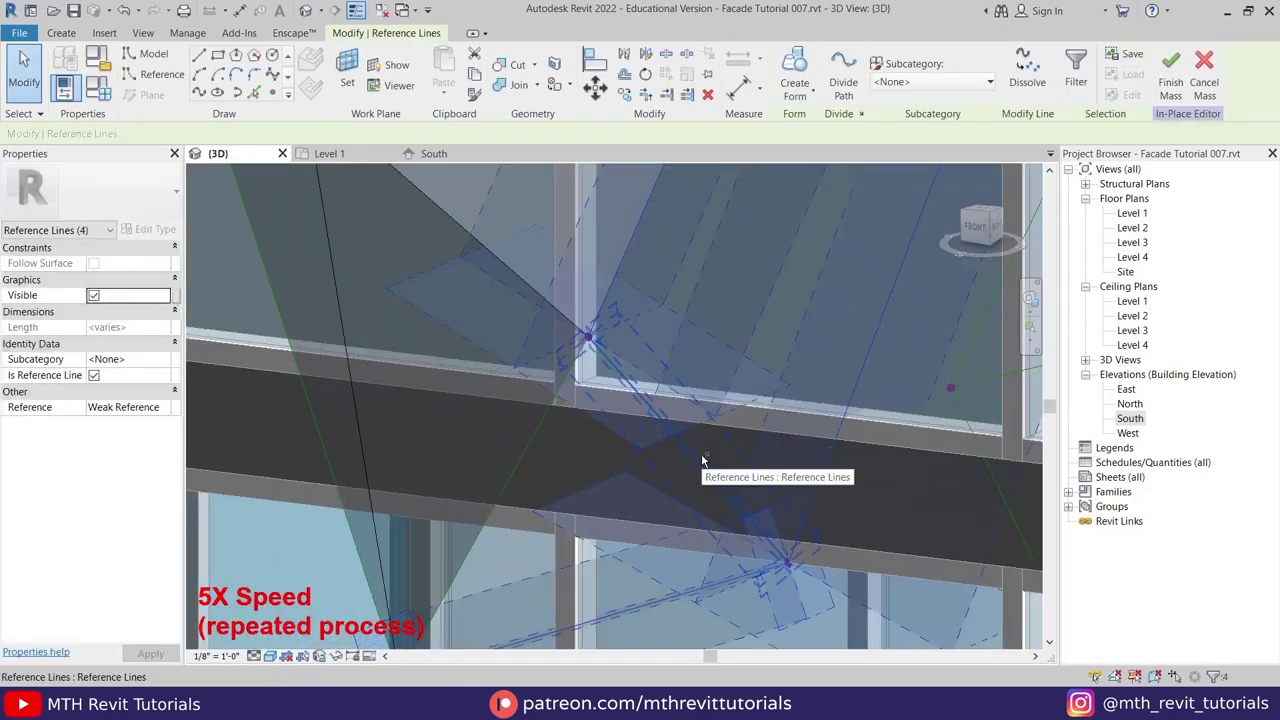
scroll(730, 320, down, 2)
ctrl+click(649, 470)
click(788, 66)
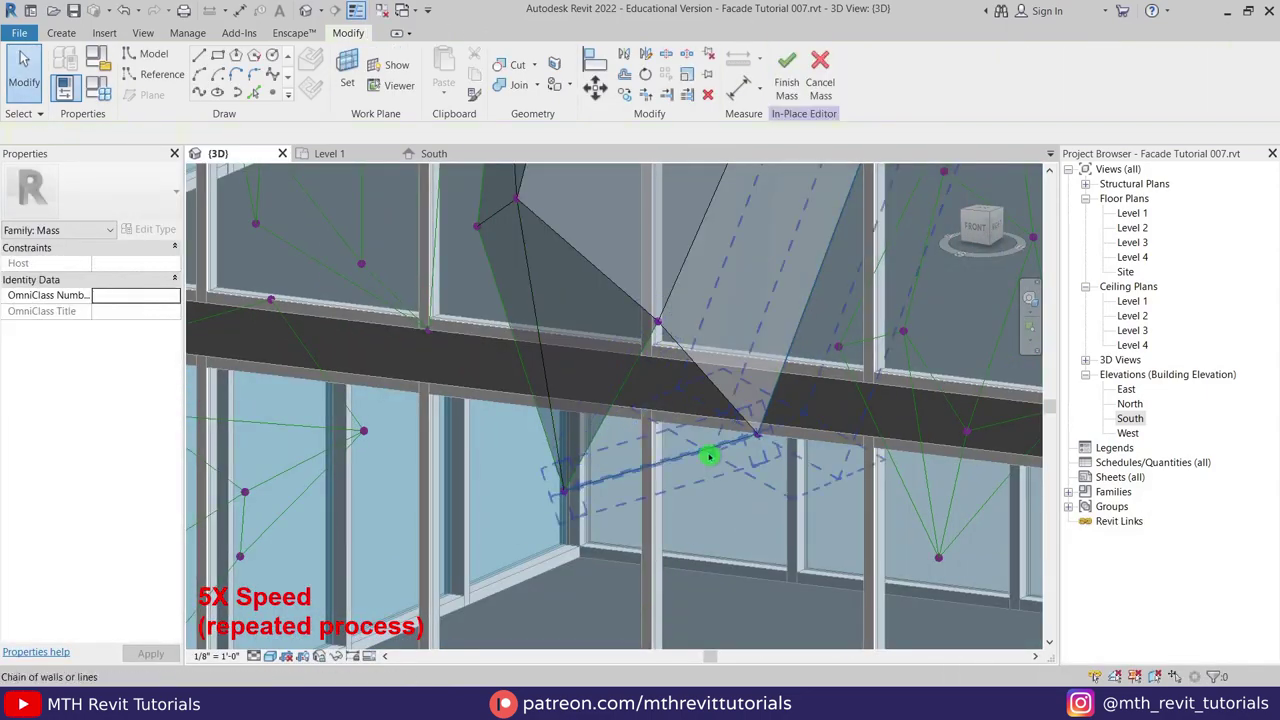
click(708, 451)
click(802, 65)
Create a planar surface form from the quadrilateral at the top right of the top floor's corner panel
scroll(745, 430, down, 5)
shift+middle_drag(800, 491, 745, 440)
scroll(745, 430, down, 2)
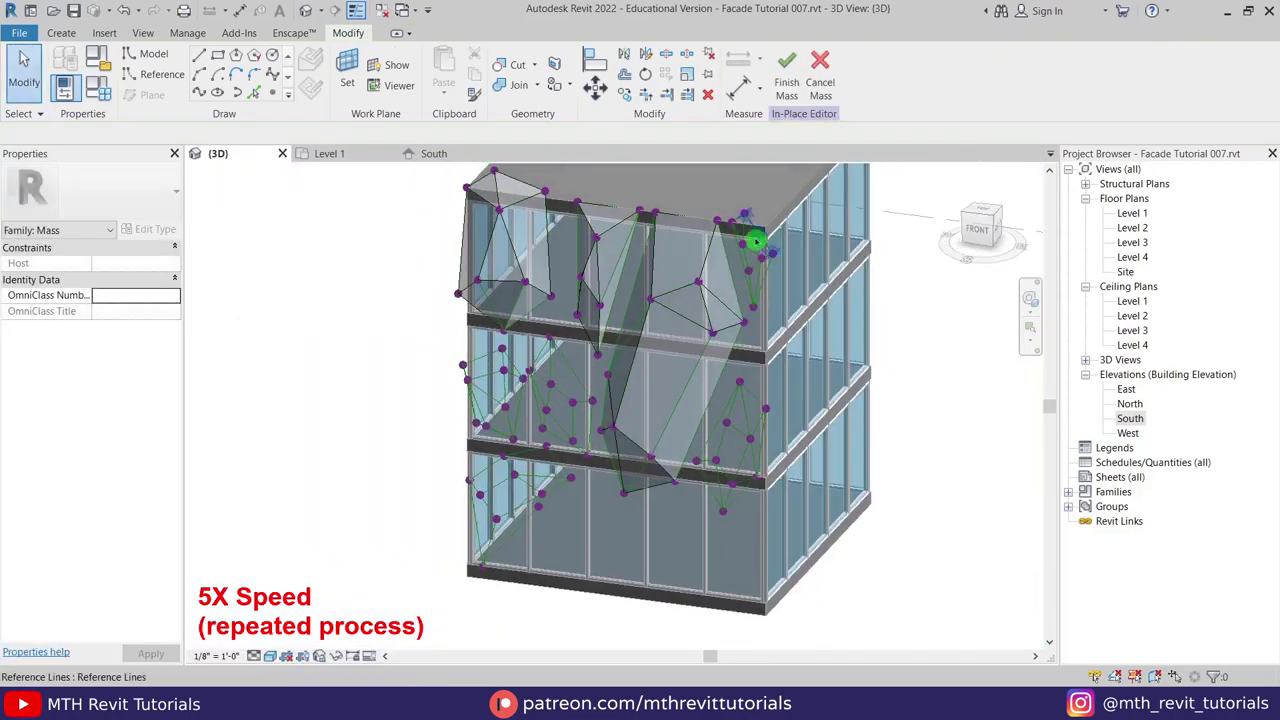
scroll(757, 240, up, 4)
shift+middle_drag(757, 240, 763, 331)
scroll(746, 336, up, 3)
click(762, 328)
ctrl+click(746, 426)
shift+middle_drag(840, 462, 790, 450)
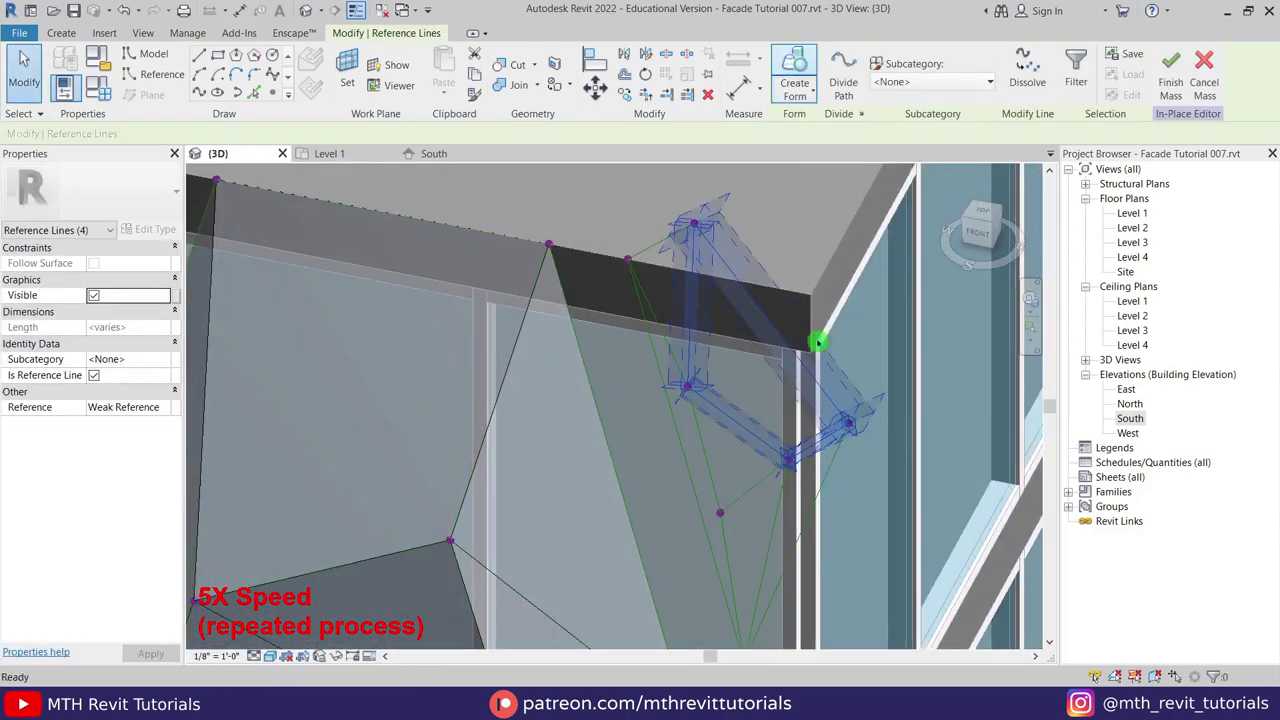
Create a triangular surface form directly below the corner panel's upper-right quadrilateral
click(752, 487)
ctrl+click(706, 456)
ctrl+click(748, 431)
click(801, 66)
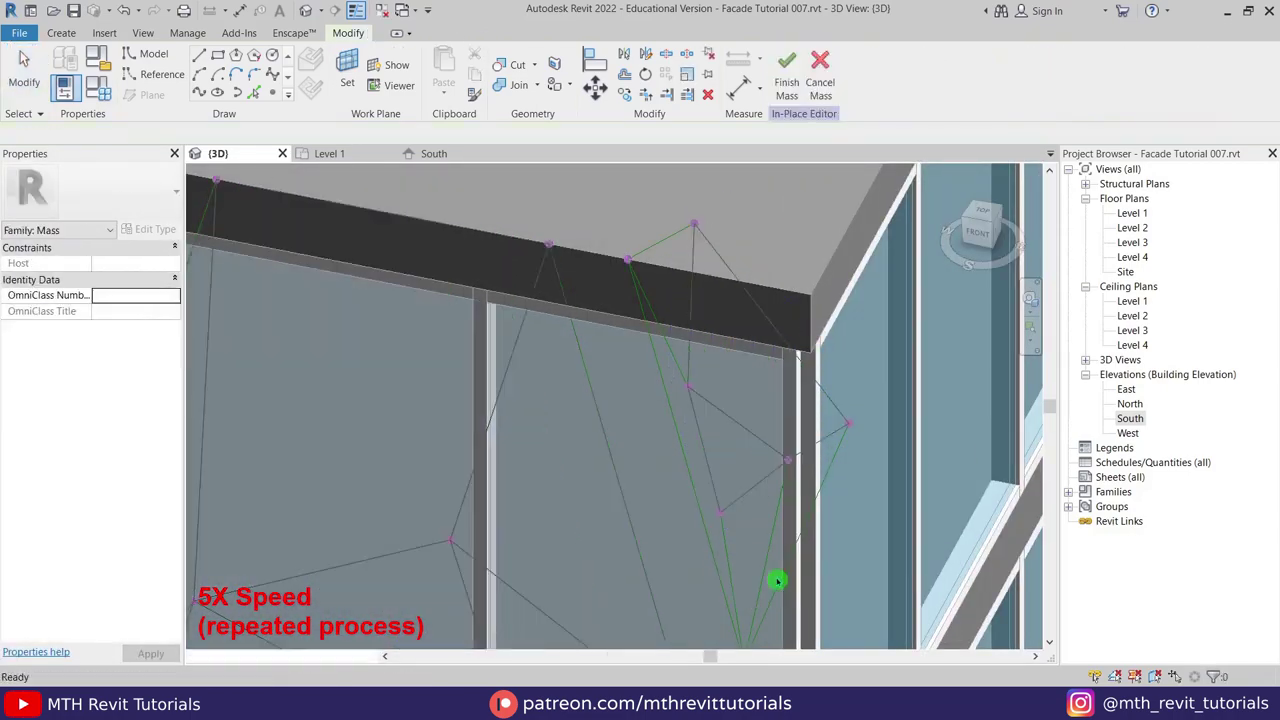
Create a surface form from the long reference lines on the left side of the top floor's corner panel
click(654, 305)
shift+middle_drag(744, 510, 840, 355)
click(731, 485)
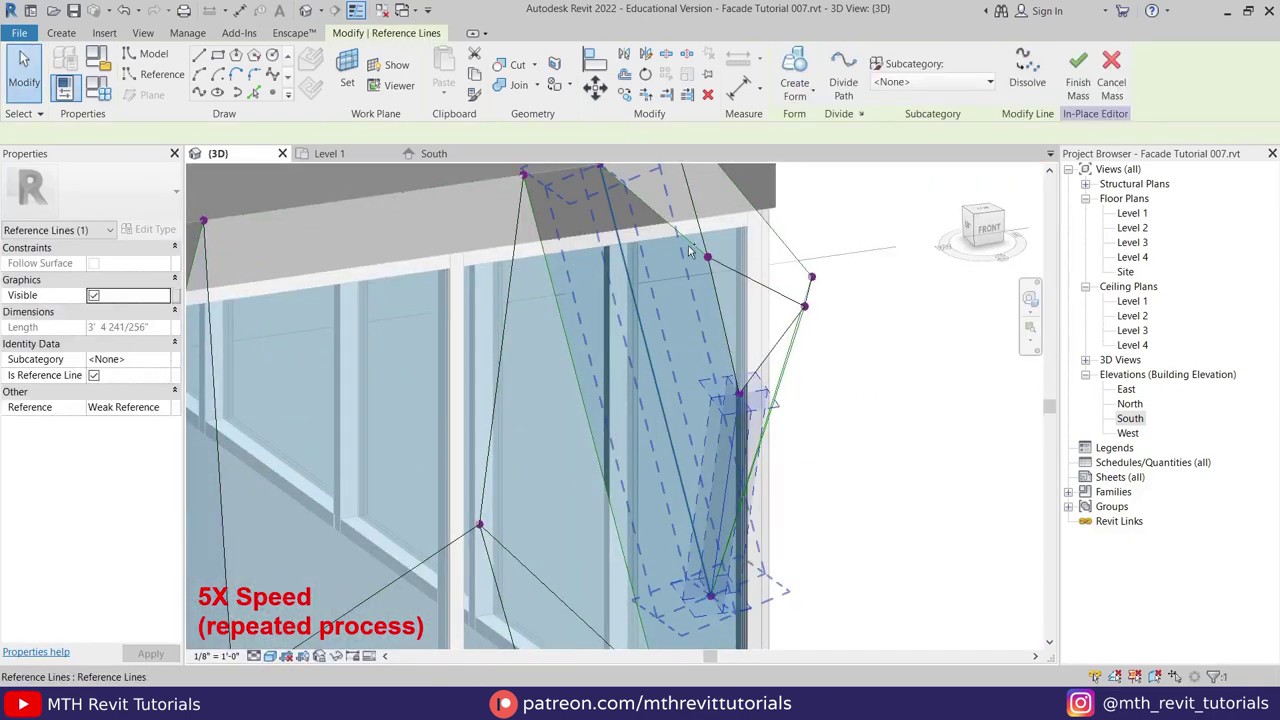
Create a triangular surface form at the upper left of the middle floor's second panel, reaching its top vertex
click(650, 400)
ctrl+click(555, 367)
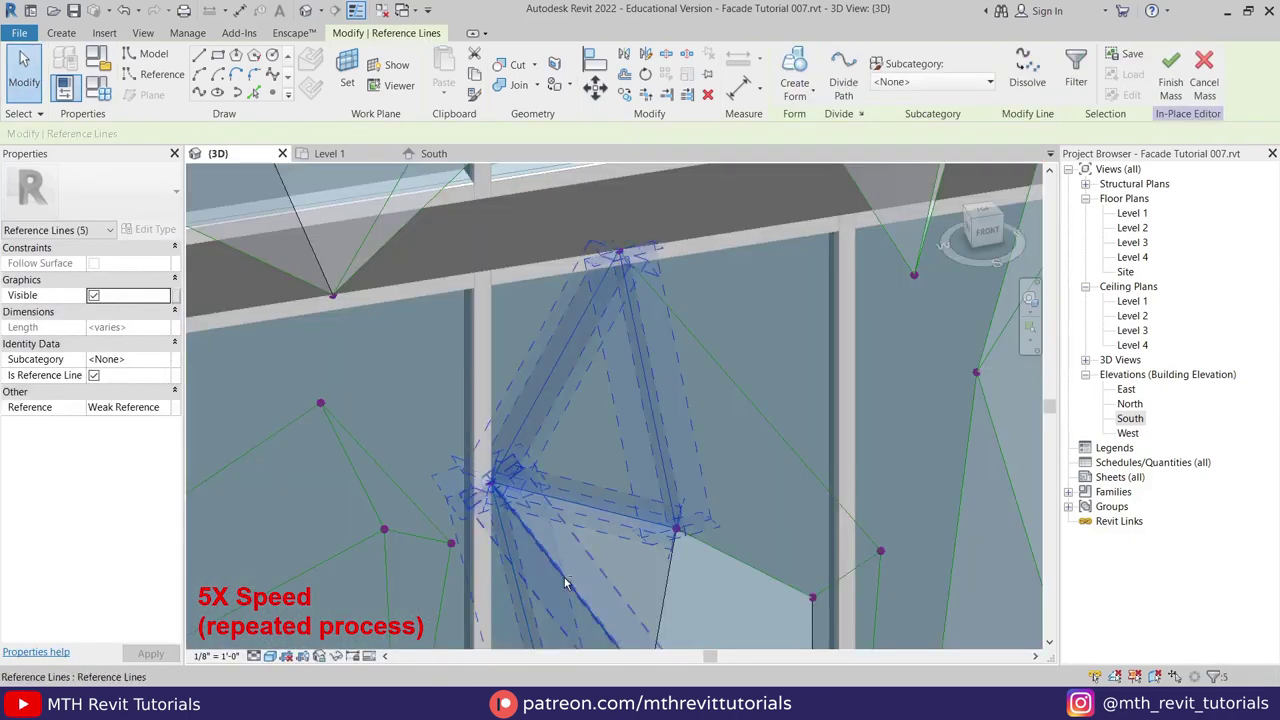
ctrl+click(598, 509)
click(793, 63)
click(560, 617)
Create a four-sided surface form along the upper-right outline of the middle floor's second panel
click(744, 562)
ctrl+click(750, 401)
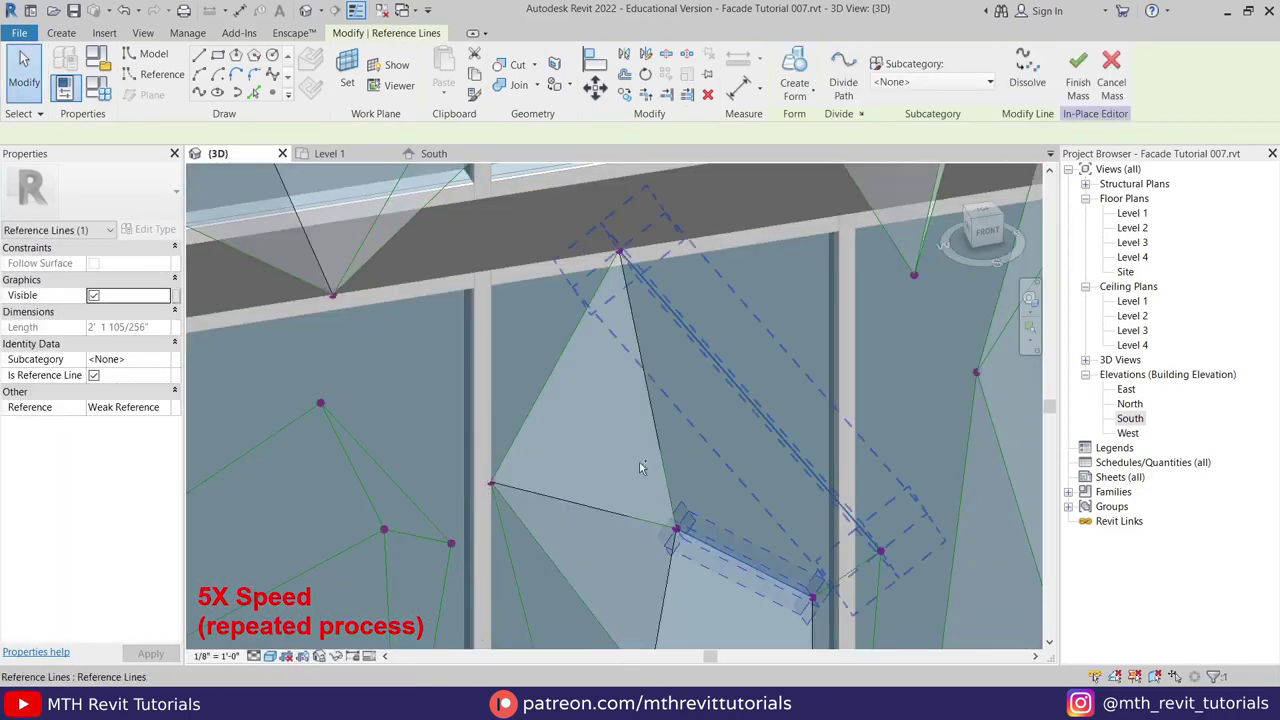
ctrl+click(656, 430)
click(718, 665)
Create a four-sided surface form between the inner polygon's vertical edge and the lower-right outline of the middle floor's second panel
scroll(700, 500, down, 2)
shift+middle_drag(700, 480, 612, 388)
click(754, 376)
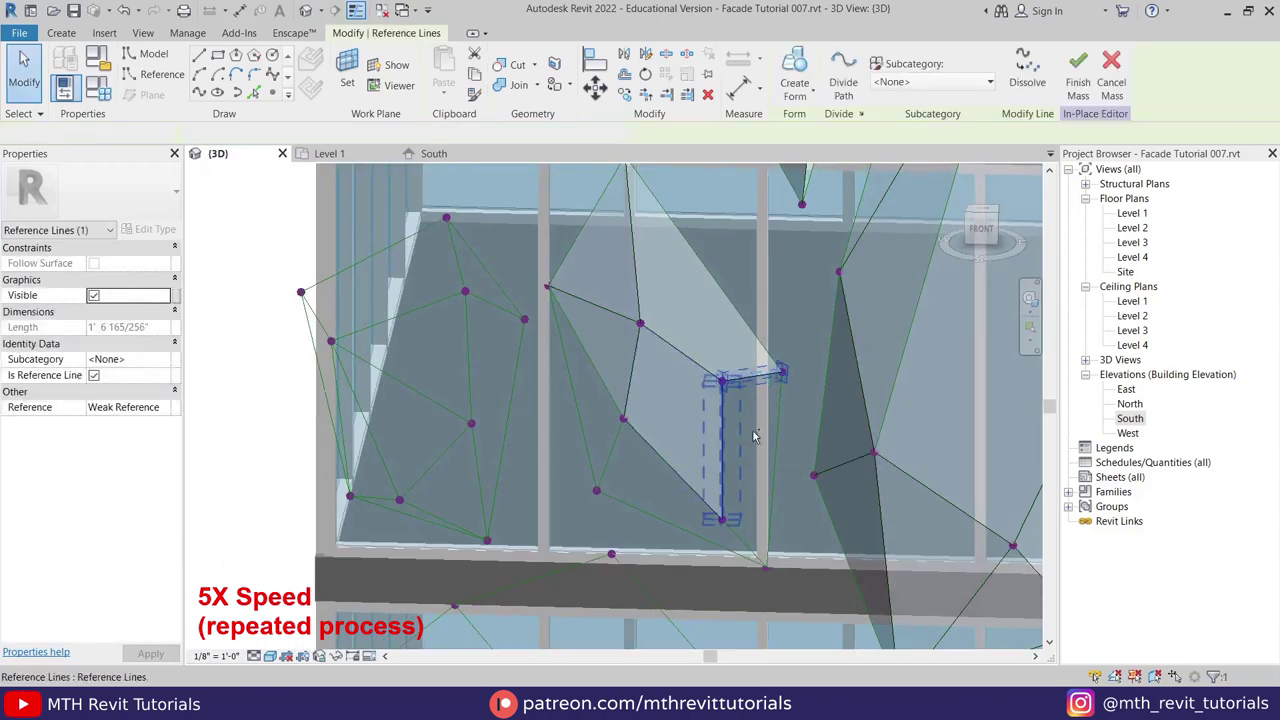
Create a four-sided surface form along the bottom outline of the middle floor's second panel
shift+middle_drag(745, 457, 716, 396)
scroll(716, 396, up, 1)
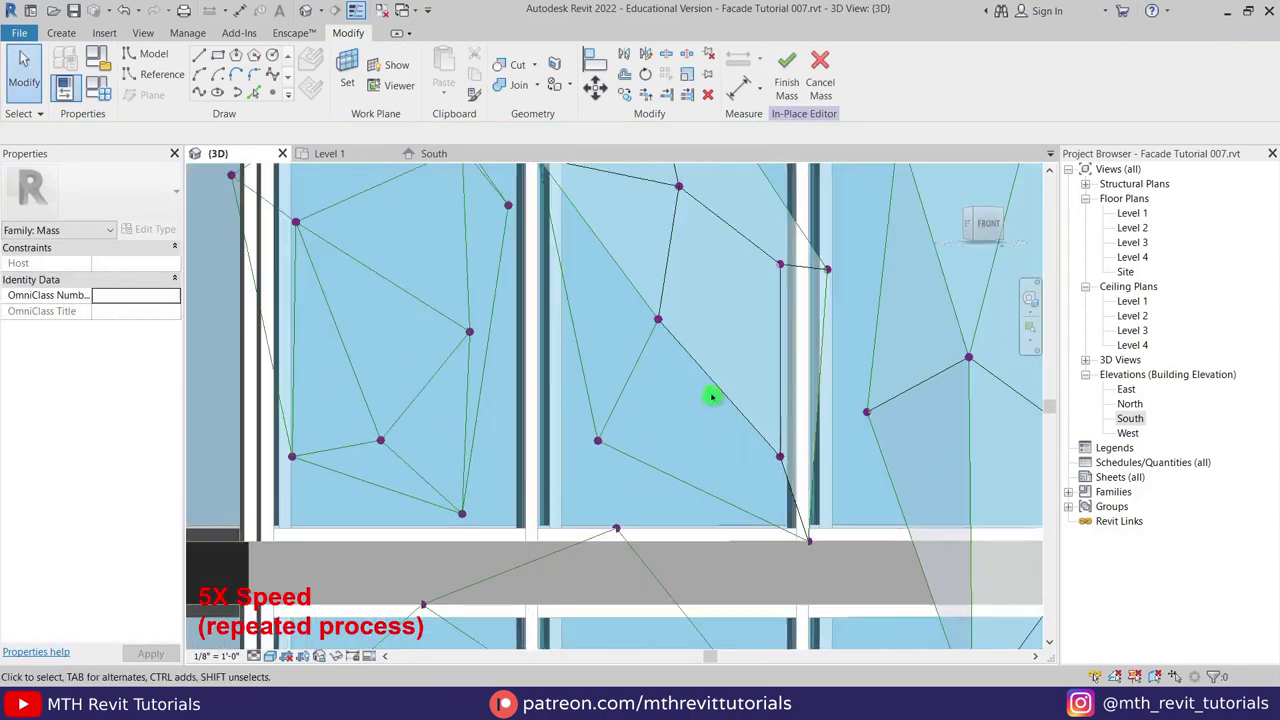
click(716, 392)
ctrl+click(626, 387)
ctrl+click(704, 492)
click(794, 75)
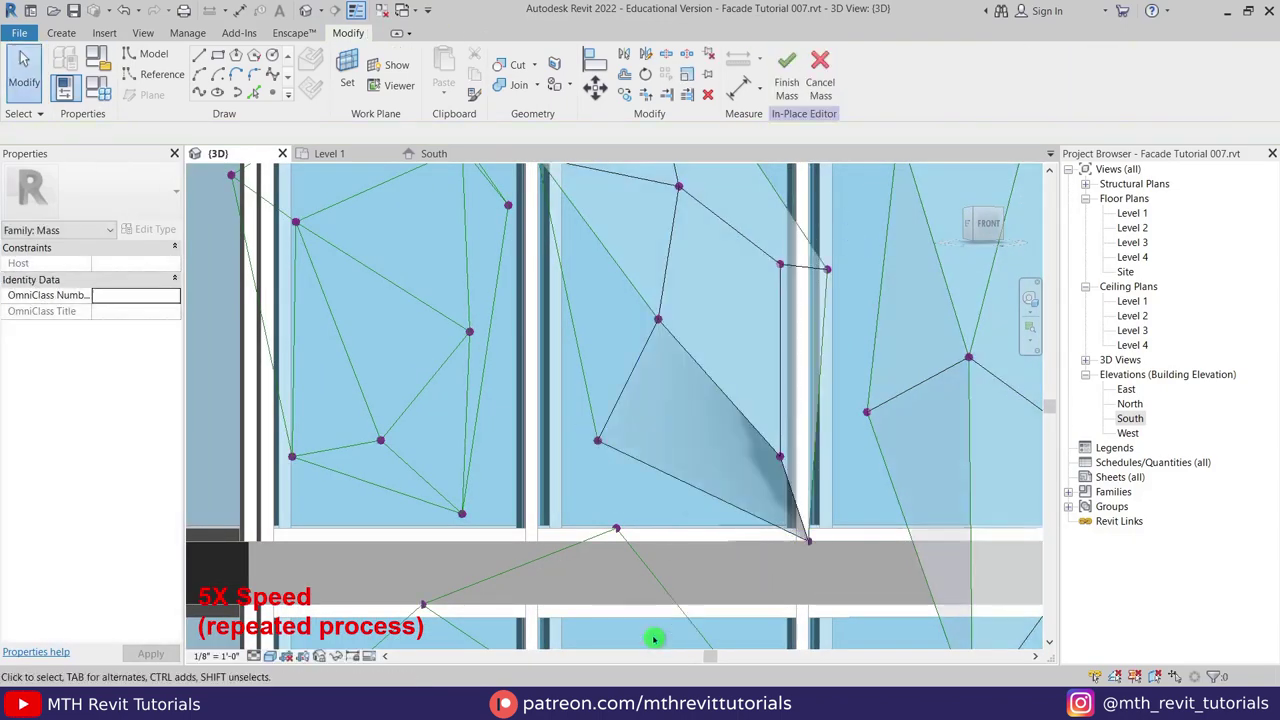
Create a triangular surface form along the lower-left outline of the middle floor's second panel
click(628, 380)
ctrl+click(600, 240)
ctrl+click(567, 280)
middle_drag(534, 279, 534, 426)
click(778, 69)
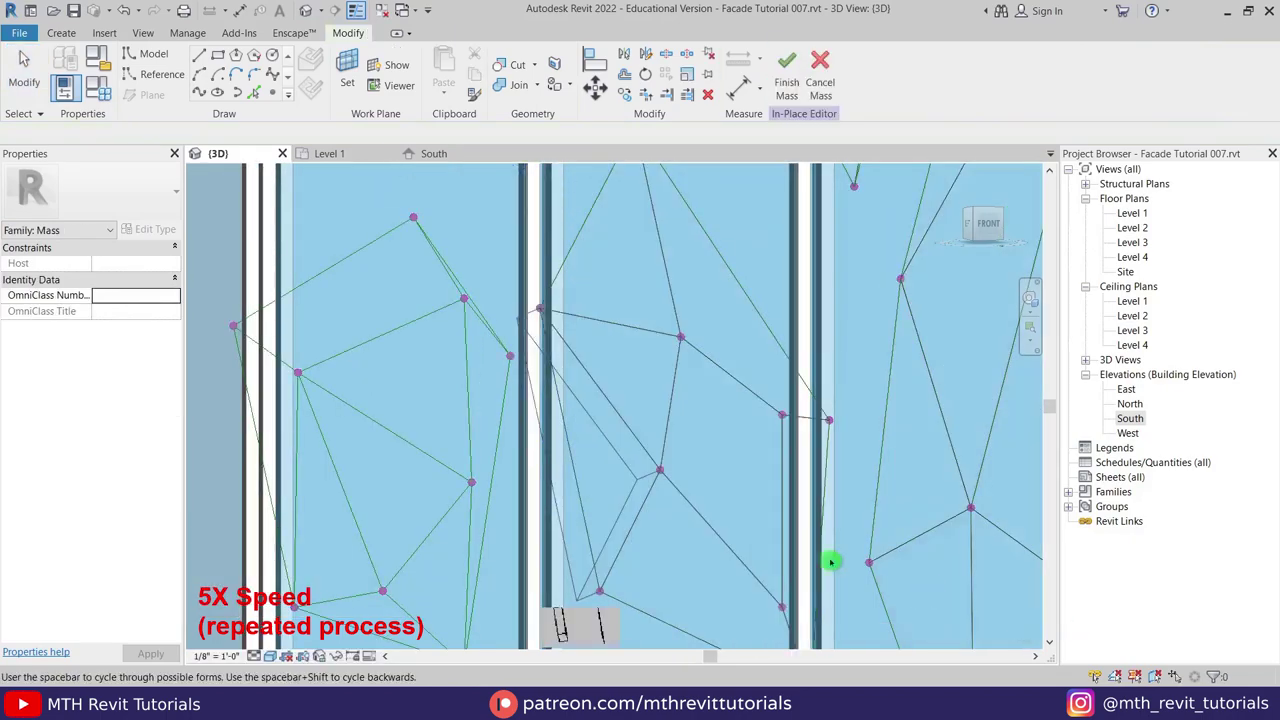
click(597, 626)
Create a planar surface form from the lower inner triangle of the middle floor's leftmost panel
scroll(600, 600, down, 3)
shift+middle_drag(600, 590, 690, 482)
scroll(620, 440, up, 2)
click(563, 462)
ctrl+click(613, 436)
ctrl+click(622, 489)
click(794, 75)
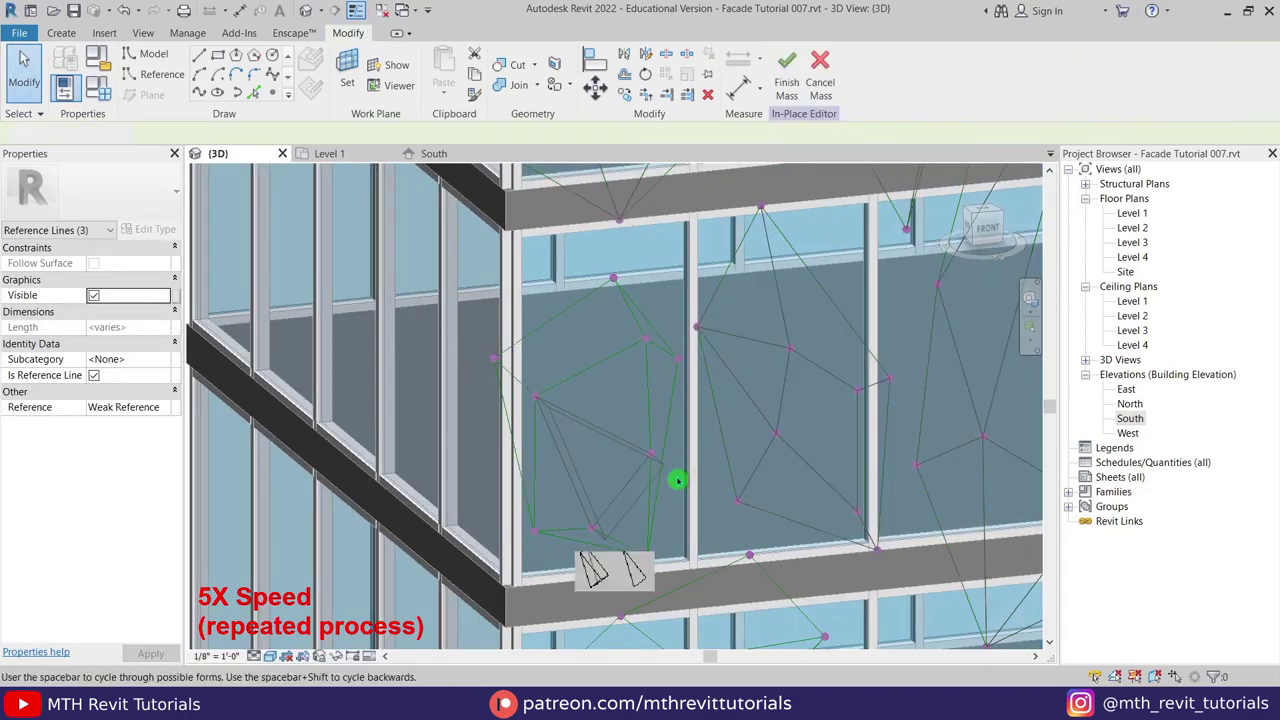
click(635, 570)
Create a triangular surface form above the lower inner triangle of the middle floor's leftmost panel
click(598, 364)
ctrl+click(656, 411)
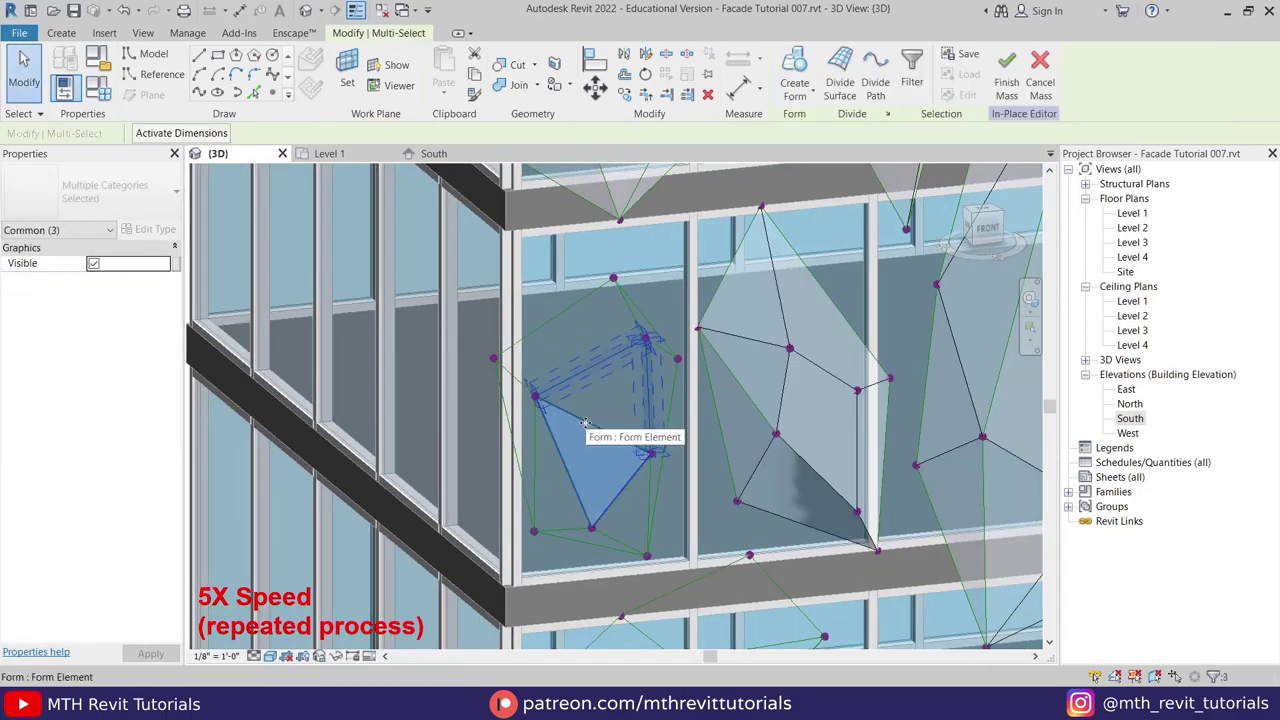
click(790, 75)
Create a four-sided surface form along the upper-left outline of the middle floor's leftmost panel
shift+middle_drag(663, 420, 707, 444)
click(707, 444)
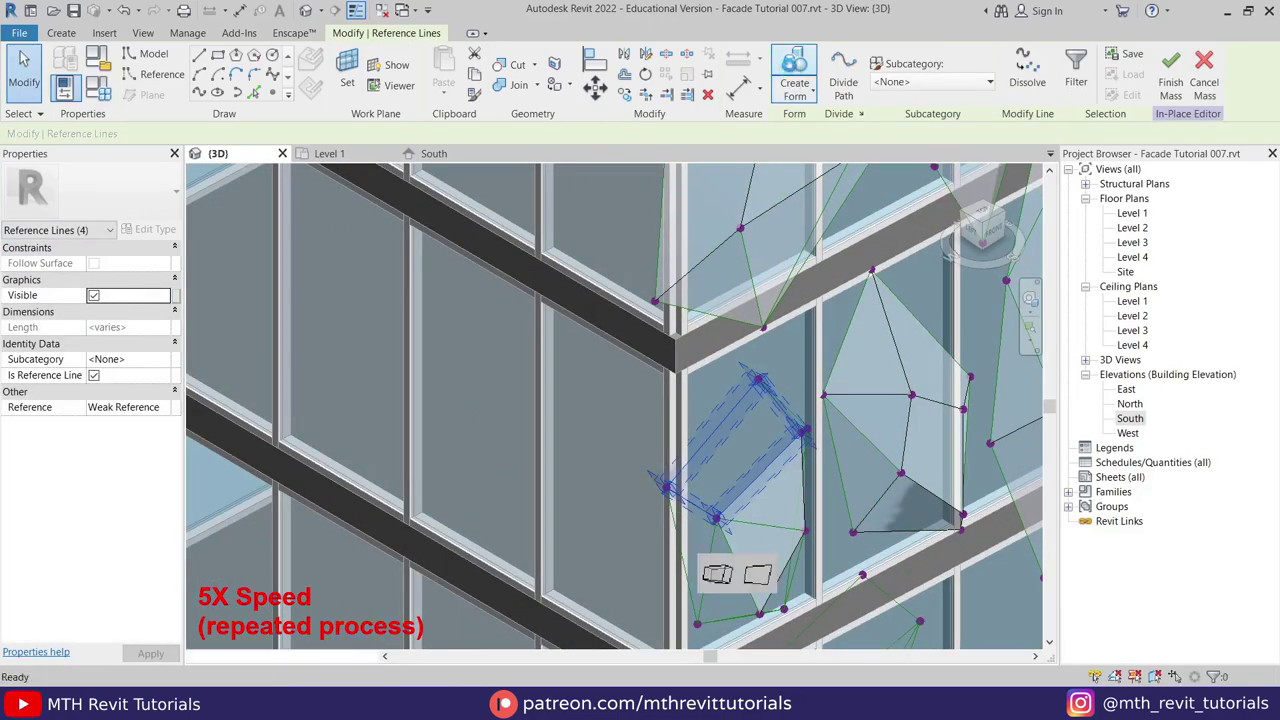
key(Escape)
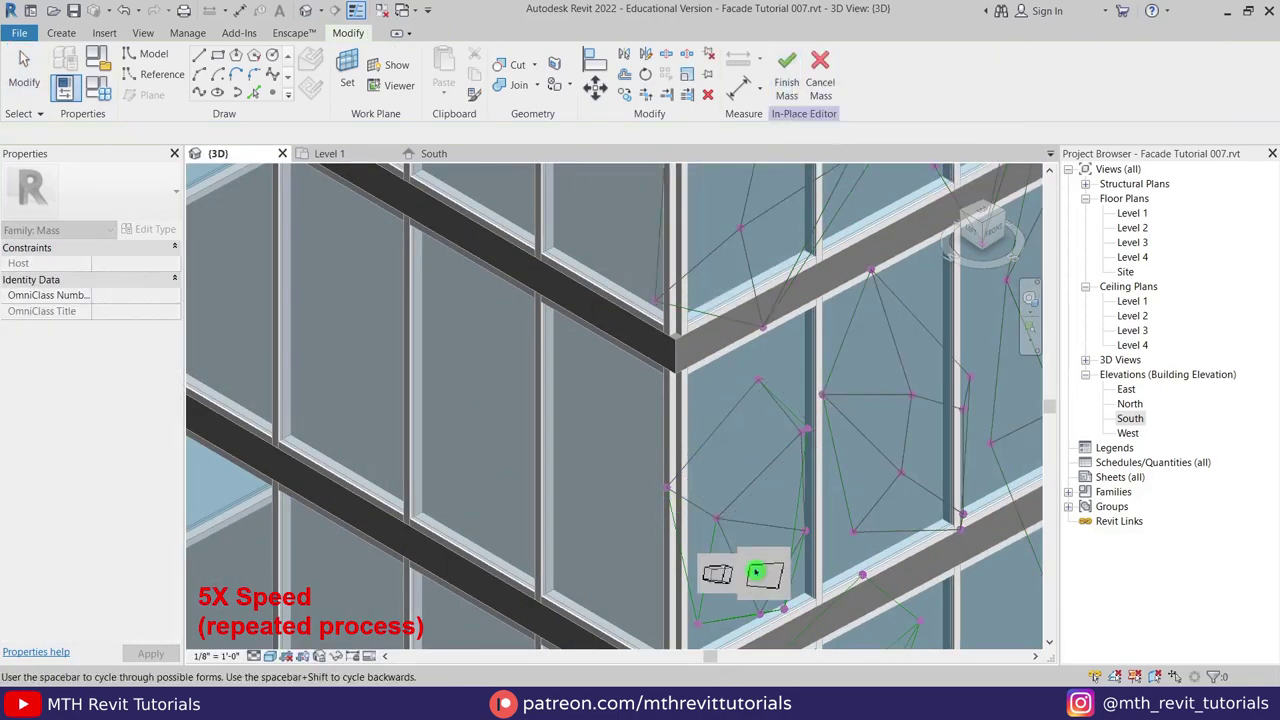
click(756, 572)
Create a triangular surface form at the upper right of the middle floor's leftmost panel
shift+middle_drag(756, 572, 690, 420)
ctrl+click(683, 389)
click(790, 75)
shift+middle_drag(690, 500, 630, 400)
click(622, 350)
ctrl+click(603, 290)
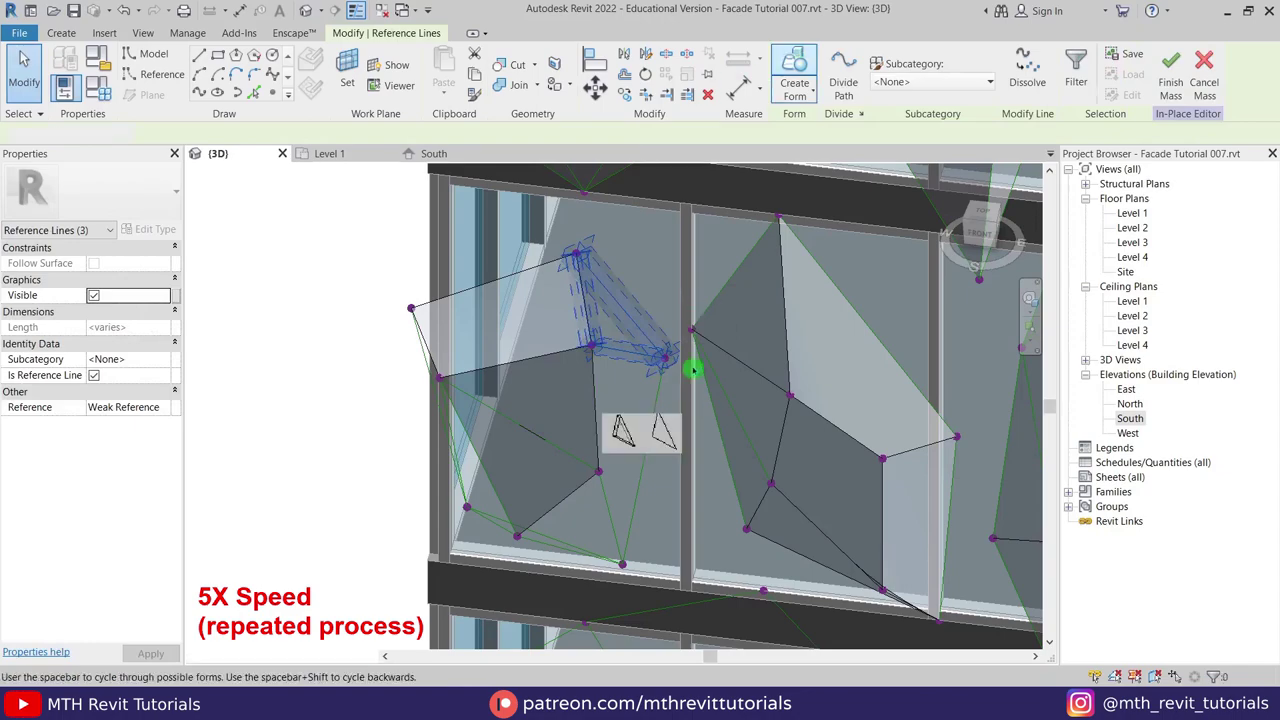
click(664, 432)
Create a four-sided surface form down the right side of the middle floor's leftmost panel
click(650, 430)
ctrl+click(618, 351)
ctrl+click(597, 420)
click(793, 62)
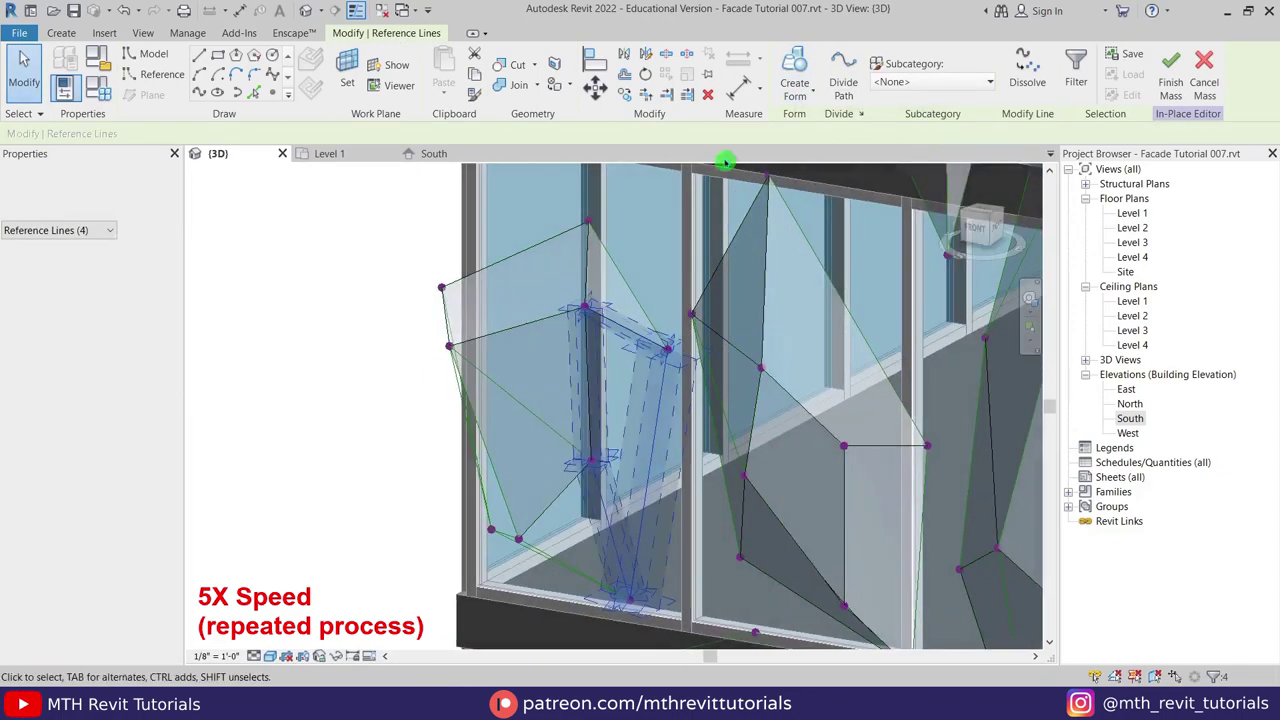
click(634, 623)
Create a triangular surface form along the bottom outline of the middle floor's leftmost panel
shift+middle_drag(634, 623, 643, 444)
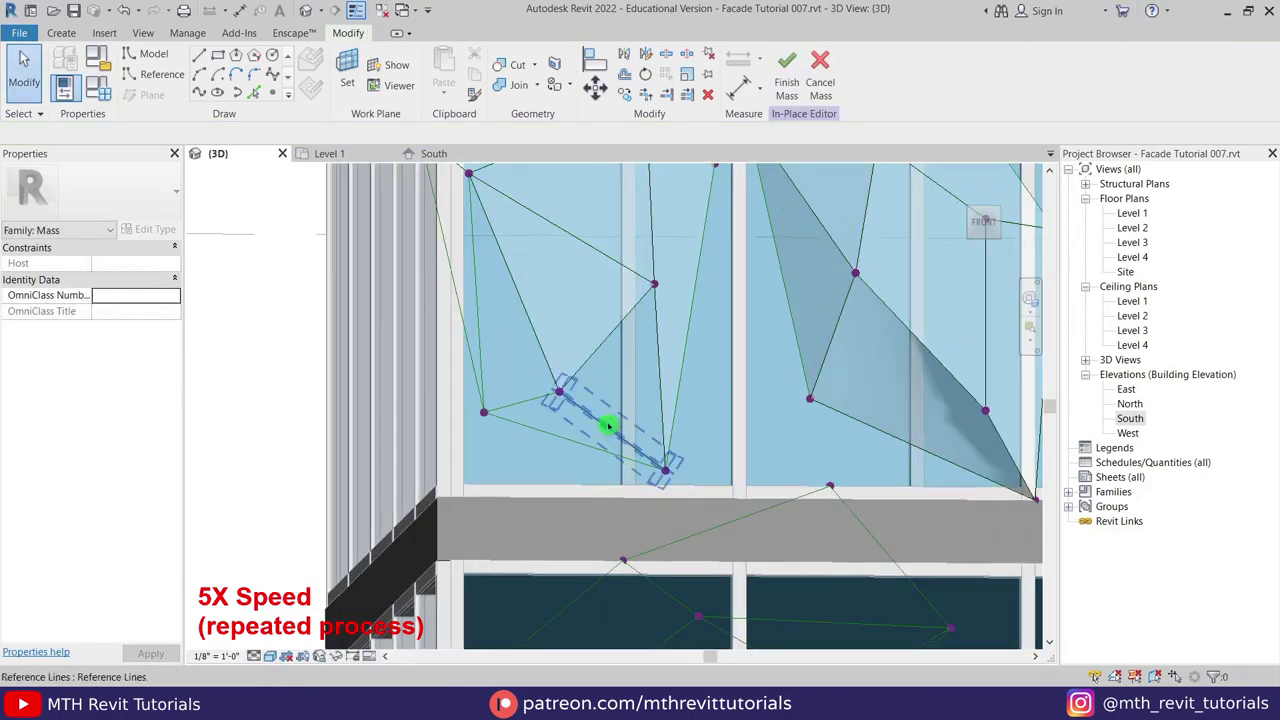
click(608, 426)
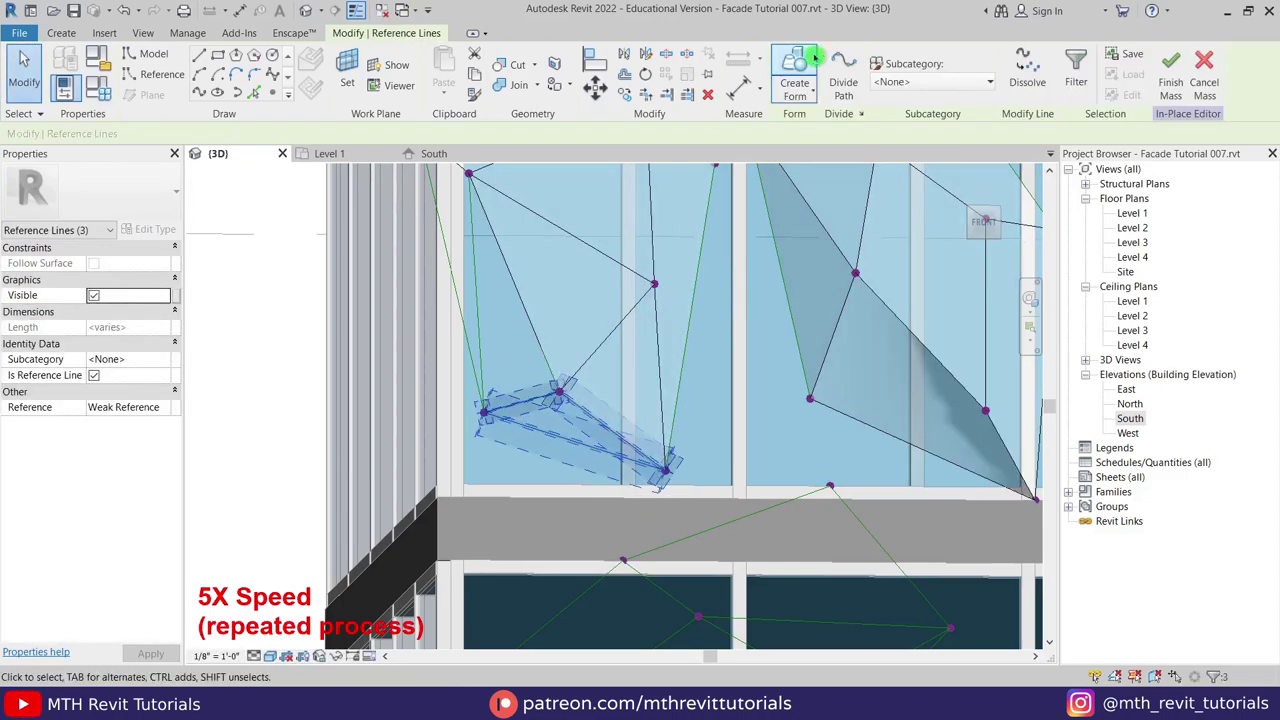
click(797, 64)
click(603, 529)
Create a triangular surface form at the lower left of the middle floor's leftmost panel, beside the lower inner triangle
shift+middle_drag(603, 529, 690, 556)
click(575, 506)
ctrl+click(634, 506)
ctrl+click(606, 602)
click(796, 66)
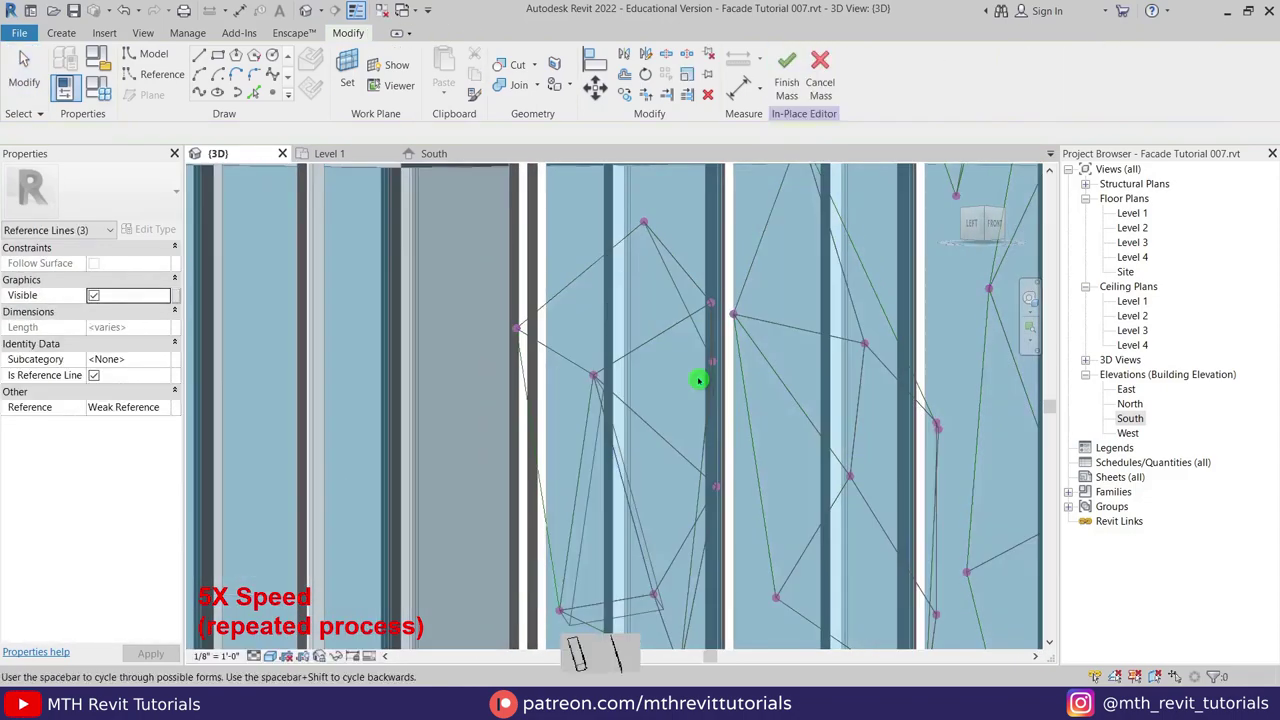
click(614, 653)
Create a triangular surface form along the outer left outline edge of the middle floor's leftmost panel
click(548, 480)
ctrl+click(578, 482)
ctrl+click(563, 356)
click(785, 67)
click(577, 654)
Create a planar surface form from the inner quadrilateral of the lowest floor's left panel
scroll(577, 490, down, 3)
shift+middle_drag(577, 490, 480, 470)
middle_drag(500, 580, 520, 400)
scroll(496, 412, up, 2)
click(548, 343)
click(591, 519)
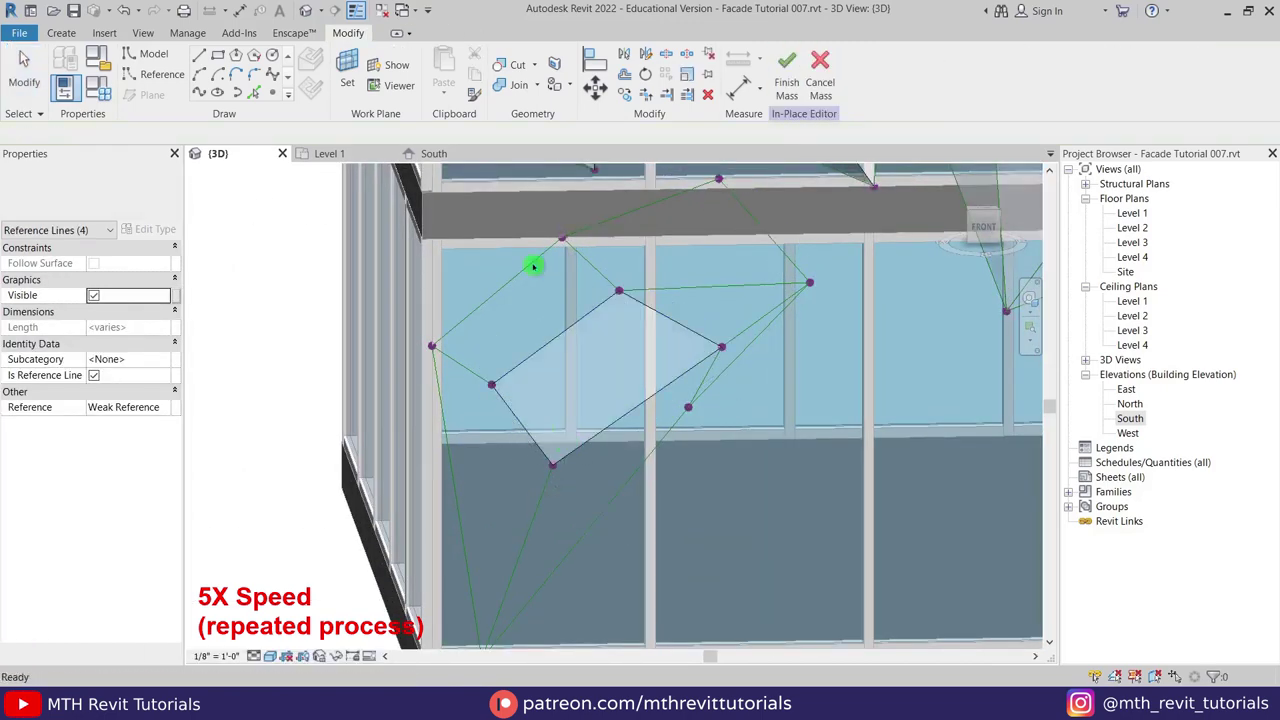
Create a four-sided surface form between the upper-left outline and the inner quadrilateral of the lowest floor's left panel
click(534, 263)
ctrl+click(590, 264)
ctrl+click(466, 369)
ctrl+click(546, 354)
shift+click(546, 354)
ctrl+click(555, 338)
click(797, 58)
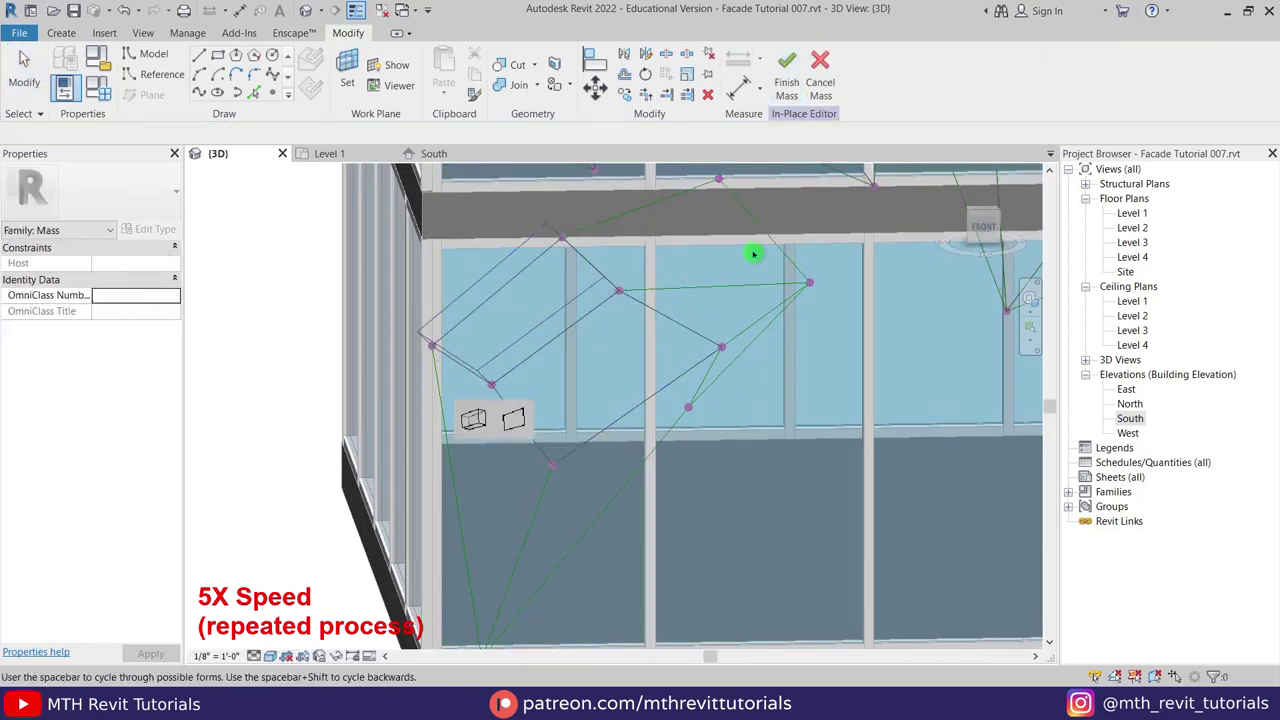
click(511, 418)
Create a four-sided surface form down the left side of the lowest floor's left panel to its bottom vertex
click(462, 365)
ctrl+click(524, 427)
ctrl+click(447, 440)
ctrl+click(537, 513)
scroll(553, 305, down, 2)
click(788, 68)
click(544, 588)
click(443, 551)
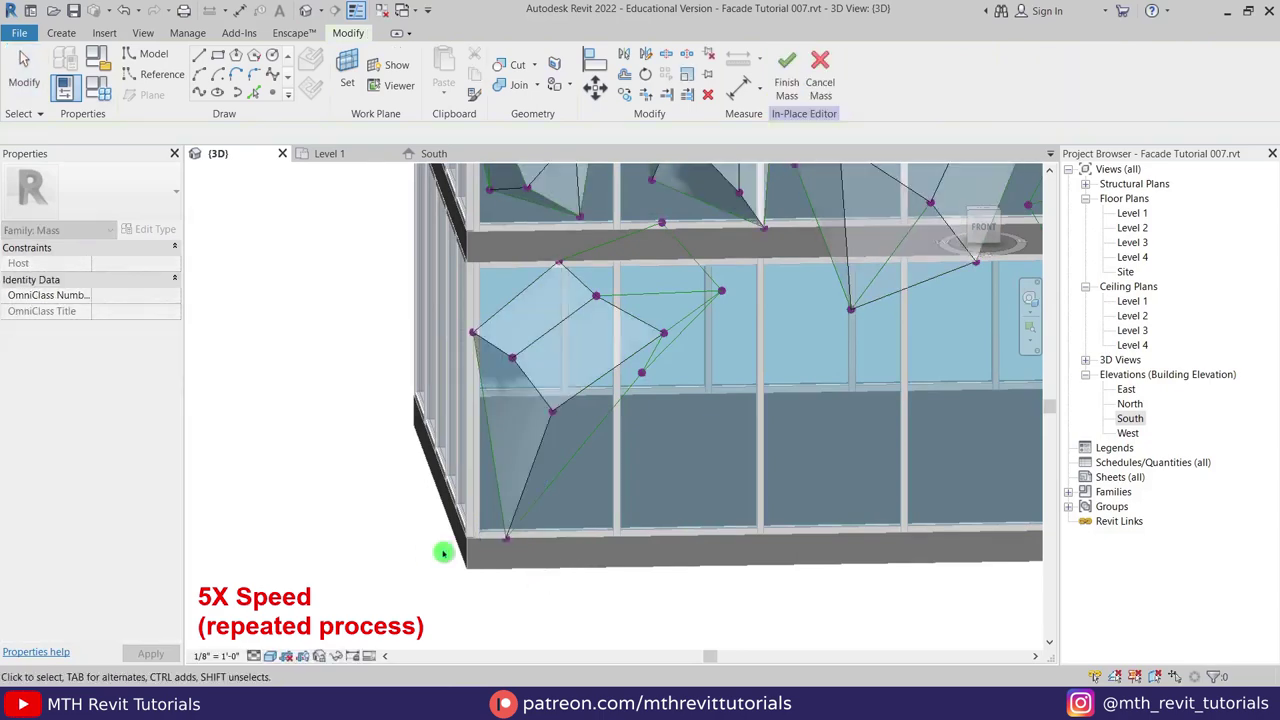
Create a four-sided surface form between the inner quadrilateral's lower-right edge and the bottom outline of the lowest floor's left panel
scroll(550, 490, up, 2)
click(558, 500)
ctrl+click(487, 504)
ctrl+click(654, 358)
ctrl+click(561, 402)
shift+click(561, 402)
ctrl+click(561, 402)
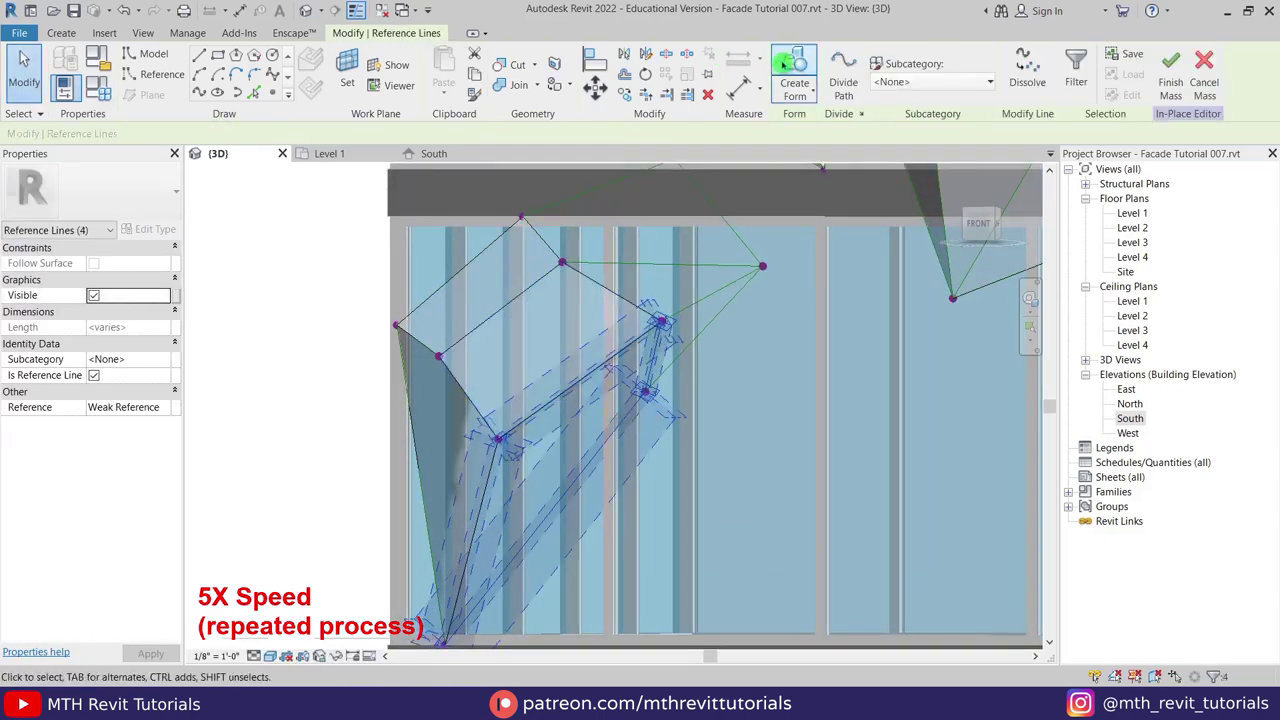
click(794, 65)
click(503, 666)
Create a narrow triangular surface form on the right of the lowest floor's left panel, reaching its outermost right vertex
shift+middle_drag(690, 520, 663, 591)
scroll(640, 520, up, 3)
click(612, 547)
ctrl+click(708, 488)
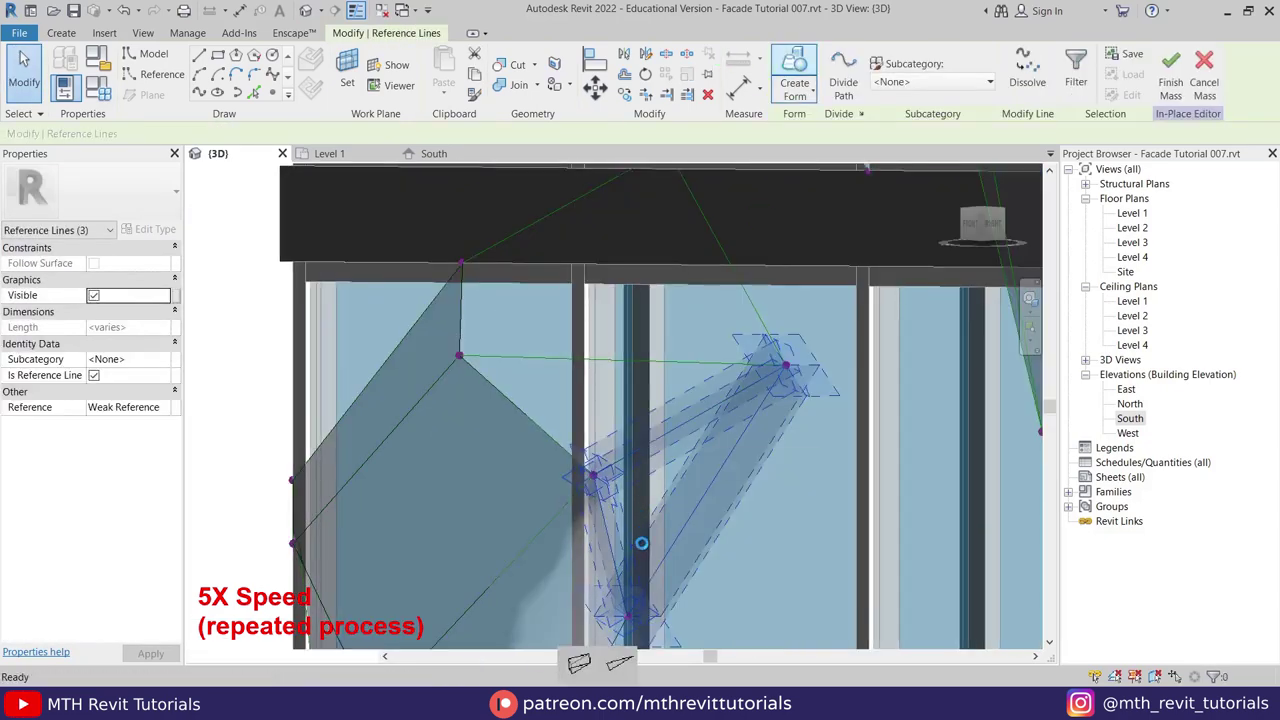
click(619, 663)
Create a triangular surface form between the inner quadrilateral's upper-right edge and the outermost right vertex of the lowest floor's left panel
shift+middle_drag(668, 540, 620, 600)
click(689, 466)
ctrl+click(647, 417)
ctrl+click(597, 442)
click(788, 60)
click(617, 543)
Create a four-sided surface form along the upper-right outline of the lowest floor's left panel
shift+middle_drag(580, 245, 588, 285)
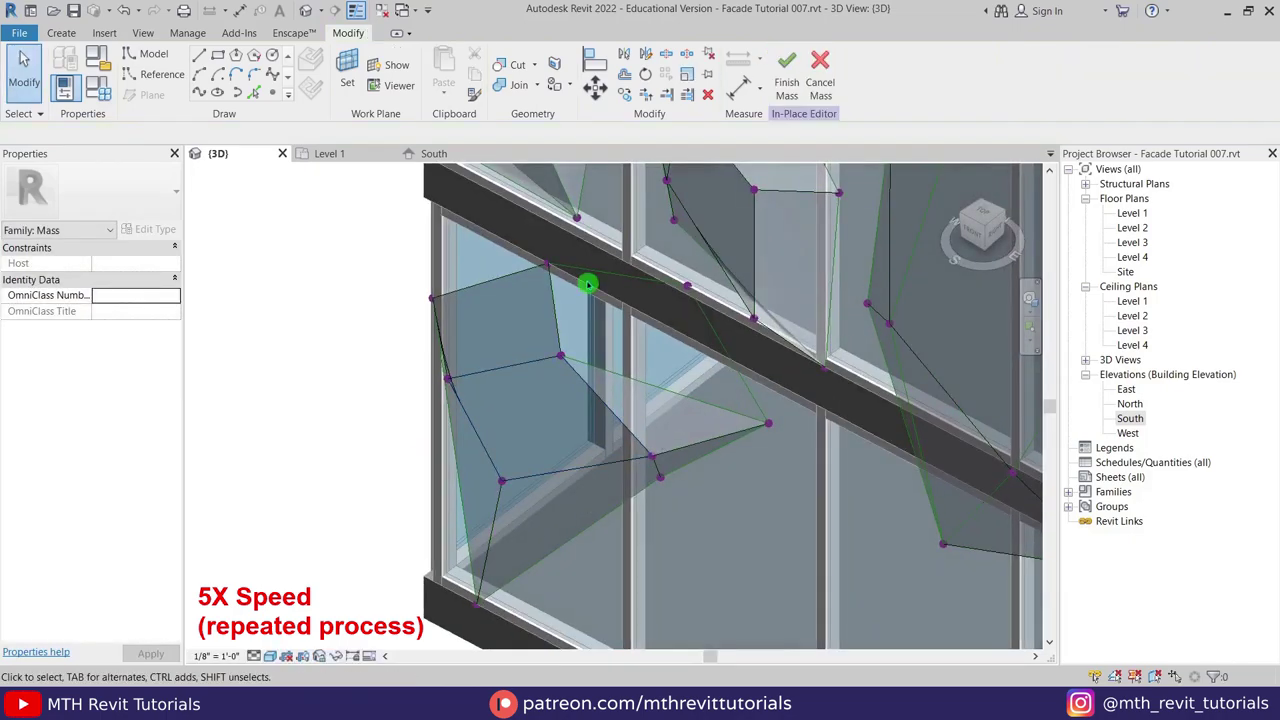
click(554, 310)
ctrl+click(617, 275)
ctrl+click(727, 353)
click(547, 533)
scroll(547, 540, down, 3)
shift+middle_drag(460, 550, 580, 565)
scroll(611, 457, up, 3)
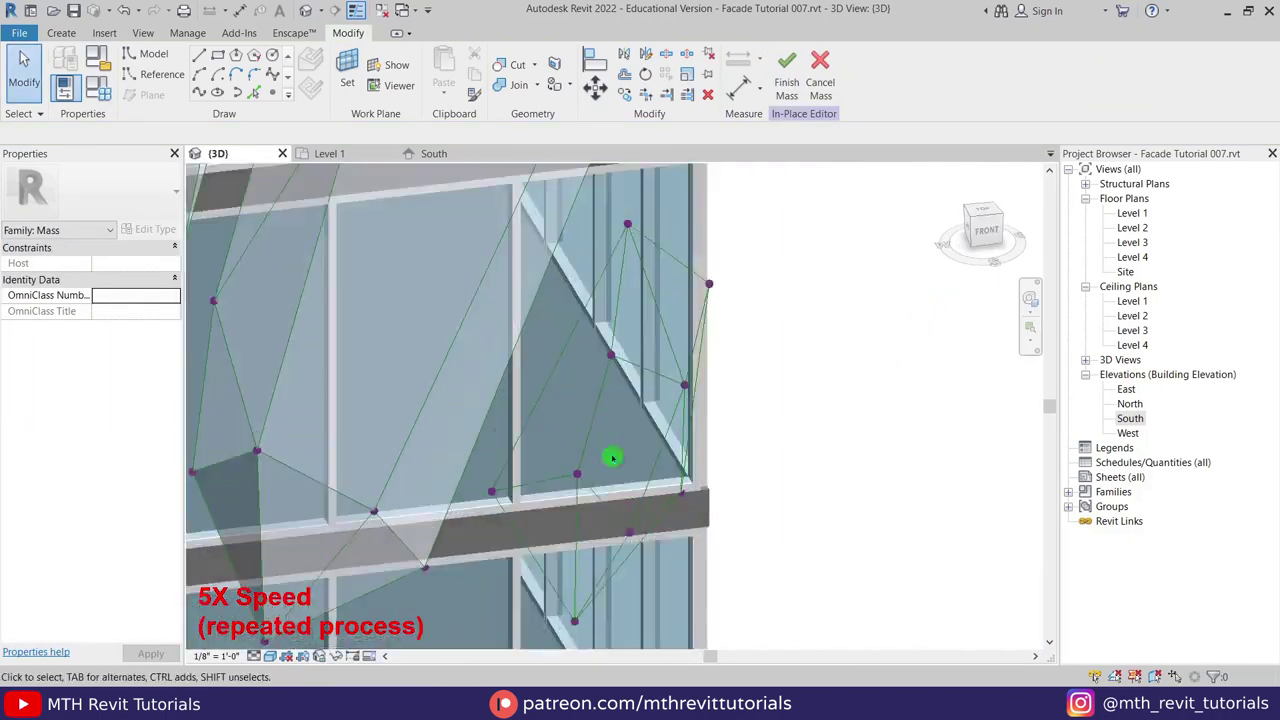
Create a four-sided surface form from the reference lines in the centre of the middle floor's right panel
click(603, 503)
ctrl+click(594, 414)
ctrl+click(648, 369)
click(801, 66)
click(689, 549)
Create a triangular surface form between the top vertex and the upper edge of the central four-sided form
scroll(644, 349, up, 2)
click(675, 351)
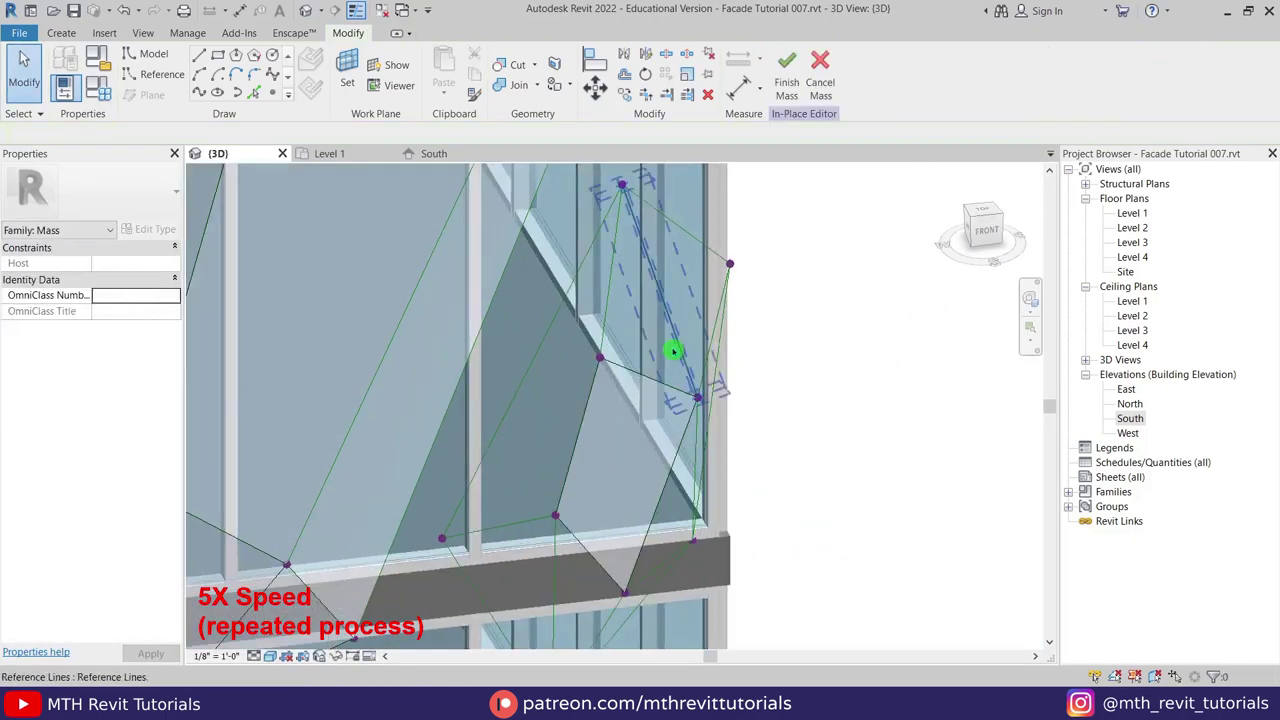
ctrl+click(649, 377)
ctrl+click(611, 271)
click(790, 64)
click(686, 463)
Create a triangular surface form between the panel's top vertex, its outermost right vertex and the inner right vertex
shift+middle_drag(685, 463, 590, 466)
click(702, 421)
ctrl+click(724, 519)
ctrl+click(672, 486)
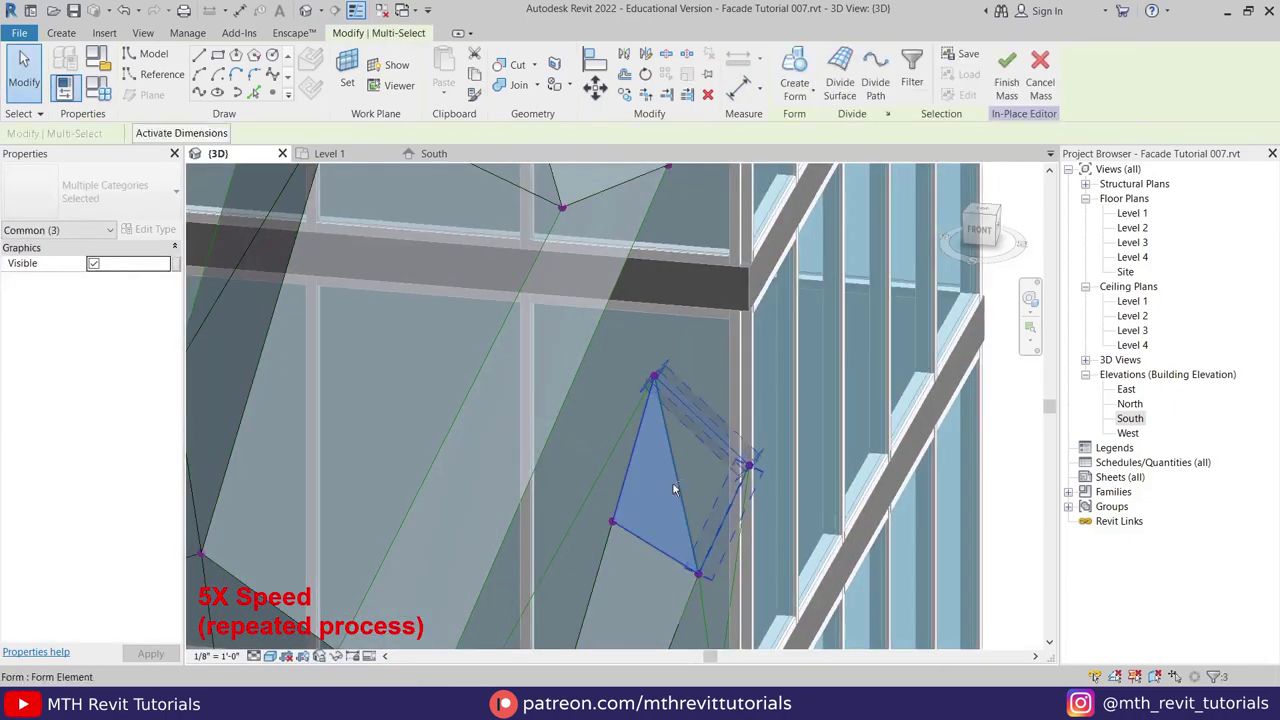
shift+click(672, 486)
ctrl+click(677, 481)
click(790, 64)
click(746, 629)
Create a narrow triangular surface form along the right side of the middle floor's right panel, below its outermost vertex
shift+middle_drag(740, 610, 650, 520)
click(641, 505)
ctrl+click(650, 383)
ctrl+click(674, 455)
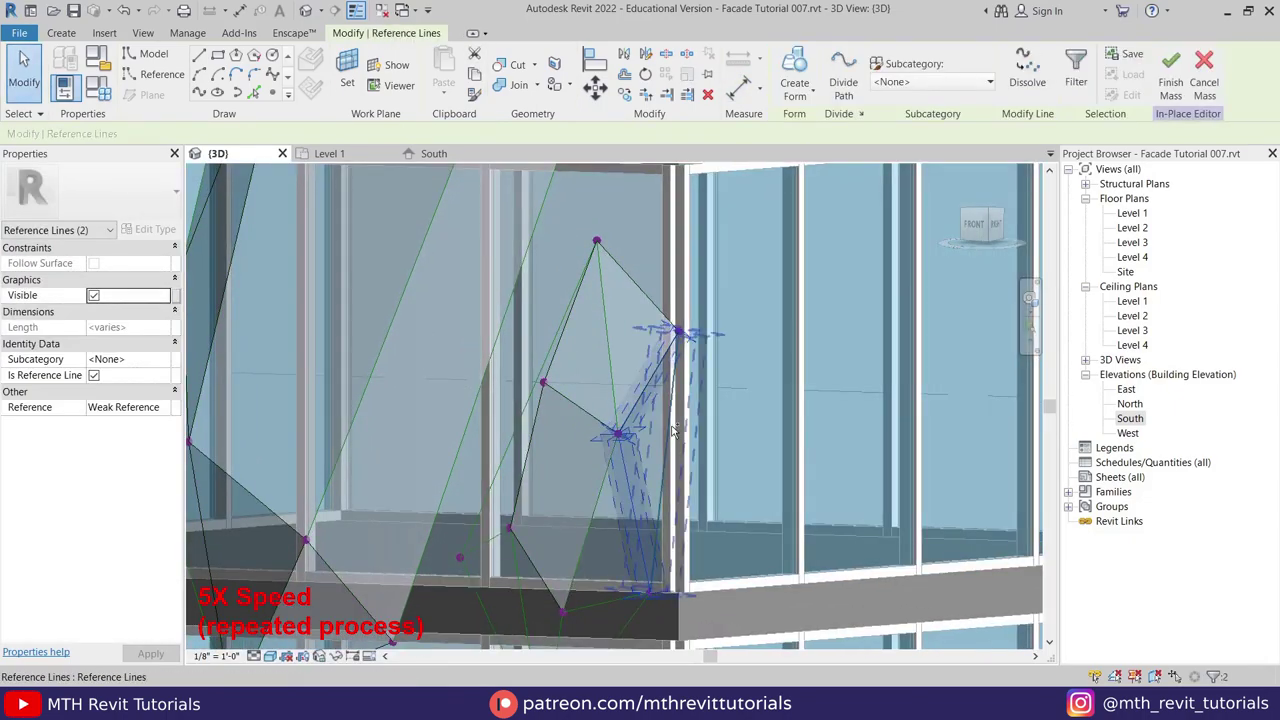
click(790, 64)
click(711, 634)
Create a triangular surface form from the inner right vertex down to the two vertices at the panel's lower right
shift+middle_drag(708, 610, 646, 540)
click(646, 530)
ctrl+click(648, 457)
ctrl+click(688, 446)
click(790, 64)
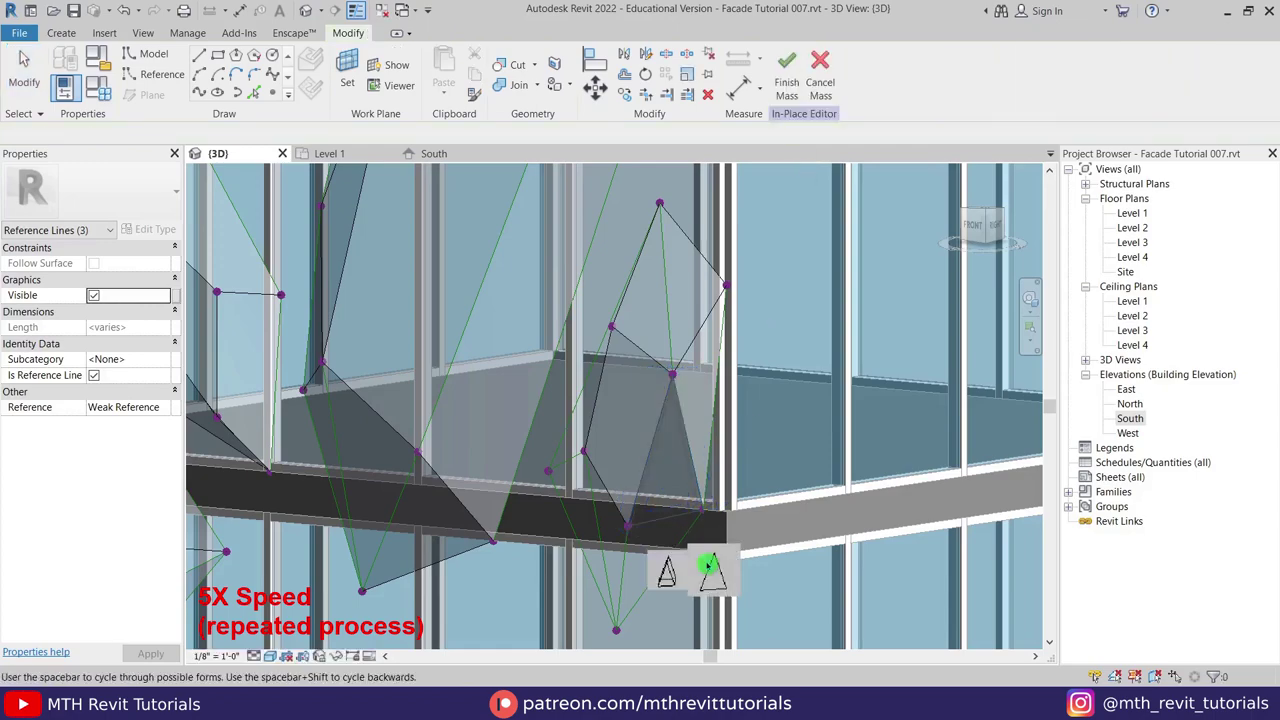
click(709, 565)
Create a four-sided surface form along the left outline of the middle floor's right panel
shift+middle_drag(690, 290, 729, 423)
click(737, 317)
ctrl+click(721, 450)
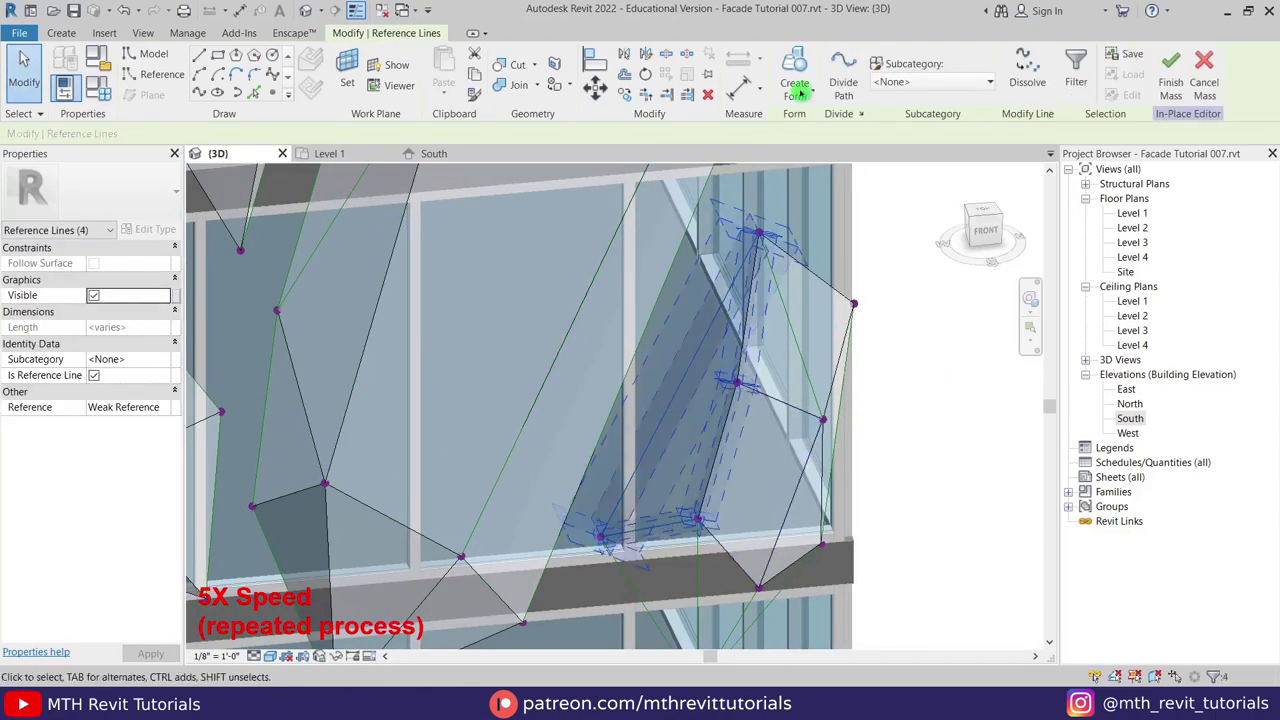
click(800, 92)
click(651, 619)
Create two adjoining triangular surface forms that run down to the lowest vertex of the middle floor's right panel
shift+middle_drag(655, 600, 727, 466)
click(733, 472)
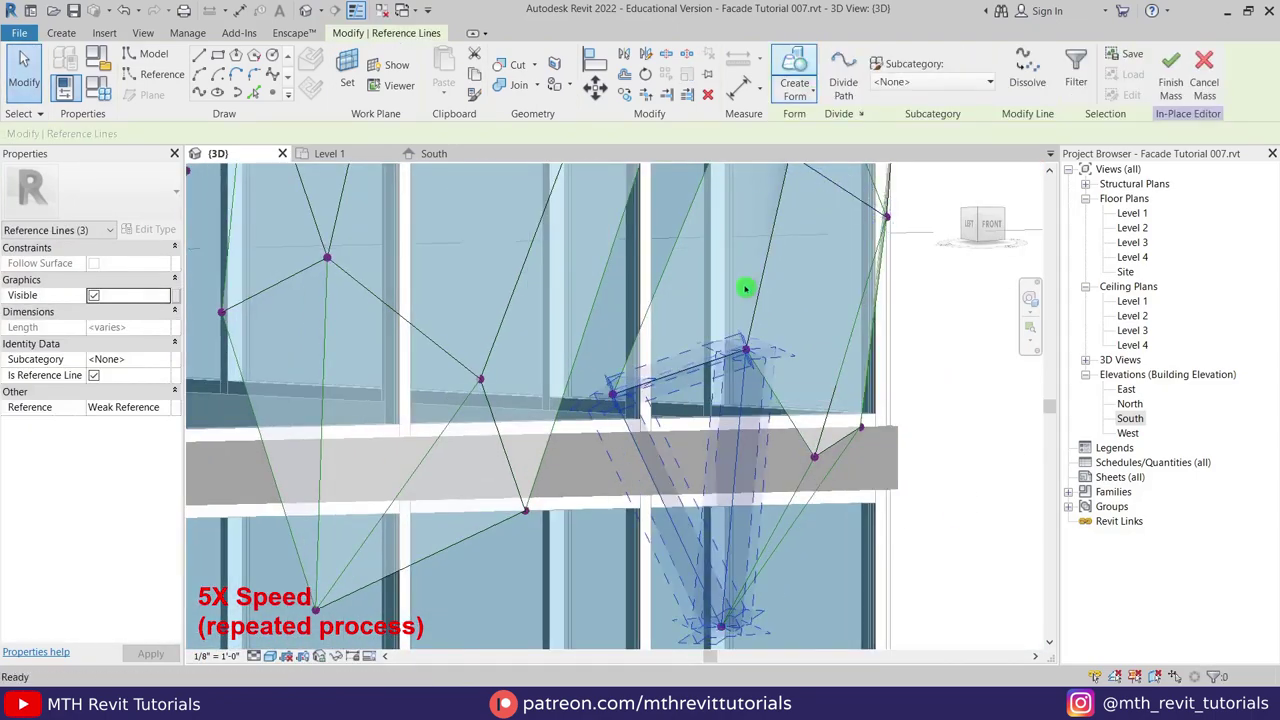
click(682, 640)
click(788, 424)
ctrl+click(735, 475)
ctrl+click(786, 500)
click(794, 80)
click(790, 638)
Create the remaining triangular surface form at the lower right of the middle floor's right panel
scroll(830, 540, down, 2)
shift+middle_drag(895, 525, 934, 426)
scroll(833, 518, up, 3)
click(765, 430)
click(797, 62)
Filter a selection of the whole facade to its forms, associate their Material with the Mat 1 parameter, and finish the mass
scroll(831, 497, down, 3)
scroll(561, 420, down, 2)
drag(506, 226, 824, 616)
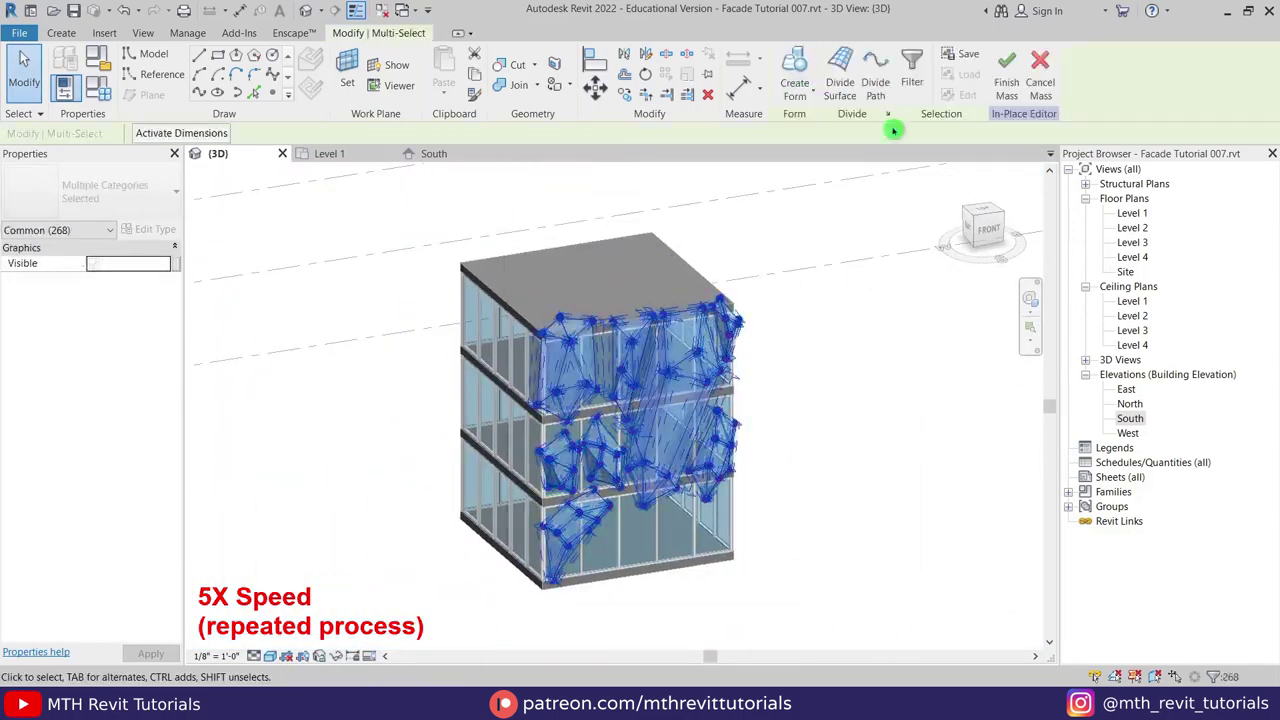
click(911, 70)
click(501, 258)
click(597, 474)
click(174, 313)
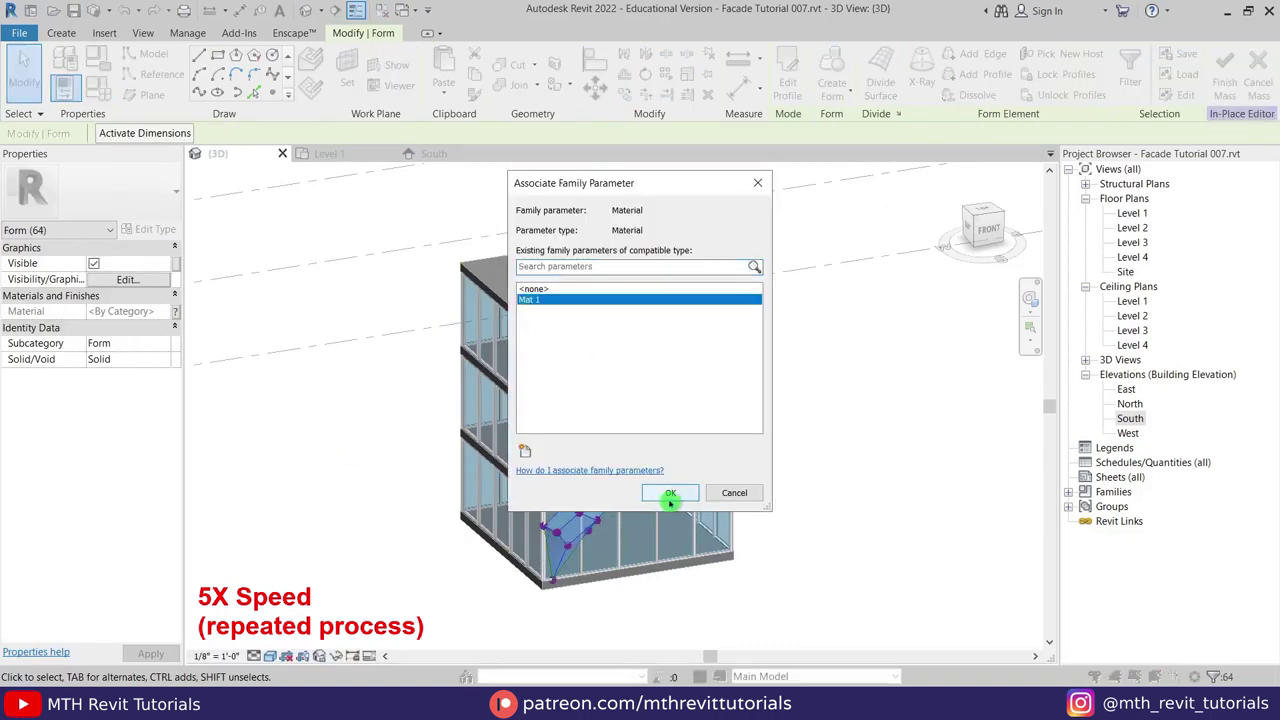
click(672, 494)
click(1230, 90)
Create a new material named 00 - Mat 1 for the mass's Mat 1 type parameter
shift+middle_drag(842, 533, 730, 550)
middle_drag(843, 586, 764, 558)
click(607, 420)
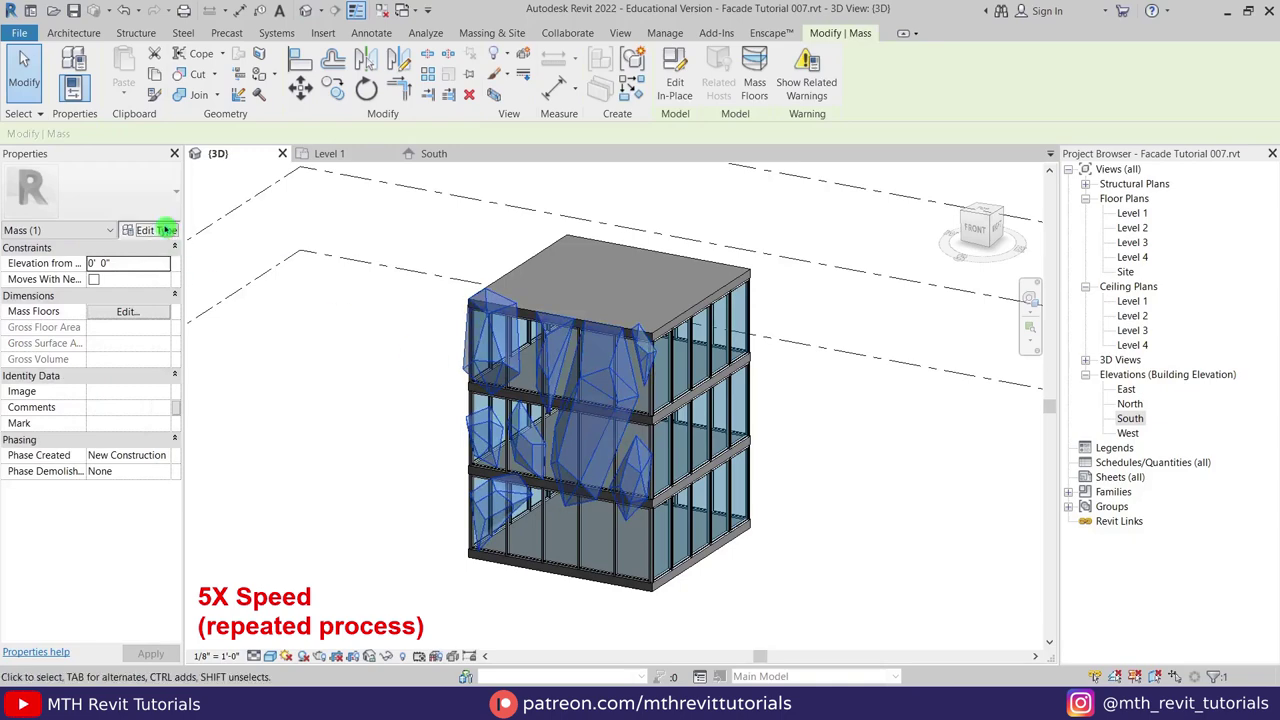
click(160, 230)
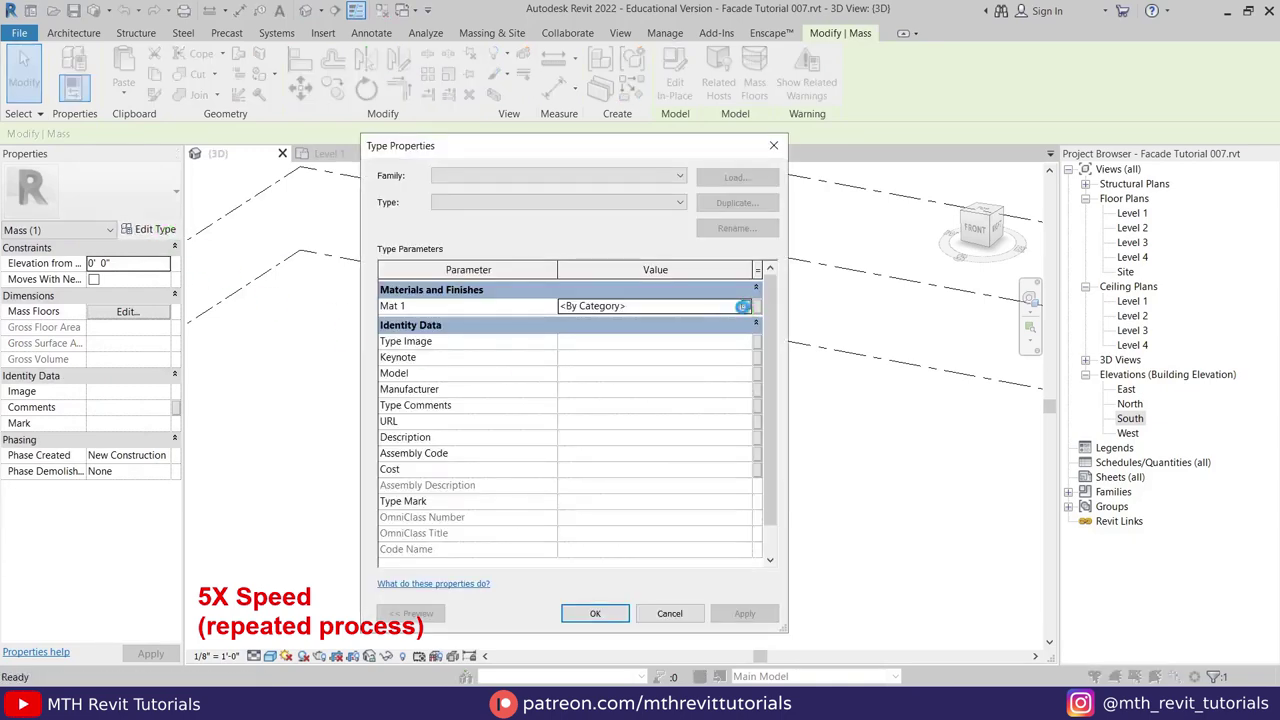
click(742, 306)
click(170, 601)
click(172, 622)
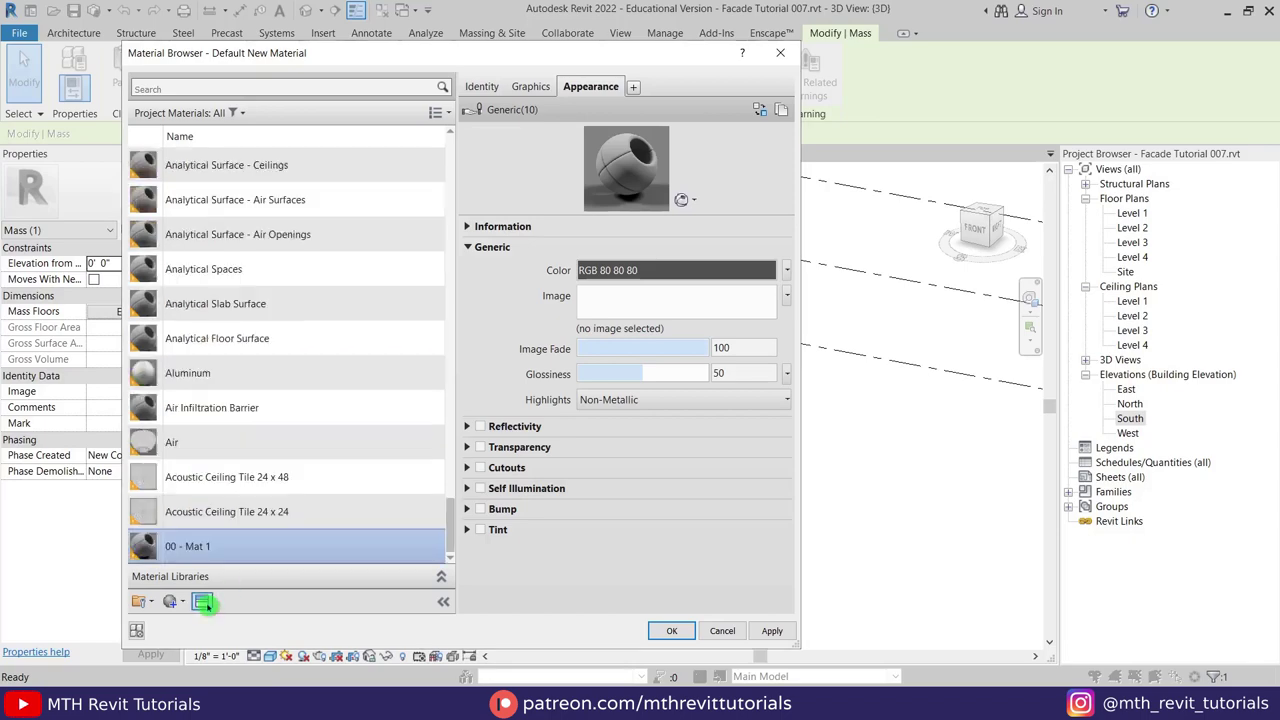
Replace the appearance of 00 - Mat 1 with the Beige matte wall paint asset and apply the material to the mass
click(202, 601)
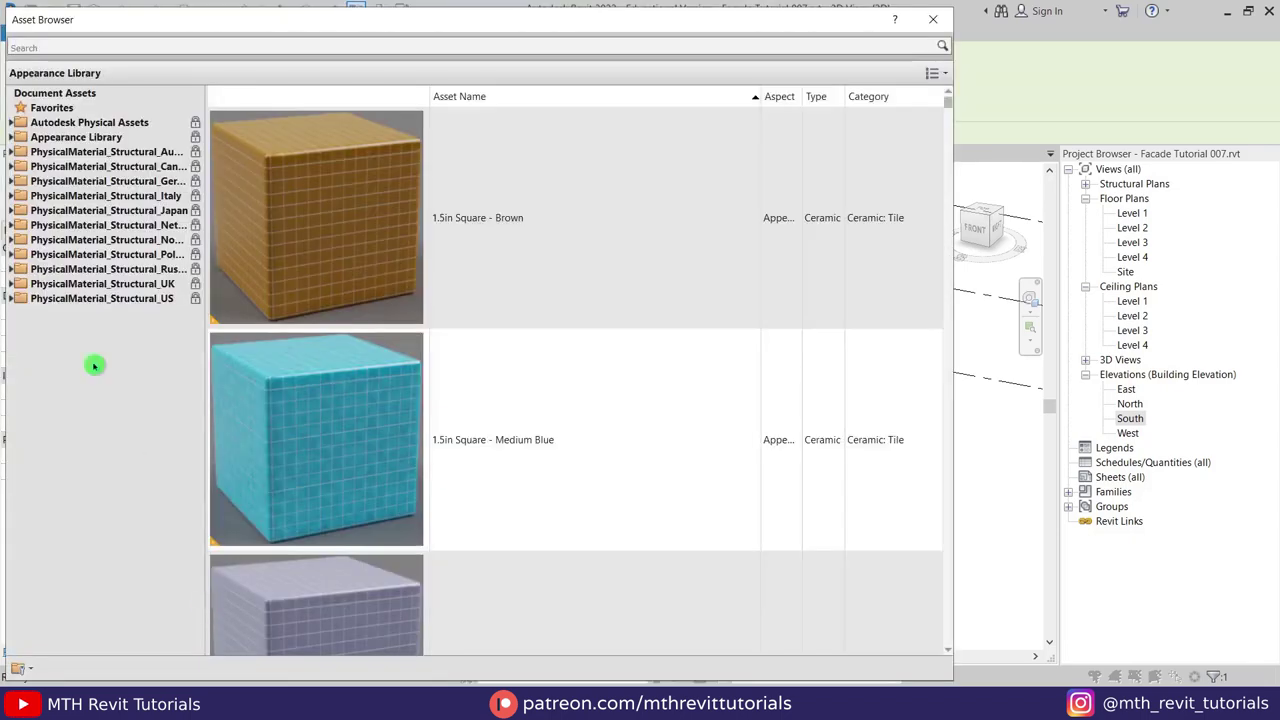
click(12, 138)
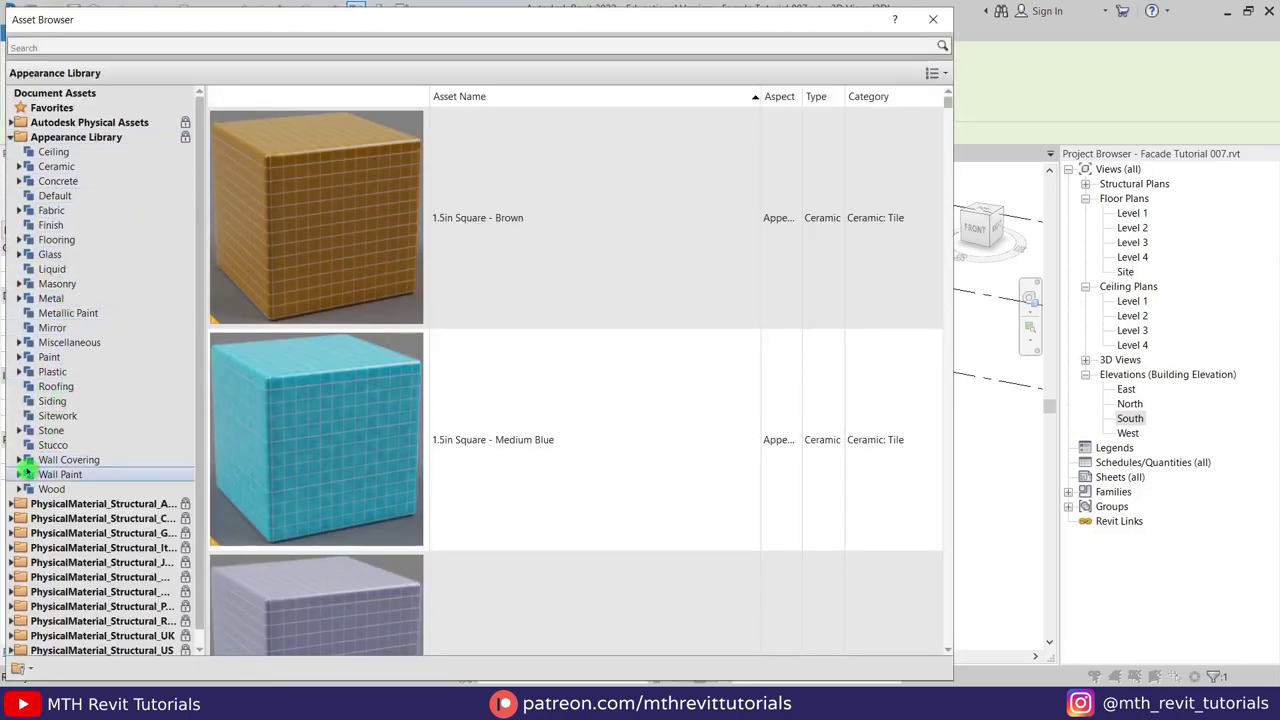
click(25, 470)
click(19, 474)
click(59, 503)
scroll(600, 450, down, 1)
click(691, 378)
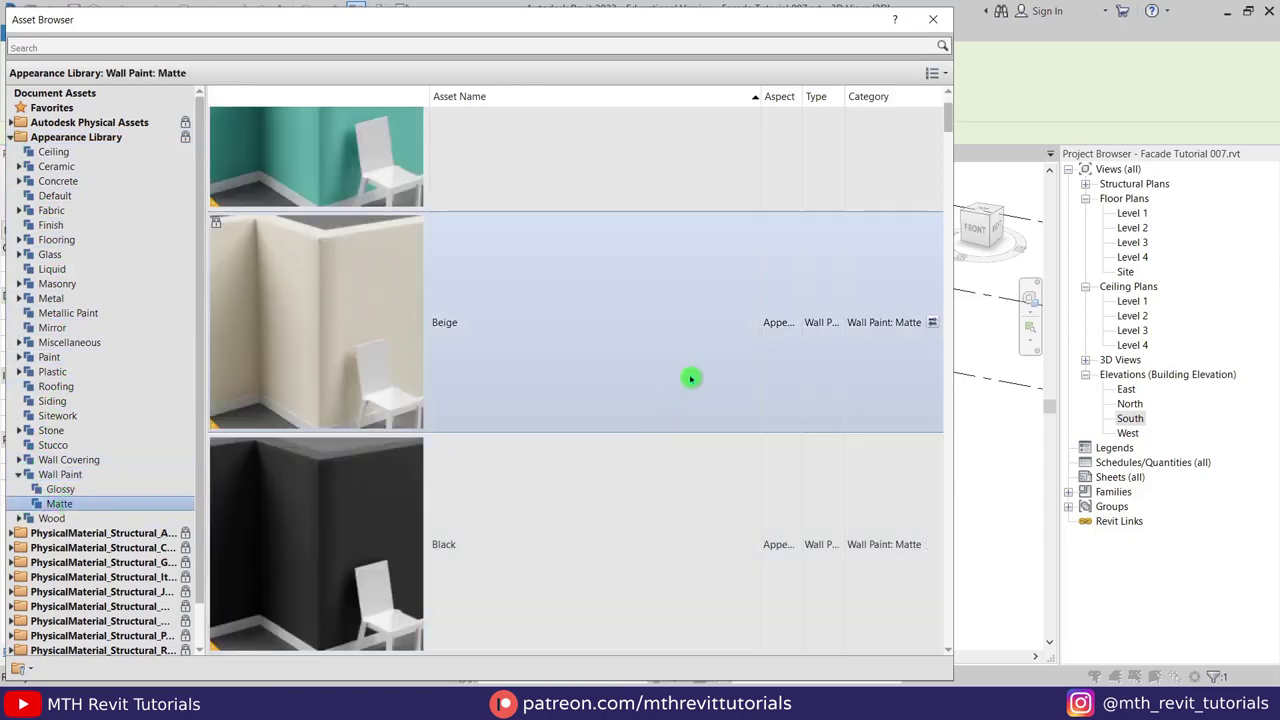
click(935, 323)
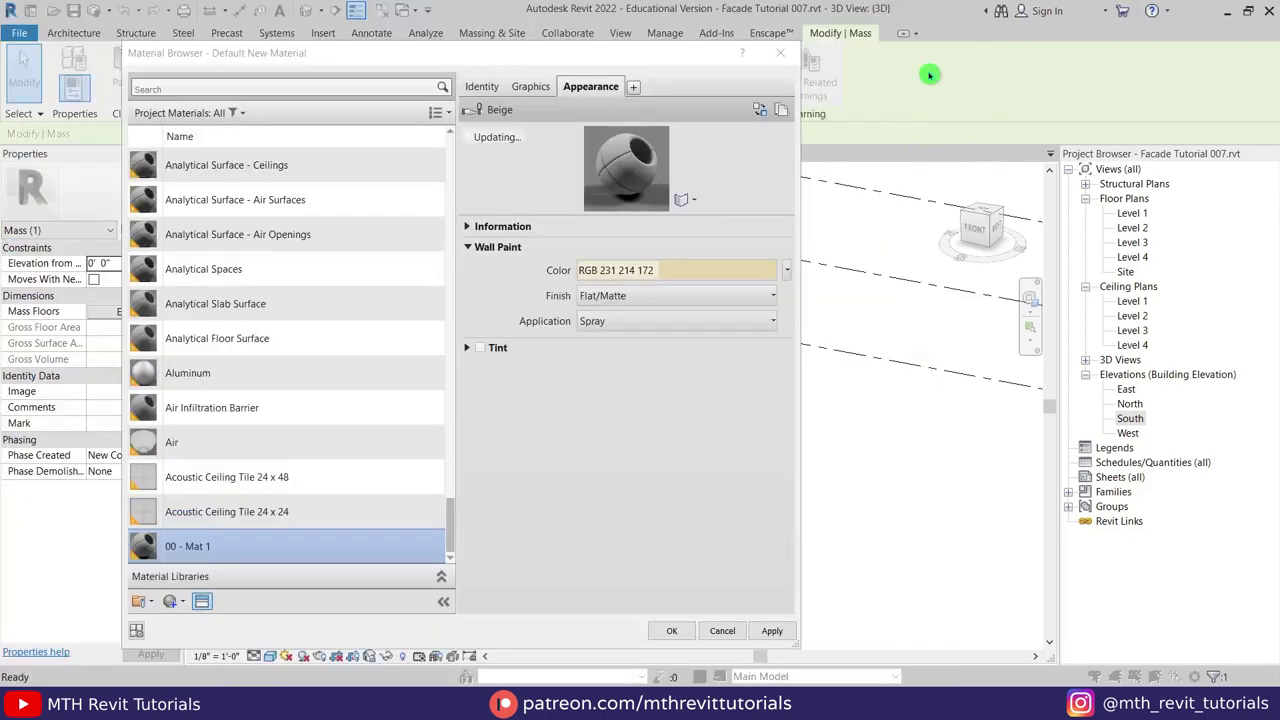
click(671, 629)
click(586, 611)
click(609, 629)
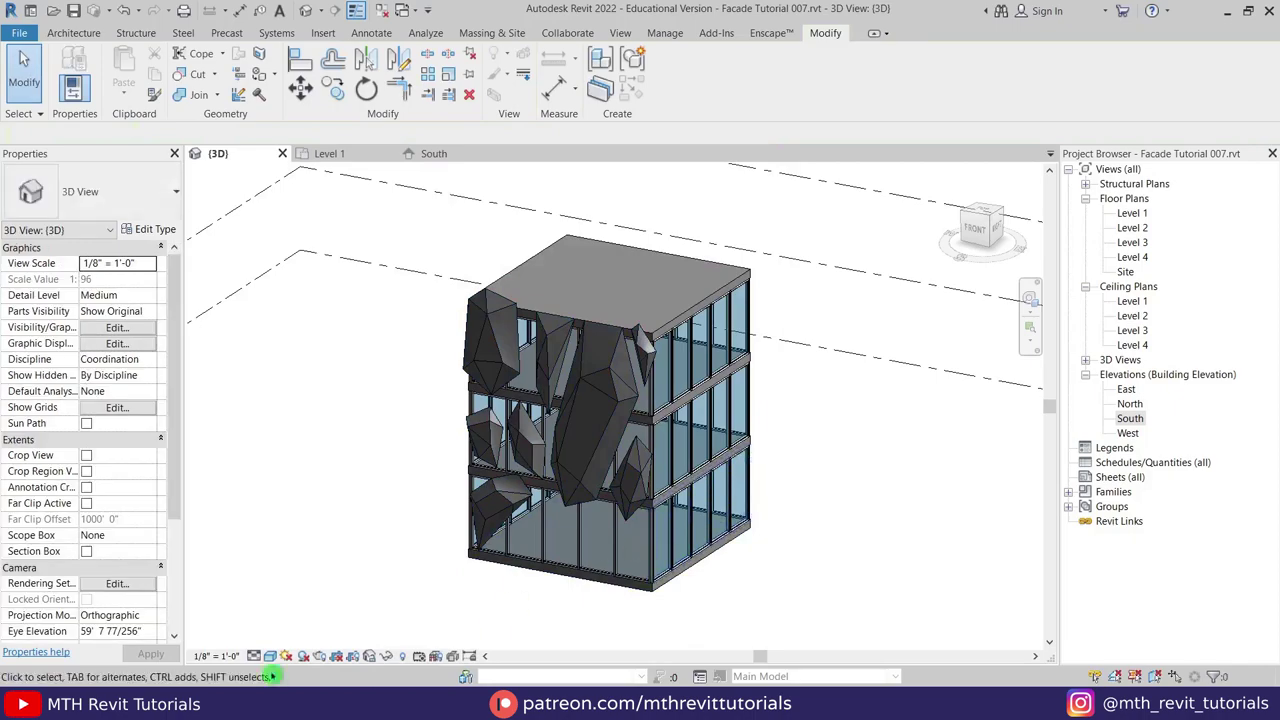
Display the model with realistic materials and examine the beige faceted panels on the south facade
shift+middle_drag(398, 525, 680, 531)
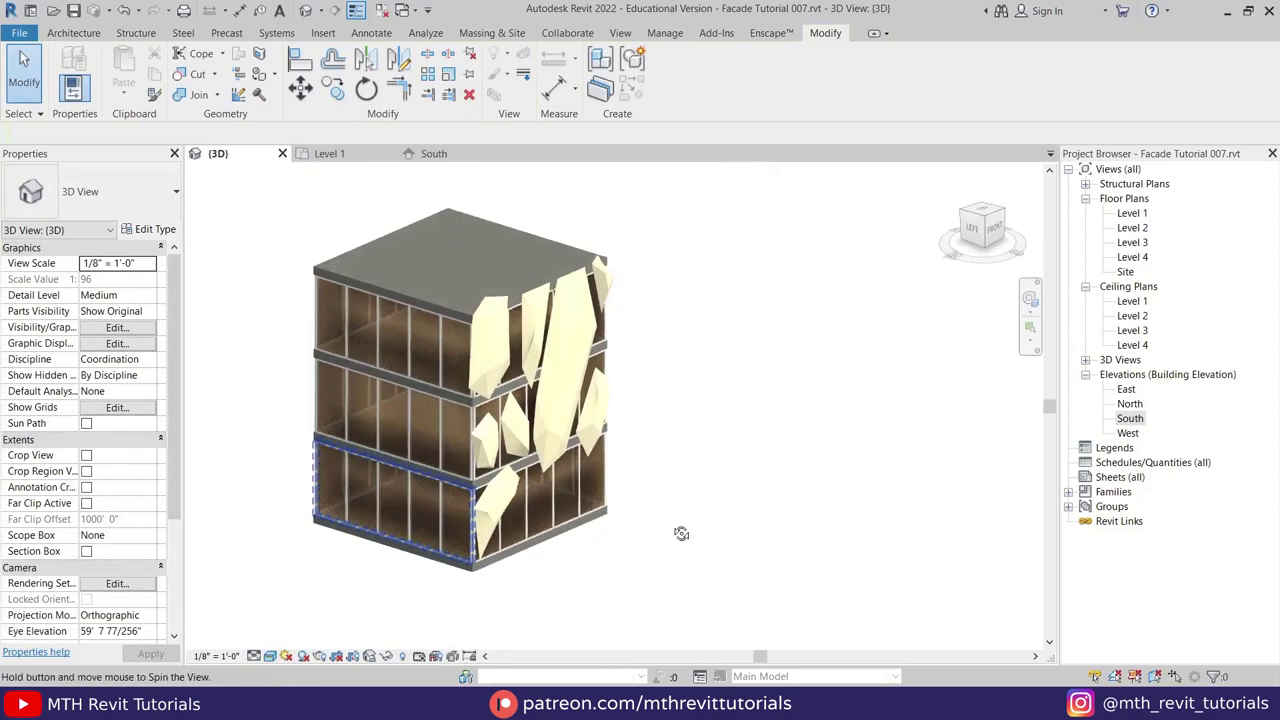
scroll(640, 455, up, 2)
middle_drag(640, 455, 793, 514)
scroll(800, 480, down, 5)
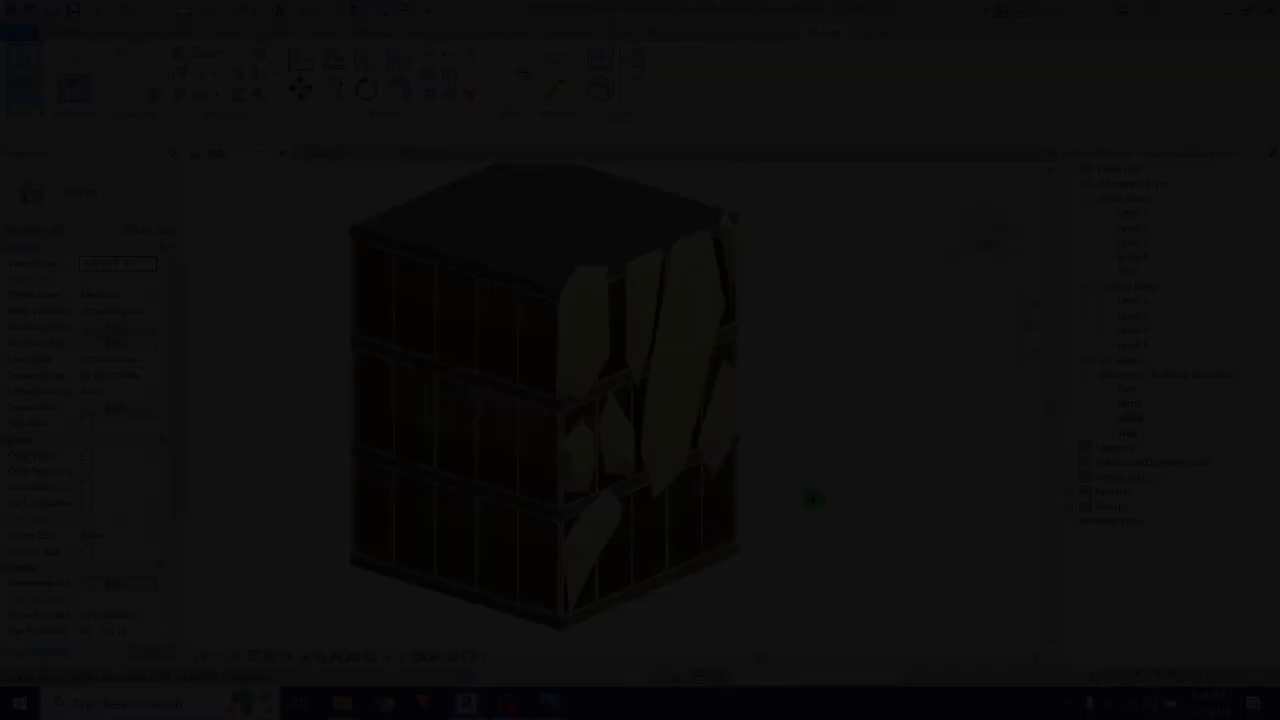